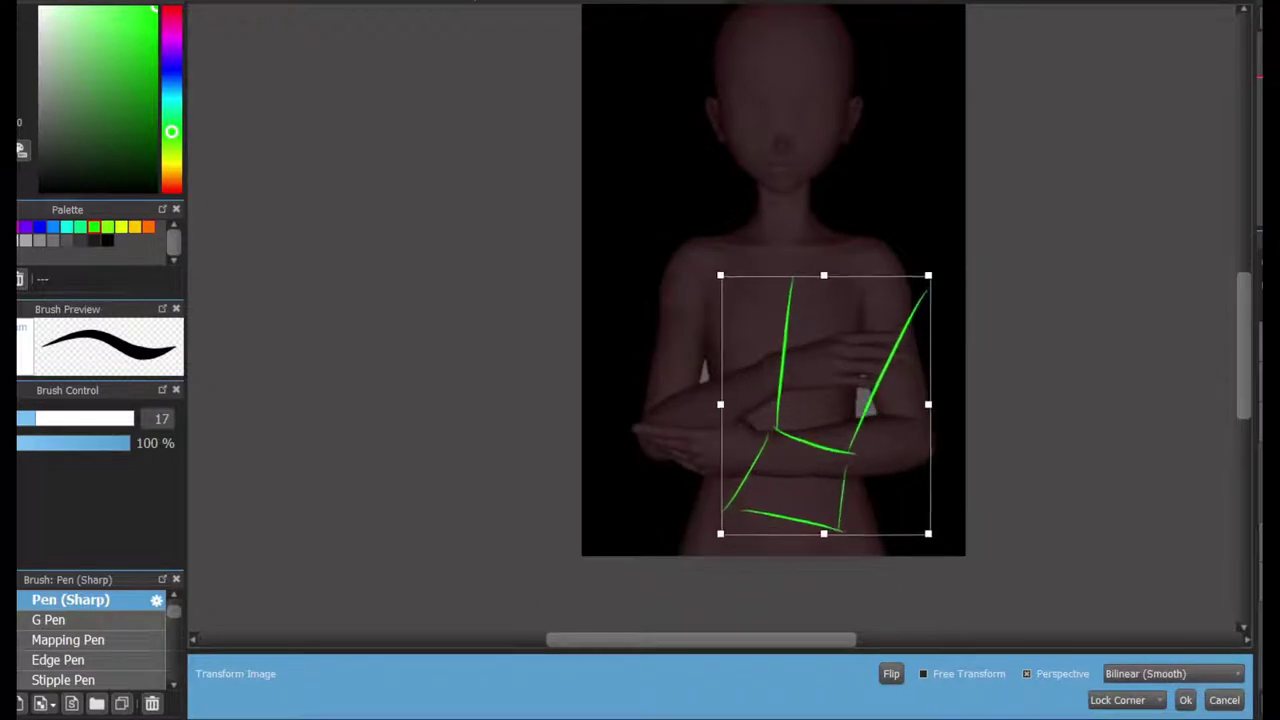
Apply the perspective transform to the green bouquet-wrap sketch and add the crossed collar, oval opening and stem lines in green.
key("Return")
key("ctrl+plus")
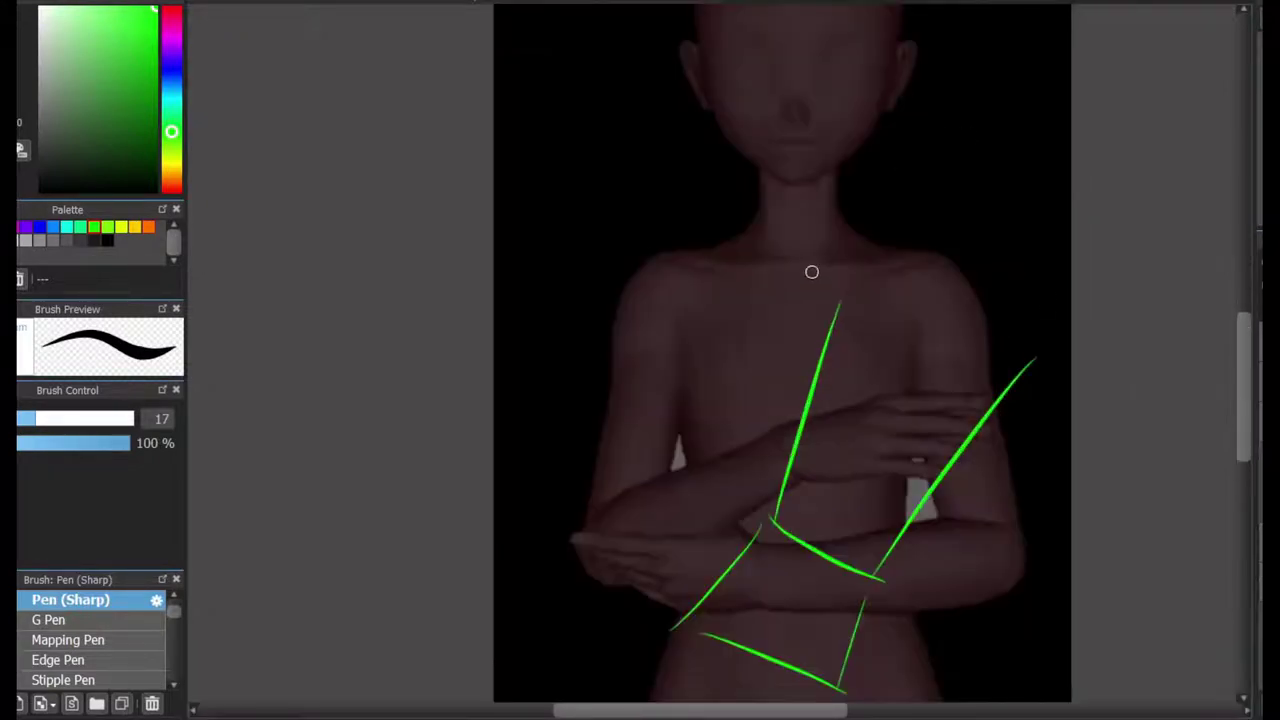
key("ctrl+z")
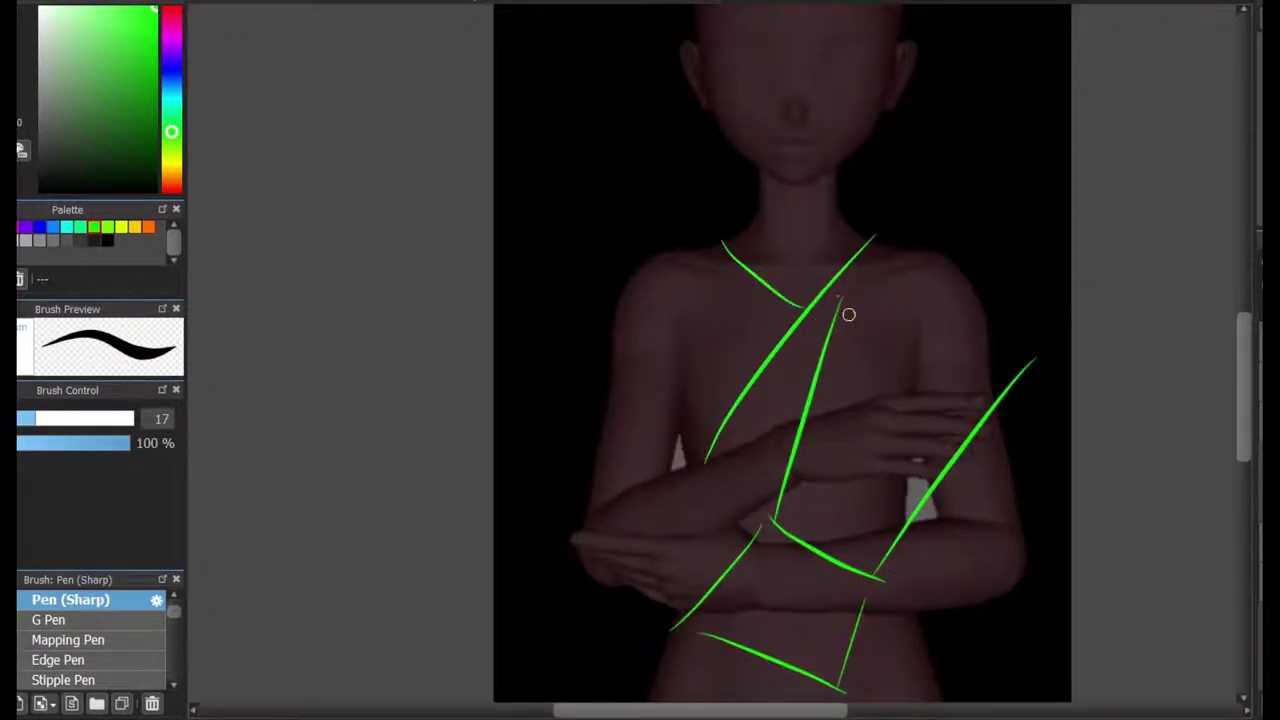
scroll(744, 498, "down", 3)
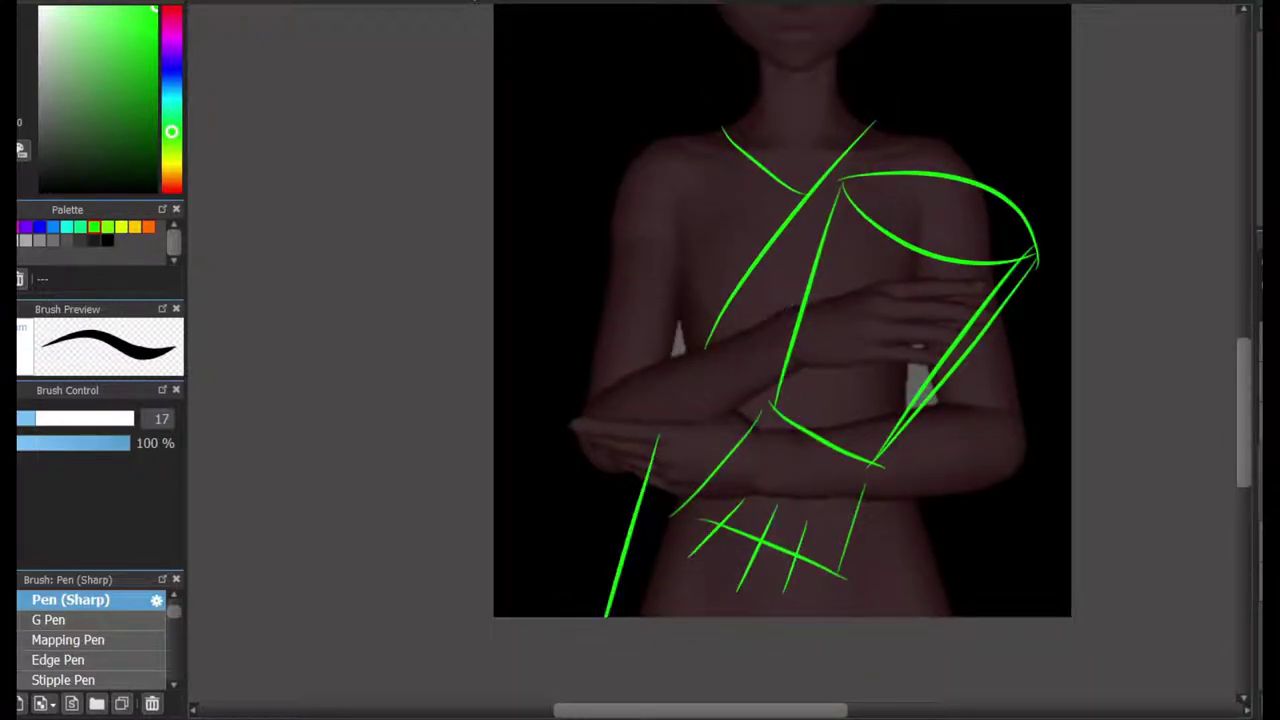
Switch to blue and sketch the shoulders, outer arm lines and wide hanging sleeves over the crossed-arm figure.
key("x")
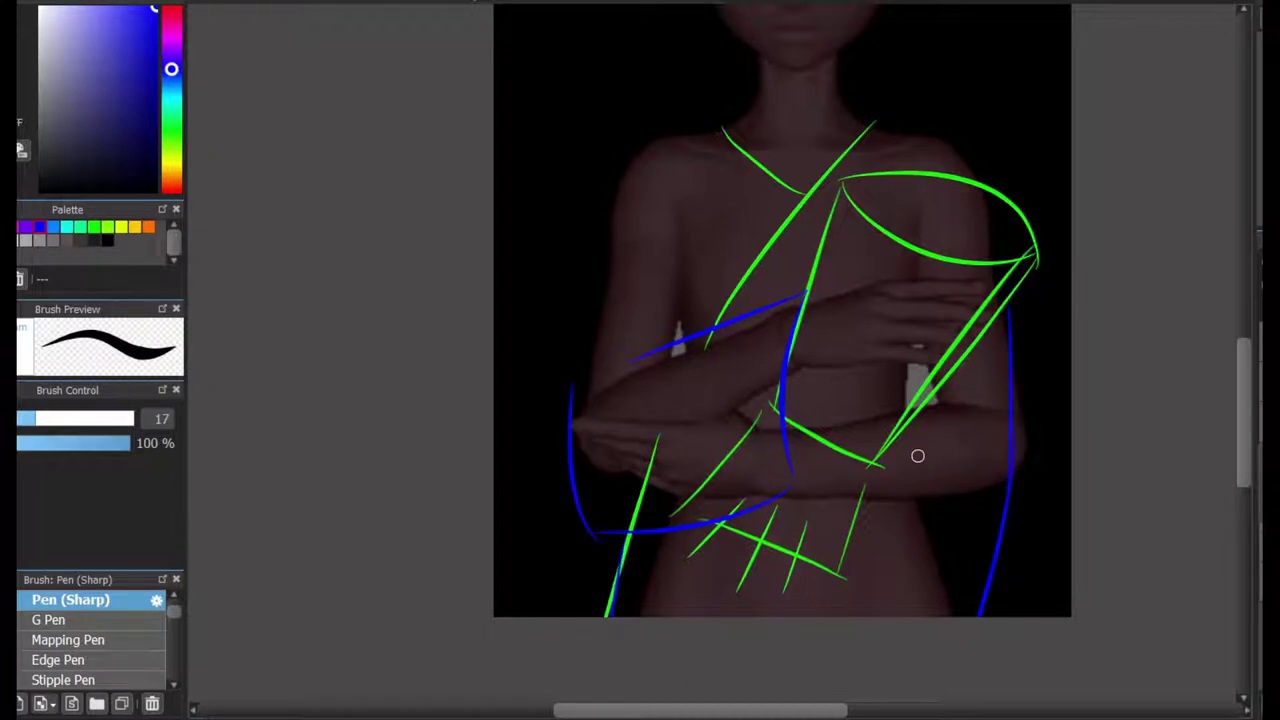
scroll(583, 556, "up", 5)
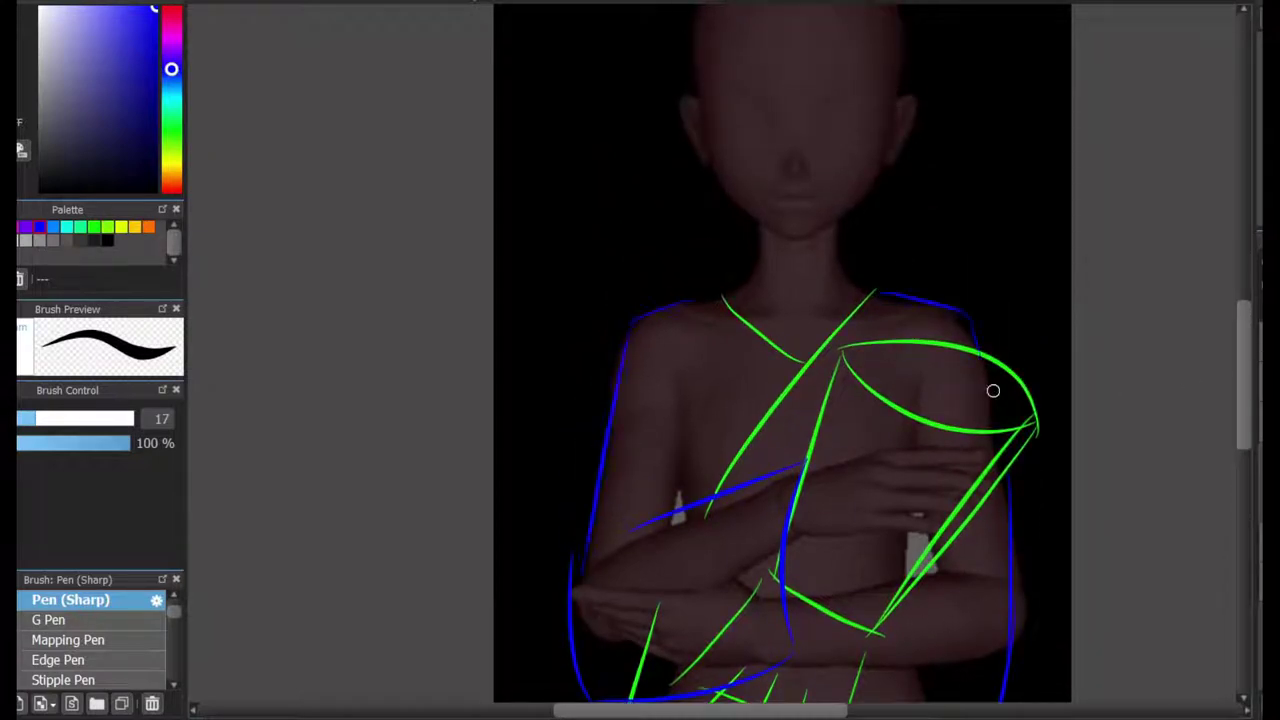
scroll(711, 224, "up", 6)
key("ctrl+z")
Sketch one eye and its brow on the face in blue and draw both sides of a pointed jawline.
scroll(900, 347, "up", 2)
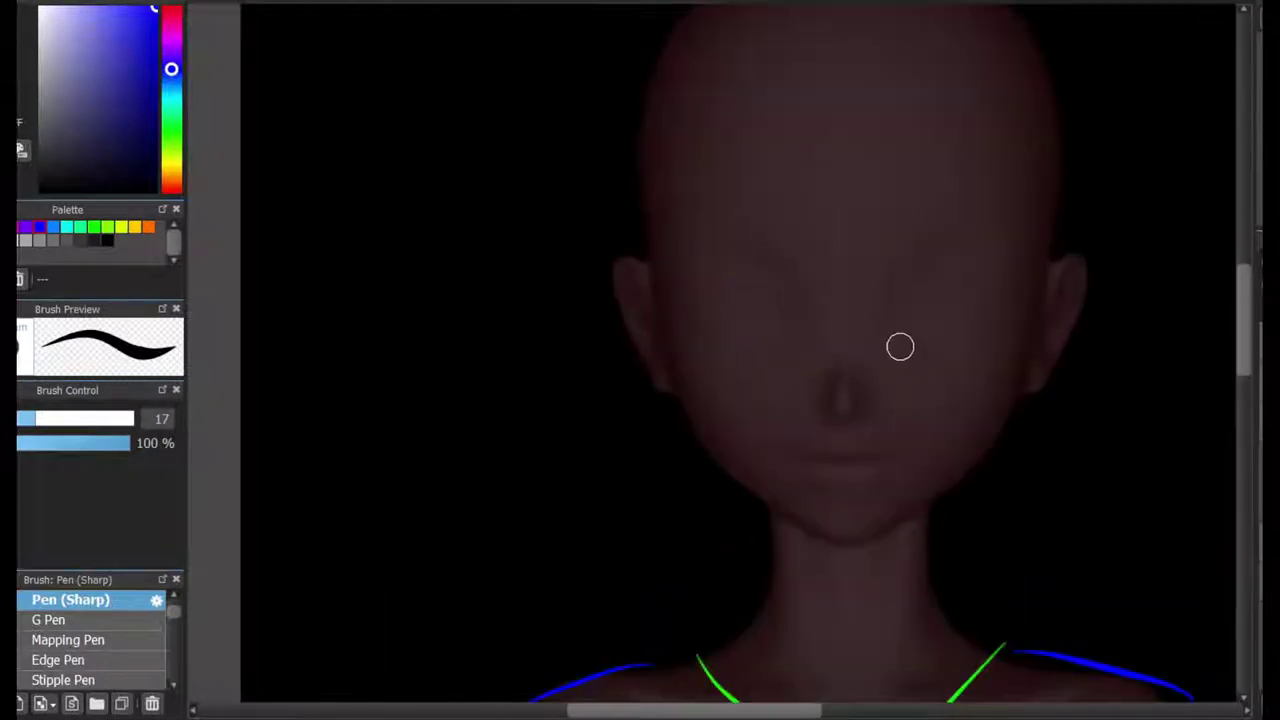
left_click_drag(680, 404, 829, 560)
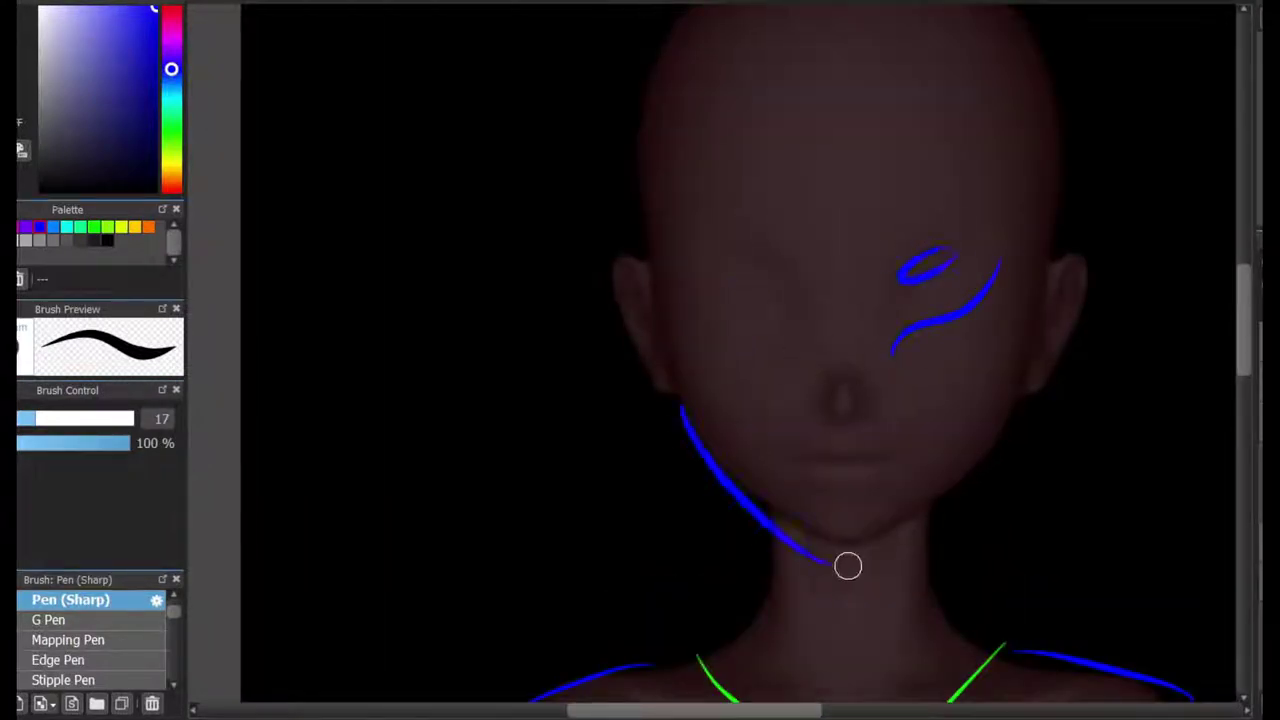
left_click_drag(1003, 403, 832, 562)
Draw long hair locks down both sides of the face and two curved fringe lines across the forehead.
scroll(1015, 300, "down", 2)
mouse_move(1000, 520)
left_mouse_down()
mouse_move(1009, 197)
mouse_move(991, 528)
mouse_move(1070, 285)
left_mouse_up()
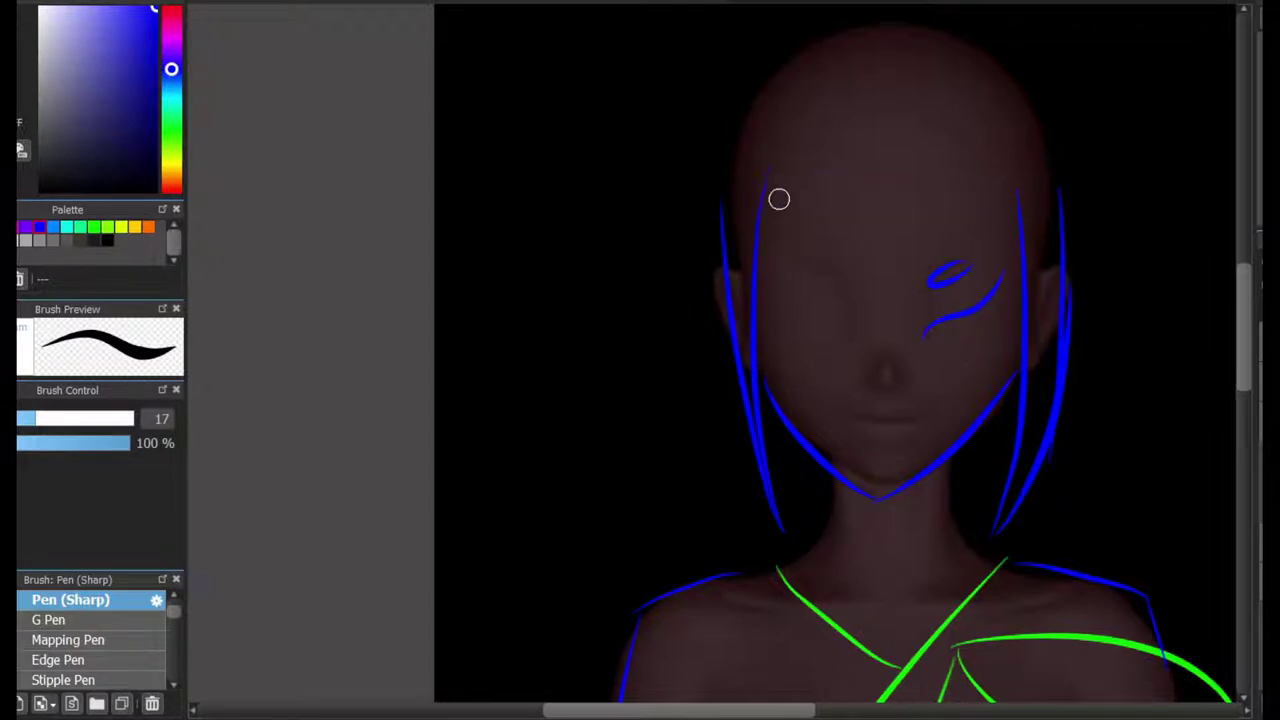
scroll(880, 300, "down", 3)
scroll(891, 394, "up", 1)
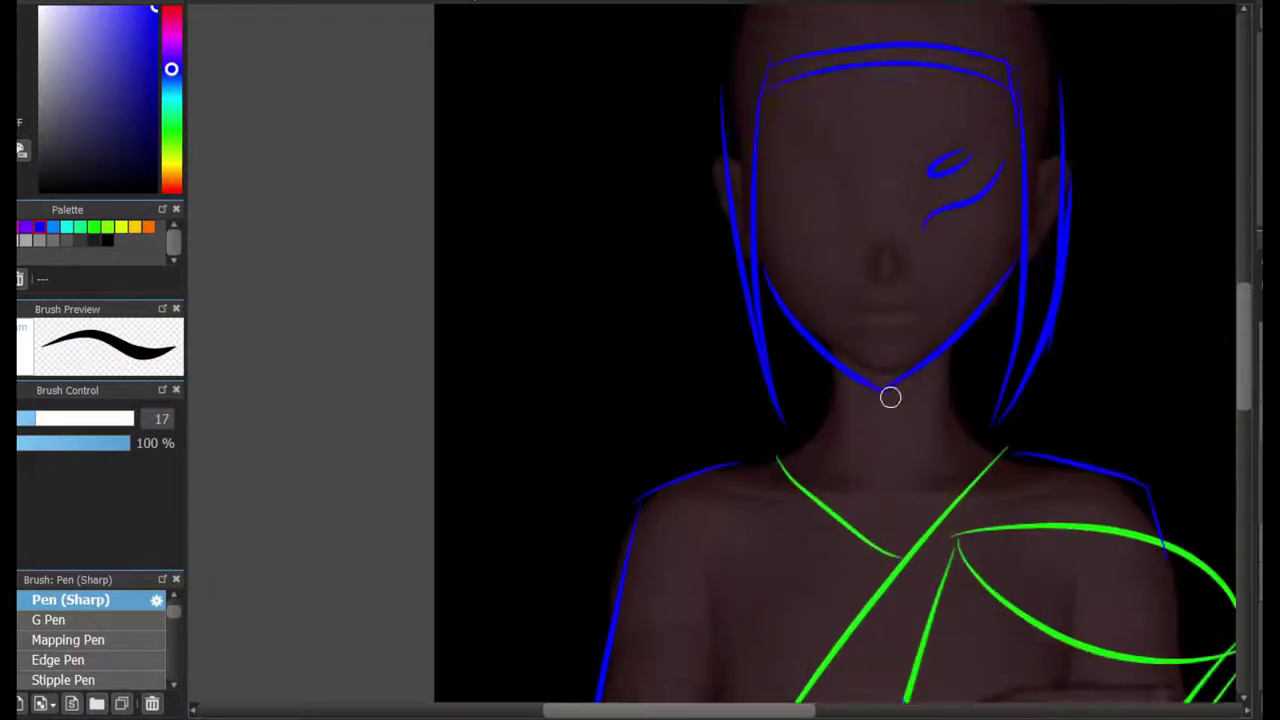
Fill the bouquet's oval opening with a cluster of small blue circles as flower placeholders.
left_click_drag(1025, 518, 1020, 514)
scroll(1059, 276, "down", 2)
left_click_drag(1100, 349, 1170, 320)
scroll(1100, 349, "down", 3)
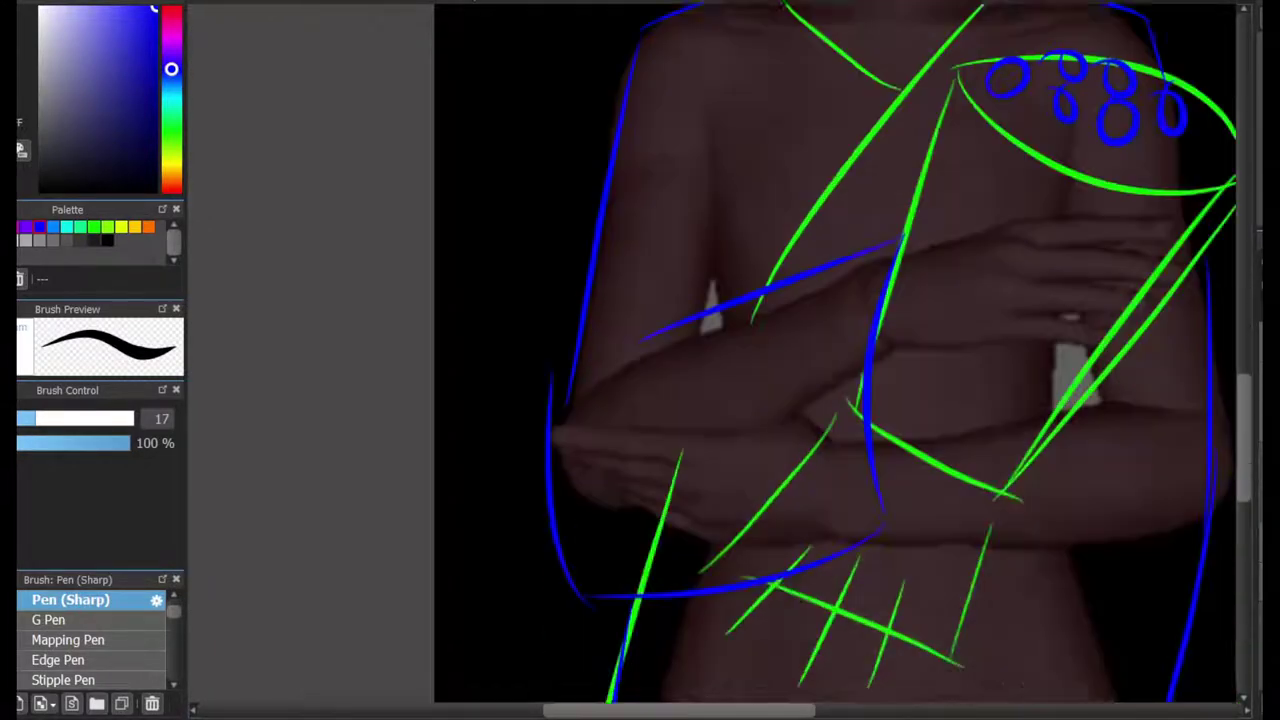
Sketch the sleeve's curved cuff opening and inner edge in blue, and add a second collar line parallel to the green one.
scroll(959, 313, "up", 1)
scroll(896, 428, "down", 2)
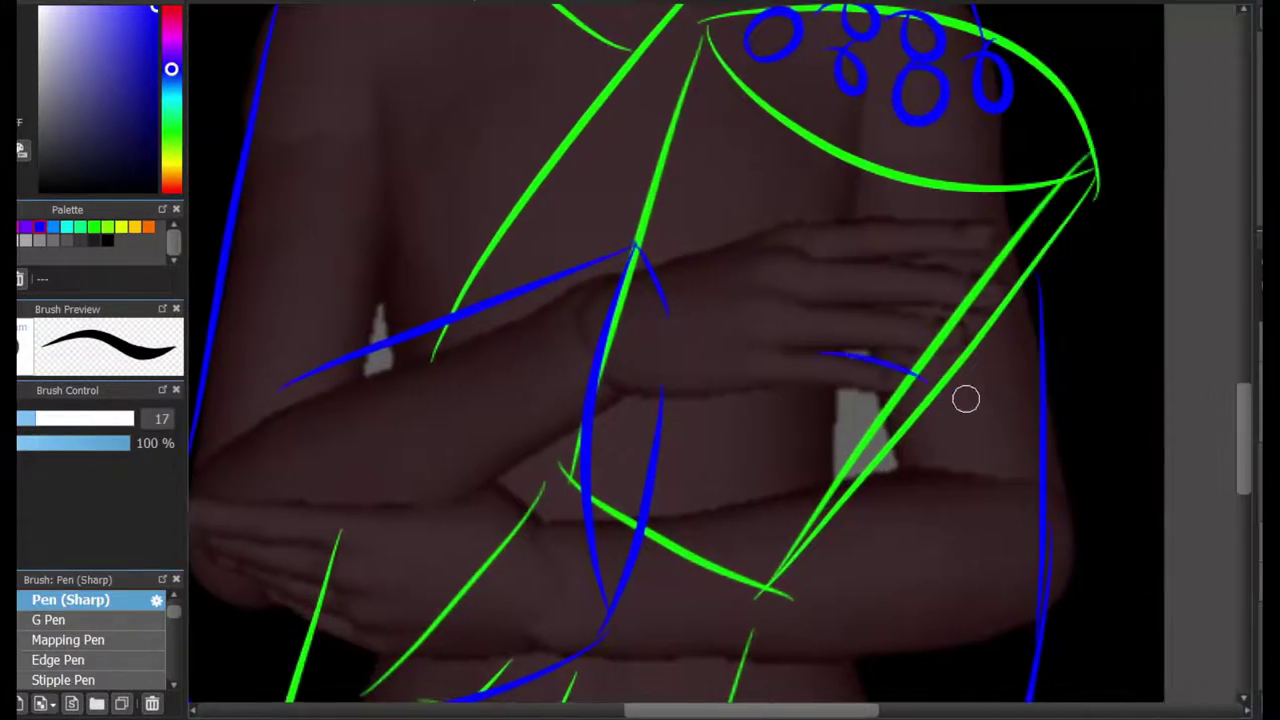
scroll(966, 397, "up", 3)
left_click_drag(772, 206, 535, 557)
scroll(1097, 316, "down", 3)
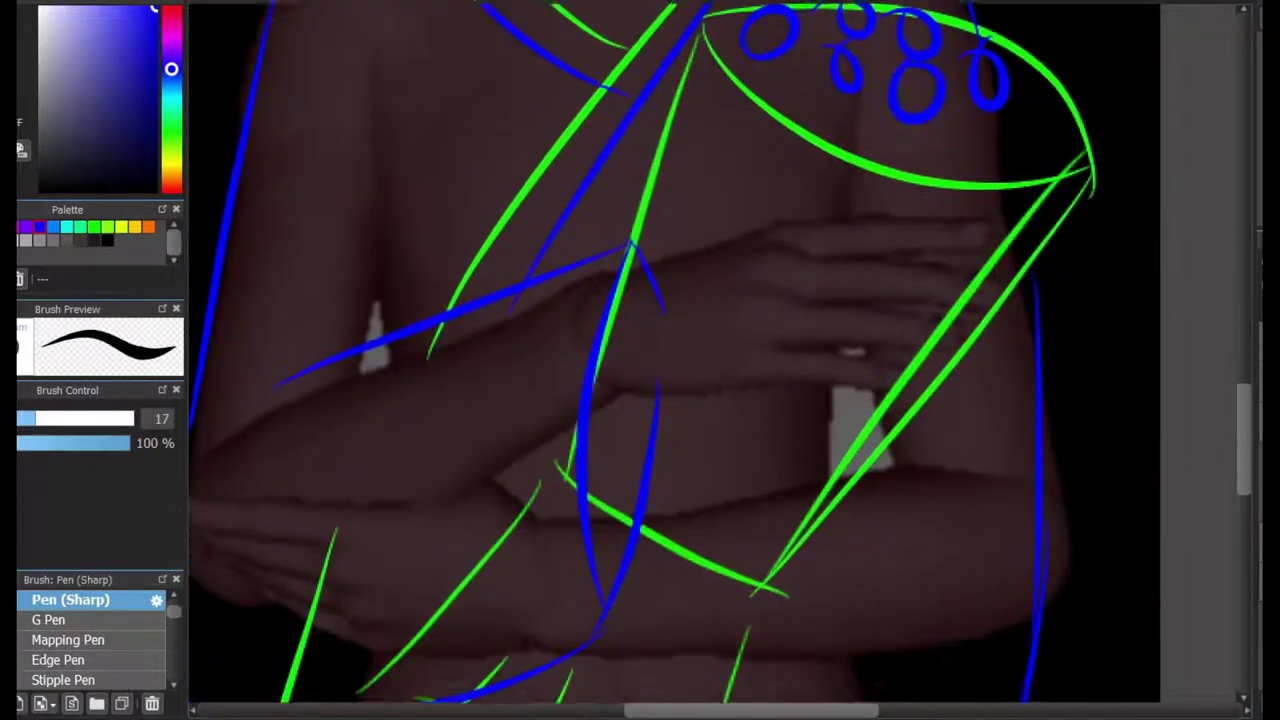
left_click_drag(577, 191, 592, 575)
Draw the lower folds of the other sleeve from the elbow to the canvas edge and remove the overlapping outer line.
scroll(1138, 441, "down", 3)
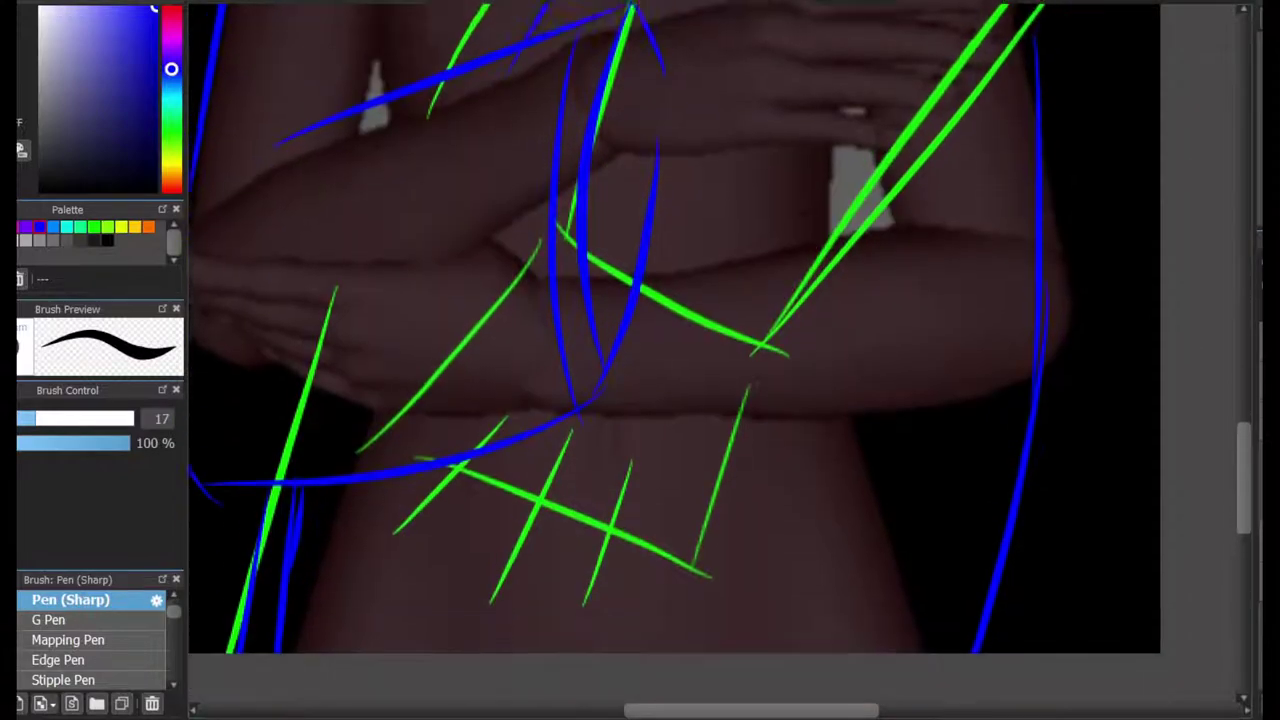
left_click_drag(1032, 338, 955, 442)
scroll(1219, 514, "down", 2)
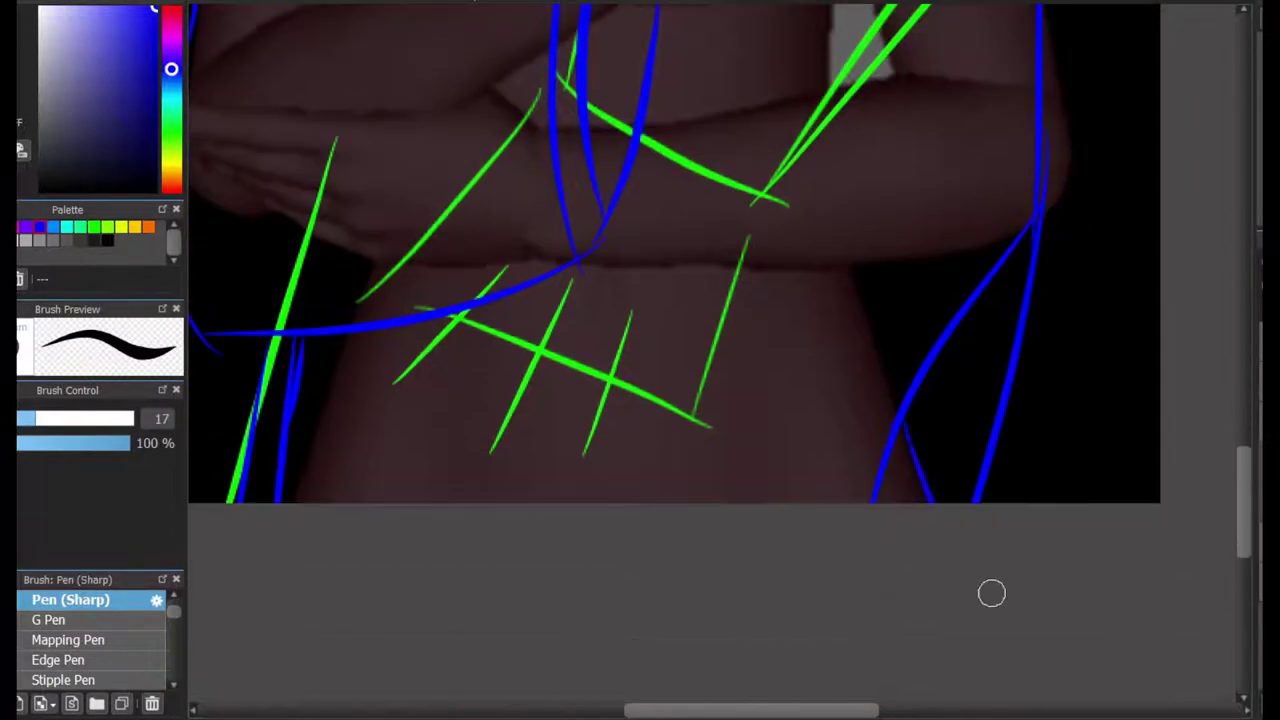
key("ctrl+z")
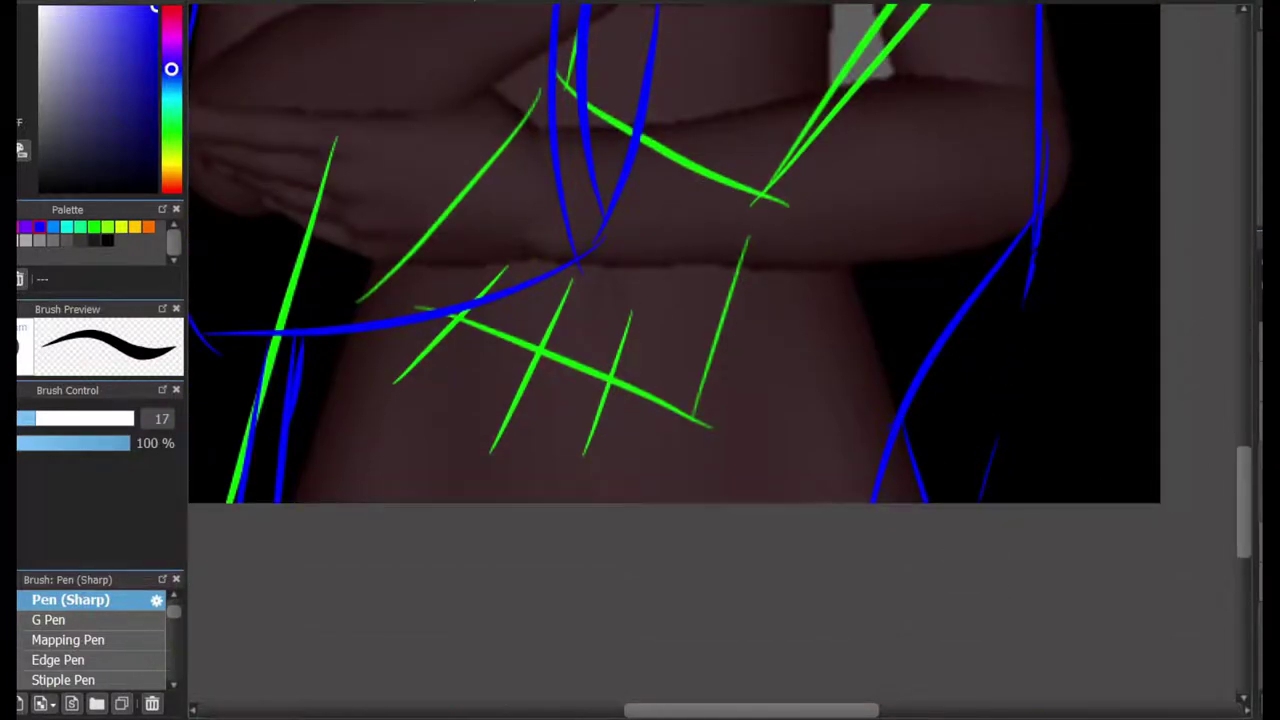
Draw a long outer hair strand on each side of the head down to the shoulders.
scroll(700, 360, "up", 10)
left_click_drag(516, 60, 534, 620)
left_click_drag(1011, 63, 1030, 605)
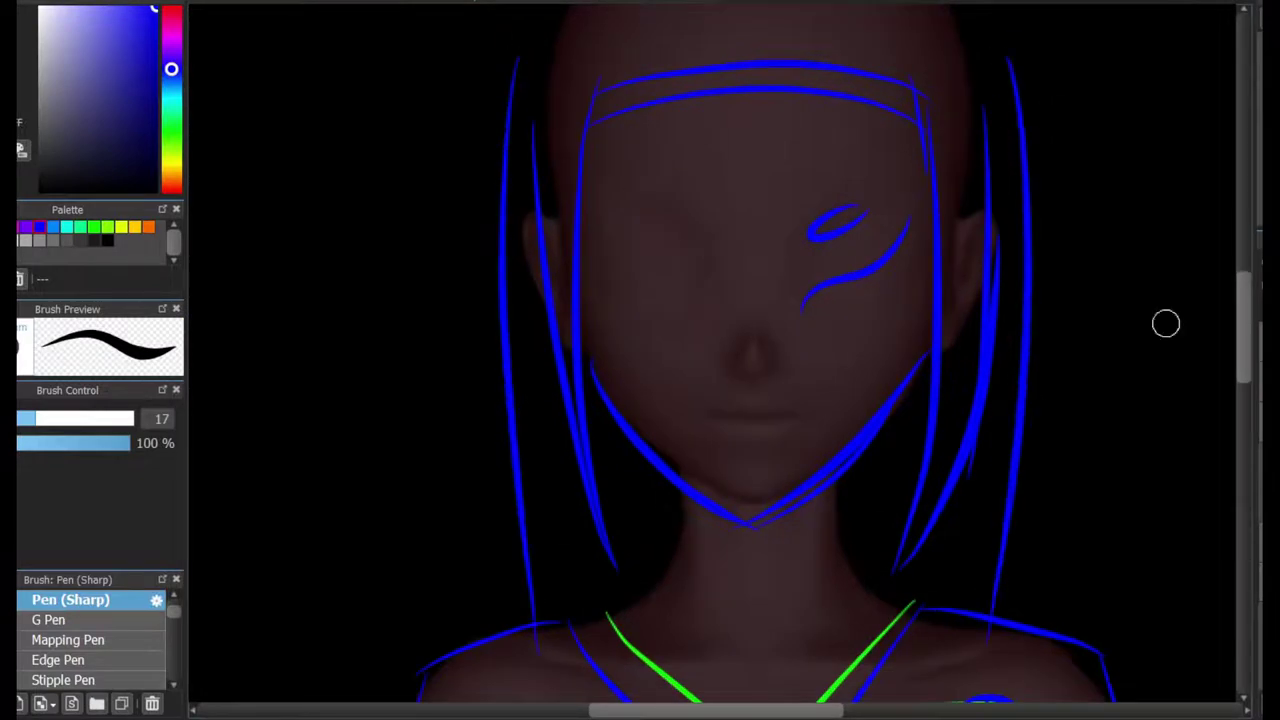
Outline the rounded crown and front section of the hair, and sketch a tall pointed animal ear above the drawn eye's side.
scroll(960, 263, "up", 5)
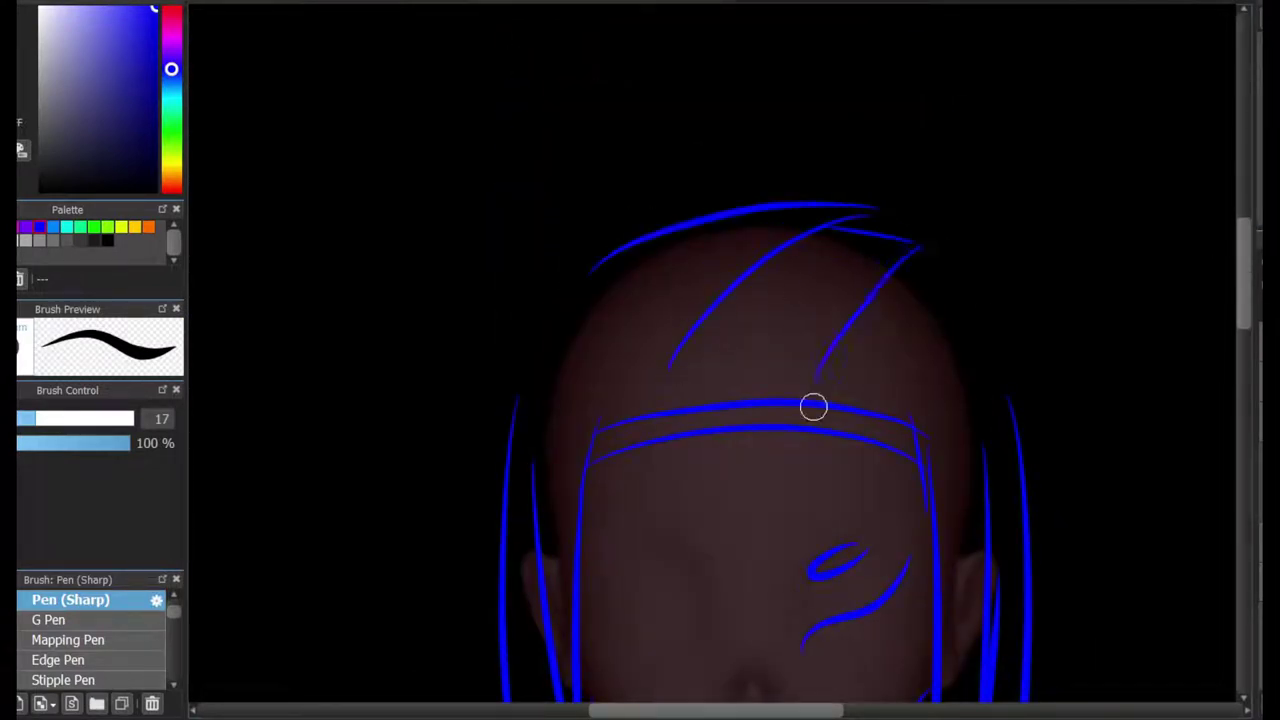
key("ctrl+z")
mouse_move(605, 390)
left_mouse_down()
mouse_move(710, 215)
mouse_move(908, 400)
left_mouse_up()
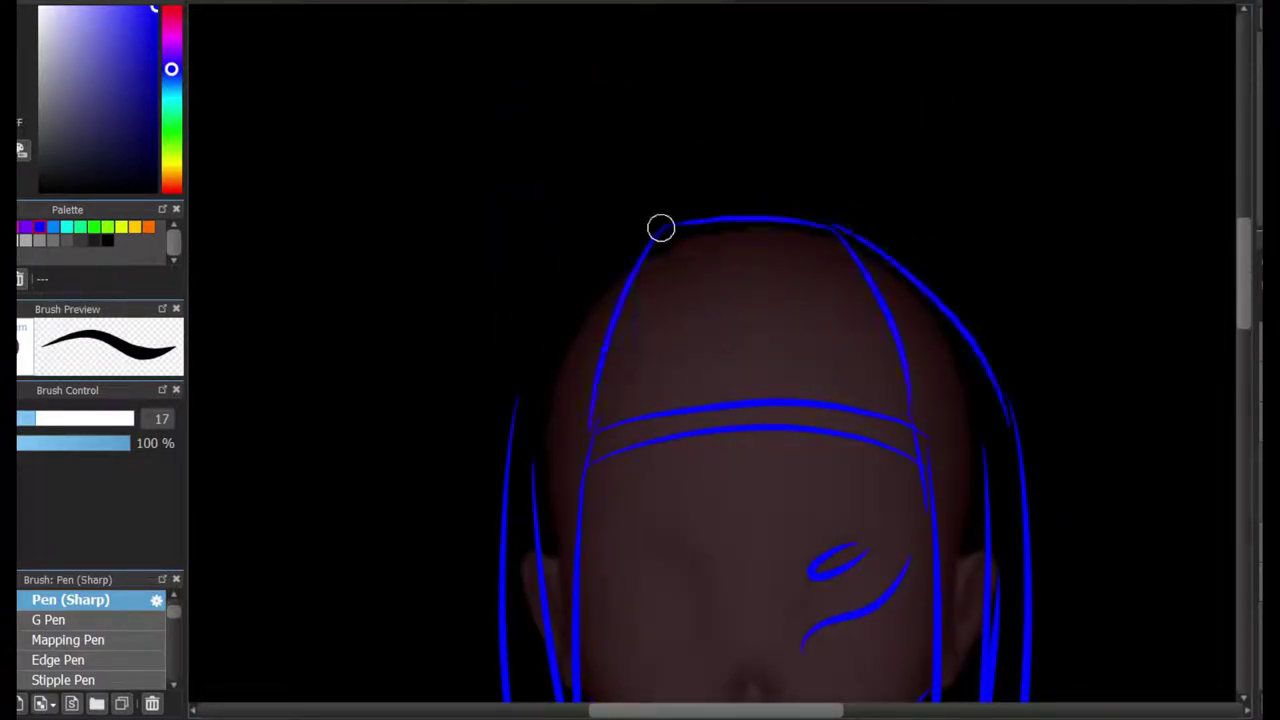
left_click_drag(655, 232, 512, 420)
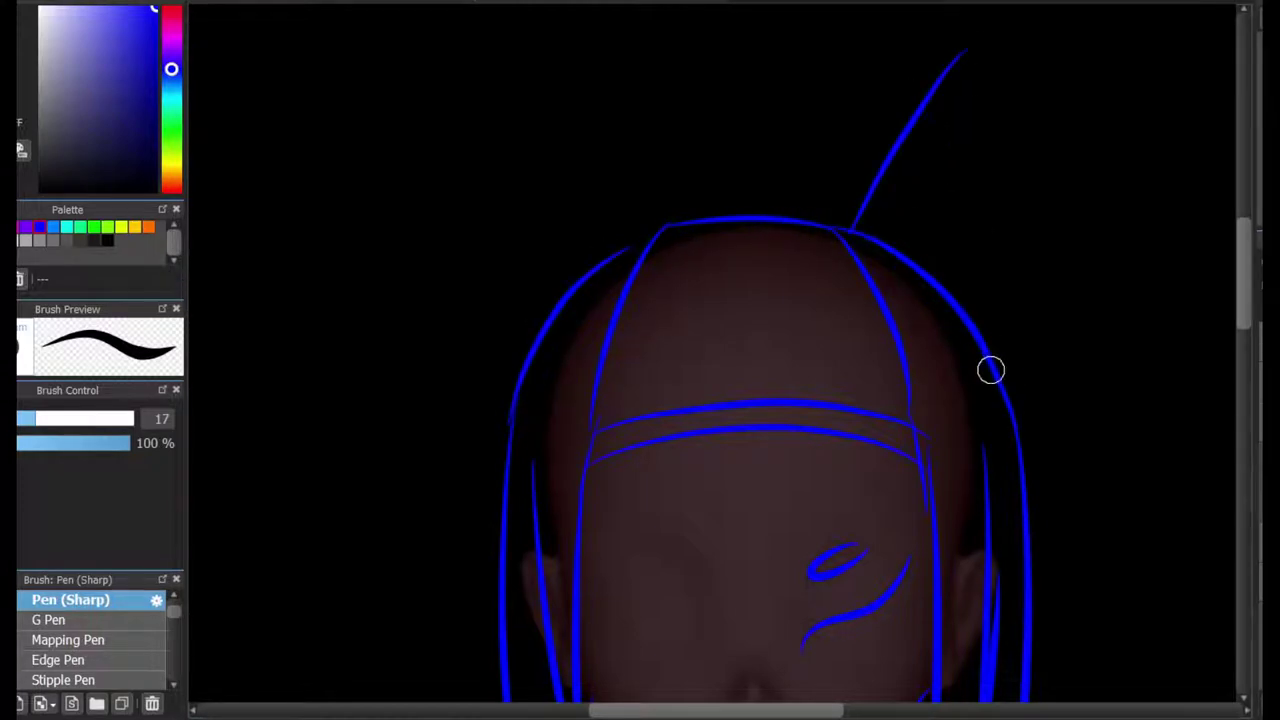
left_click_drag(966, 50, 987, 340)
left_click_drag(508, 410, 466, 86)
left_click_drag(498, 82, 595, 252)
key("ctrl+z")
key("ctrl+z")
left_click_drag(463, 105, 505, 400)
left_click_drag(498, 80, 597, 252)
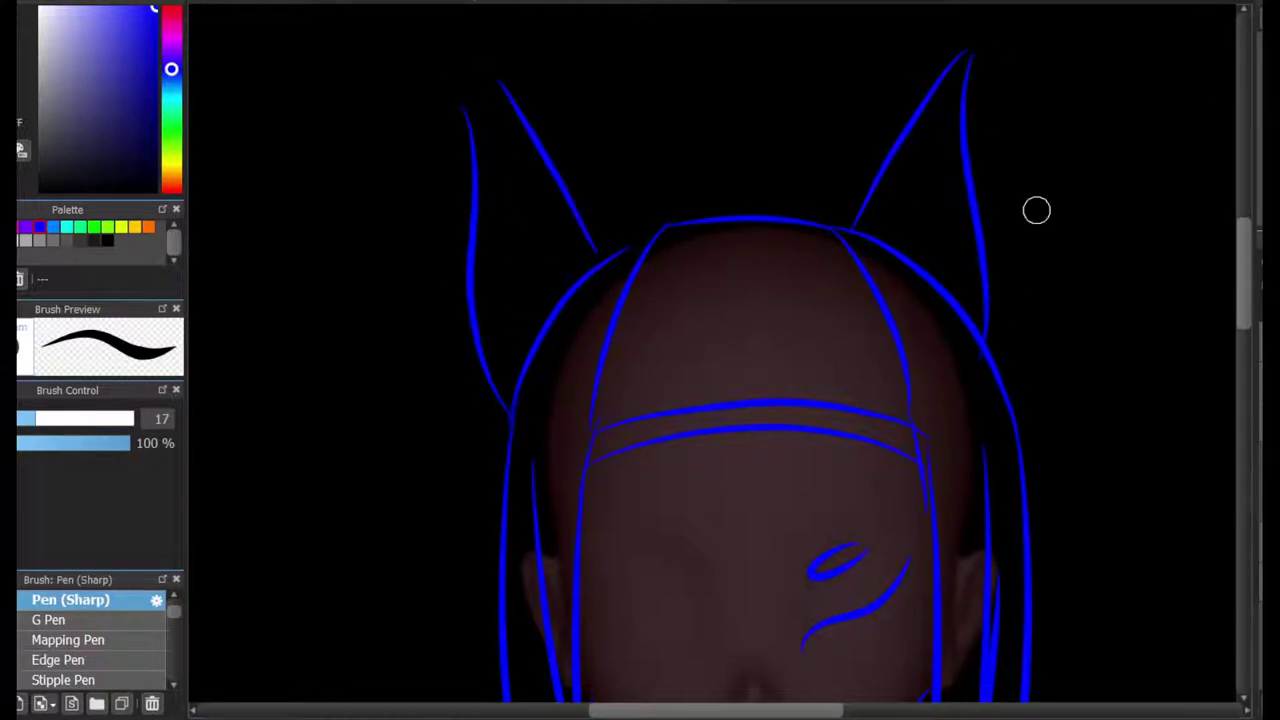
key("ctrl+z")
key("ctrl+z")
Draw horizontal guide lines at the ear base and ear tip heights and sketch the second pointed ear to match them.
scroll(878, 433, "up", 1)
left_click_drag(530, 437, 955, 436)
left_click_drag(960, 125, 720, 131)
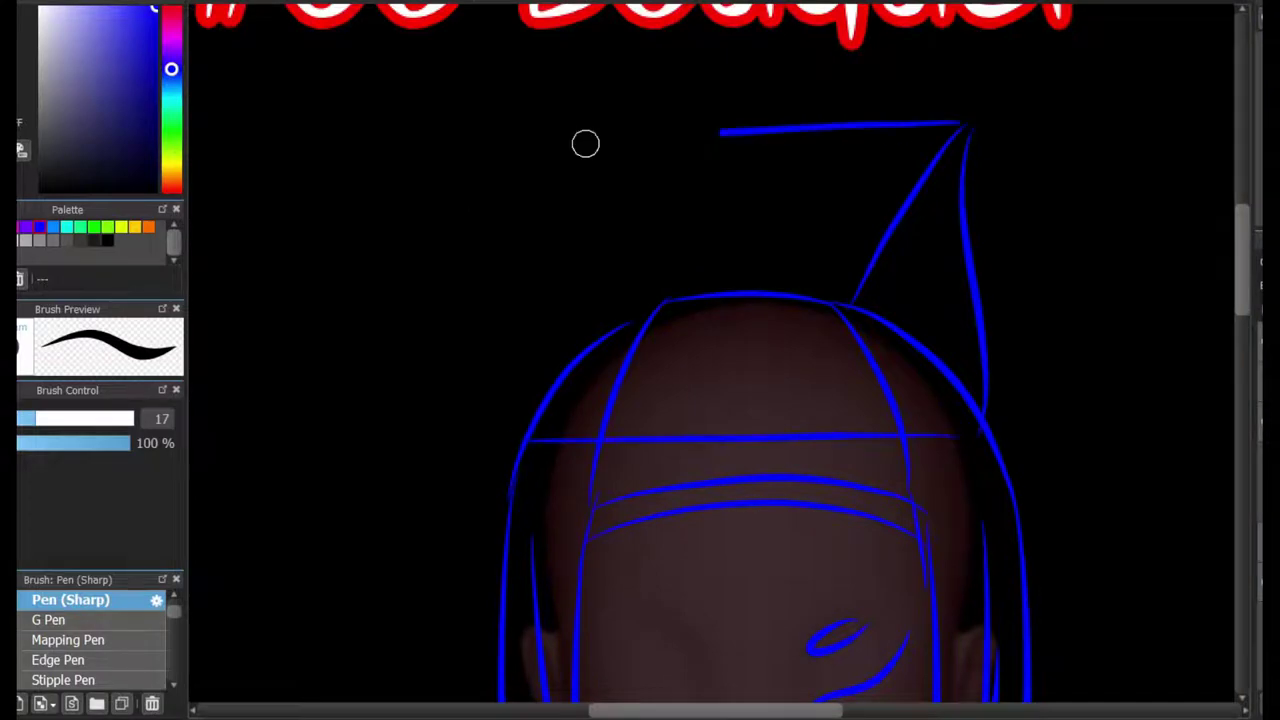
left_click_drag(484, 440, 517, 134)
Sketch a V-shaped gap below the fringe and three short strokes on the cheek near the jawline.
scroll(517, 134, "down", 15)
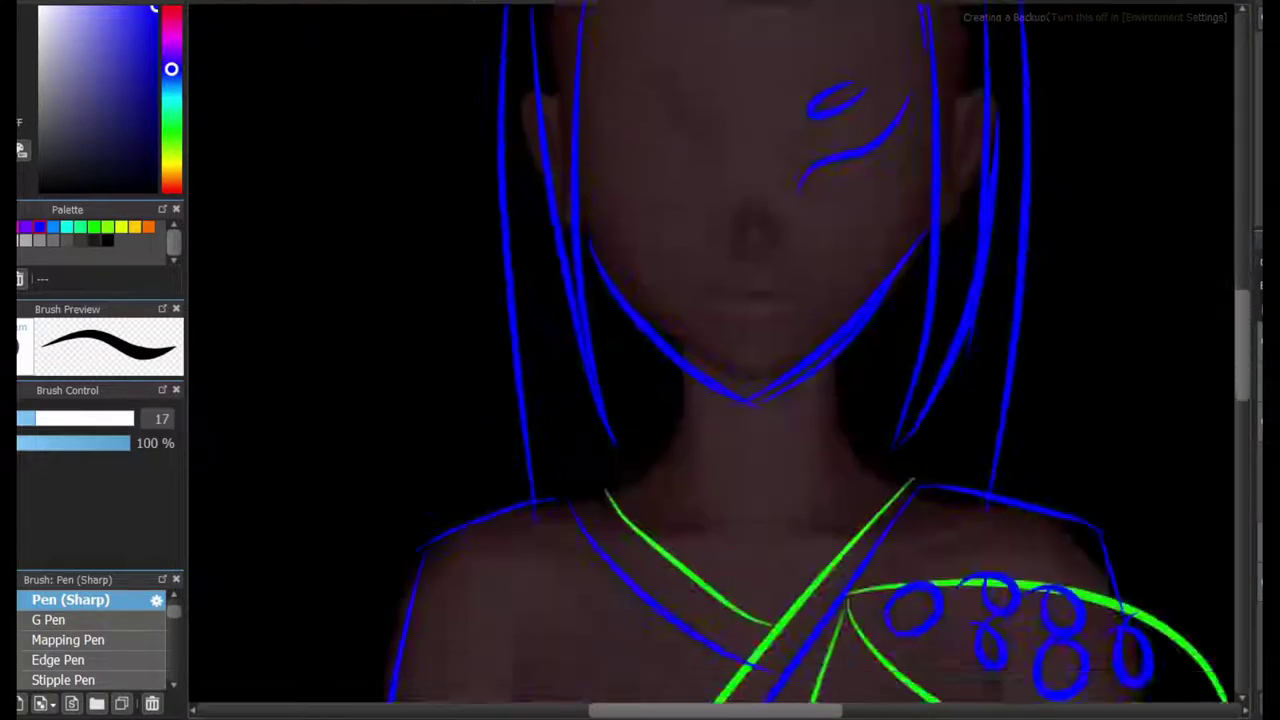
scroll(1222, 293, "up", 12)
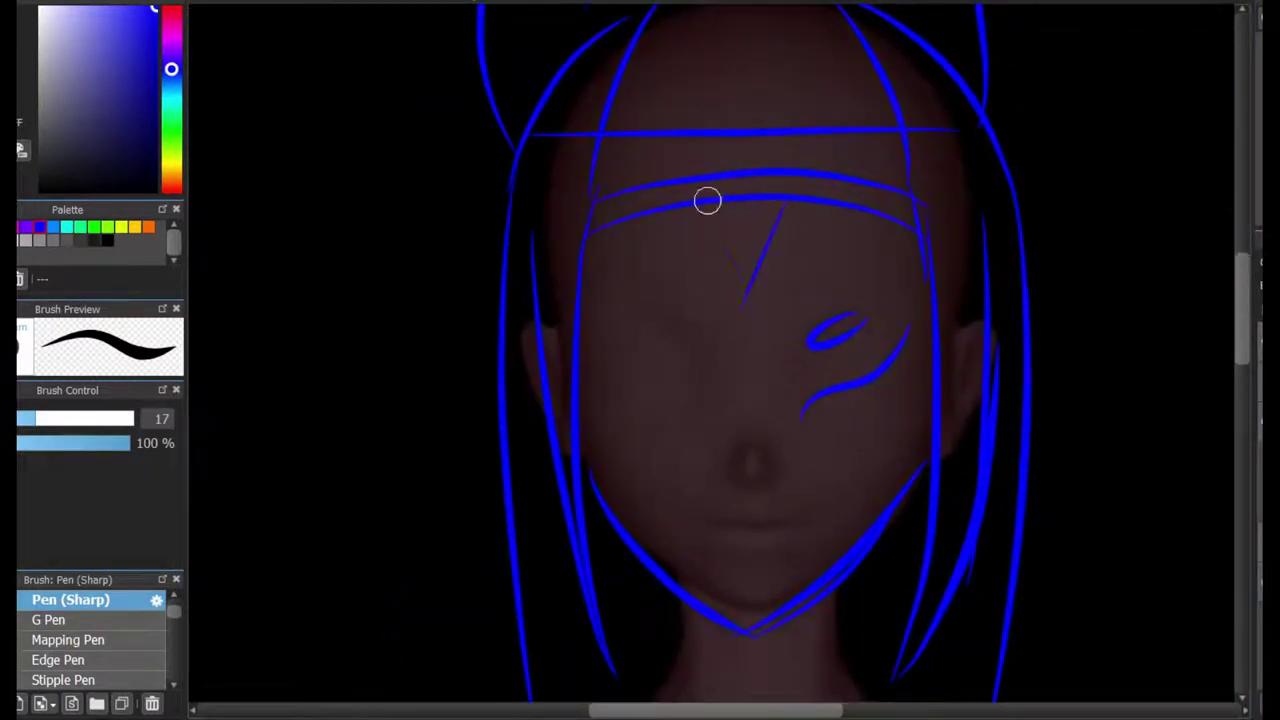
scroll(825, 542, "up", 2)
left_click_drag(825, 462, 905, 402)
left_click_drag(848, 505, 907, 457)
scroll(903, 485, "down", 3)
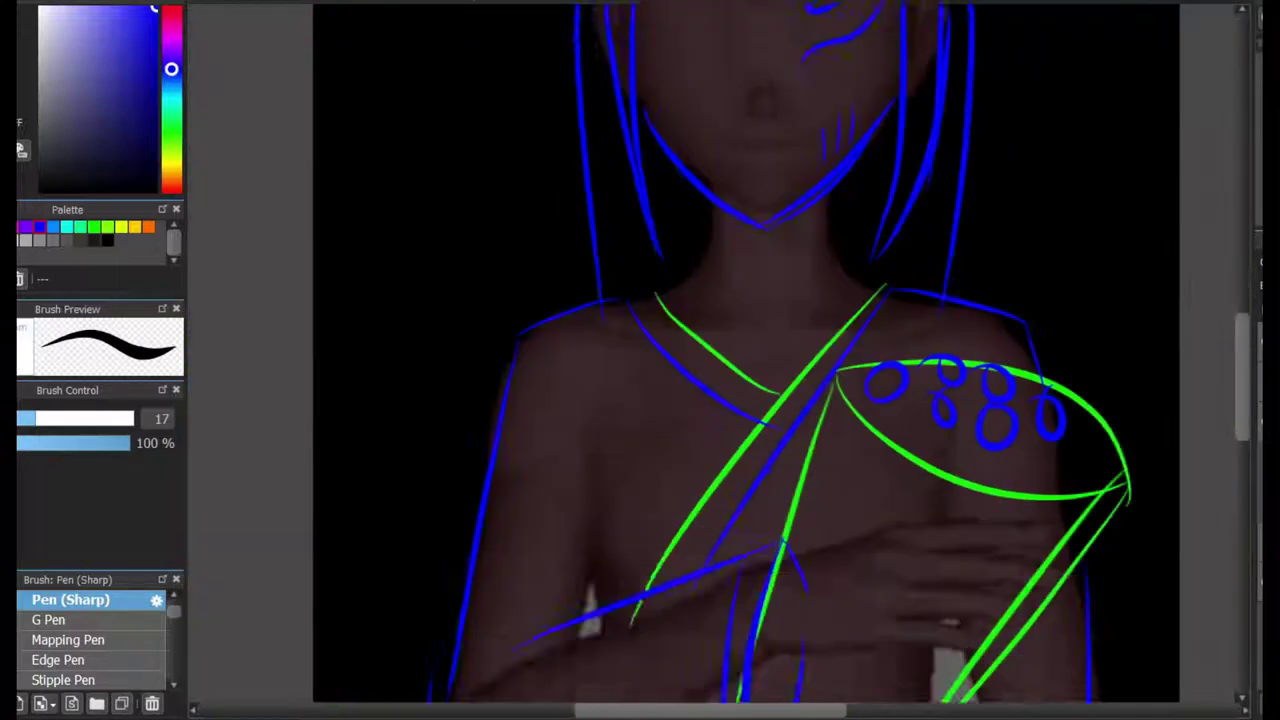
scroll(943, 249, "down", 5)
scroll(943, 249, "up", 5)
scroll(943, 249, "up", 2)
key("comma")
key("comma")
key("comma")
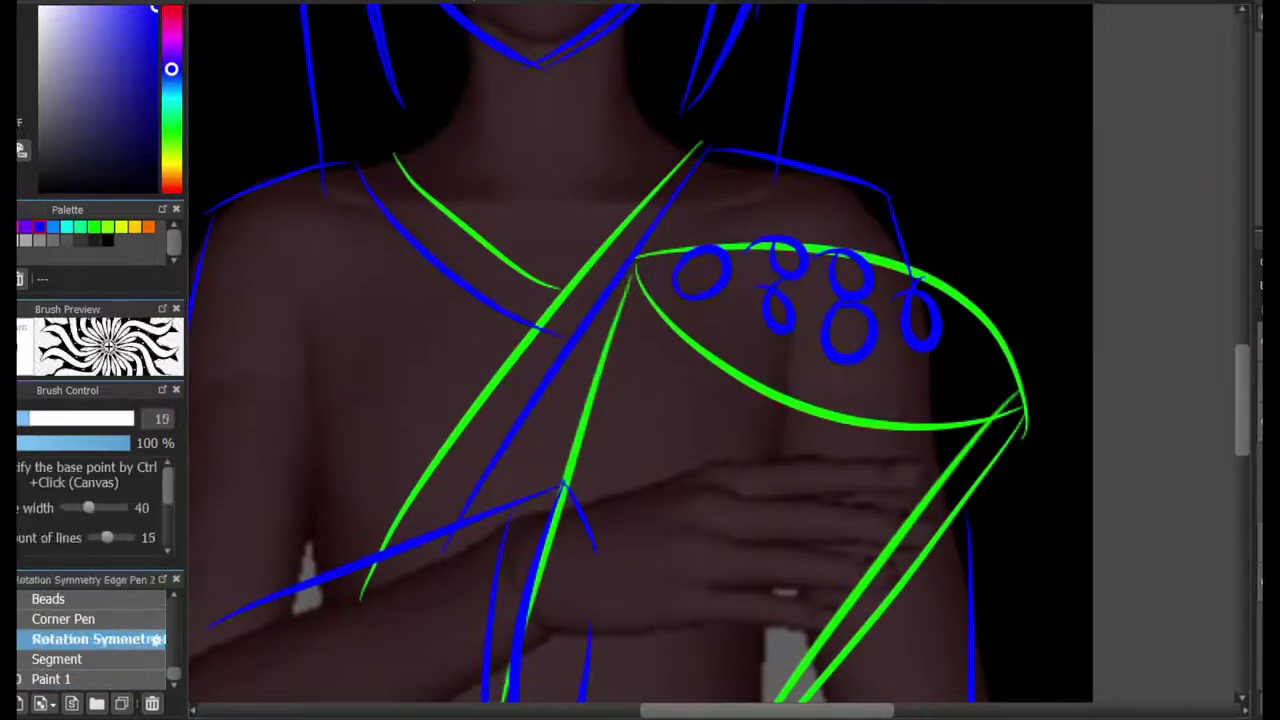
left_click_drag(750, 292, 796, 513)
key("ctrl+z")
key("comma")
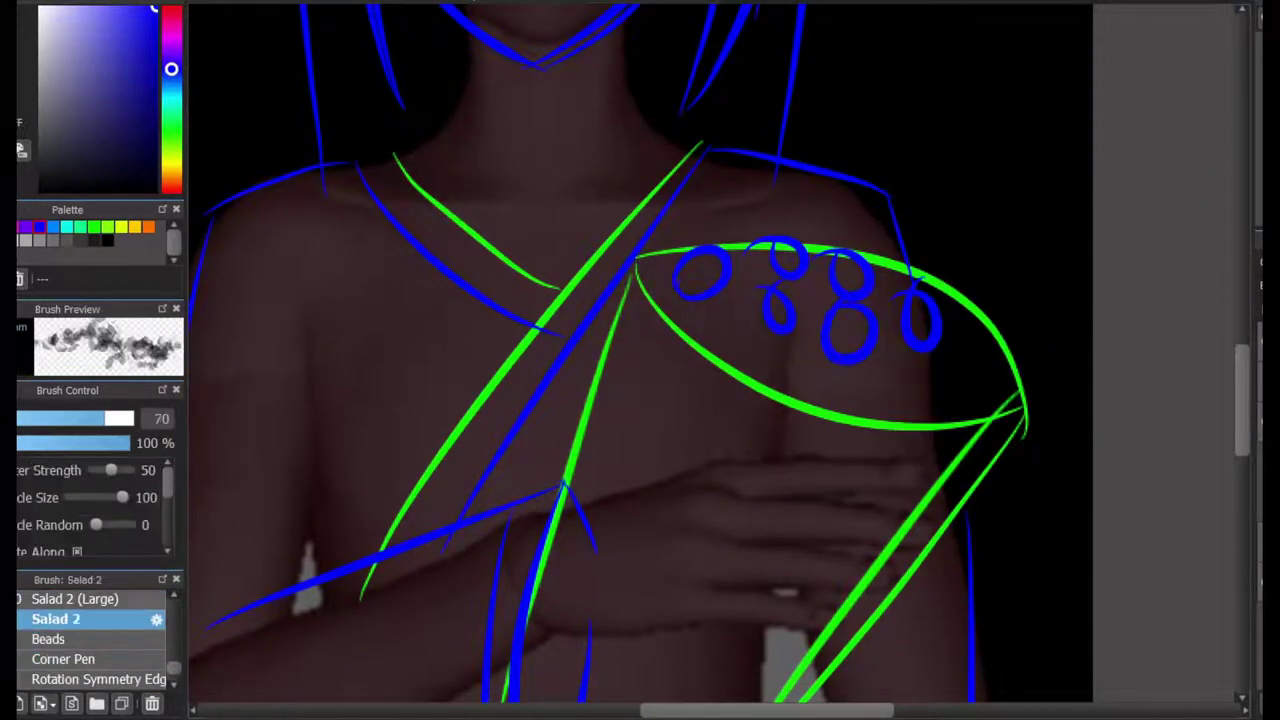
key("comma")
key("comma")
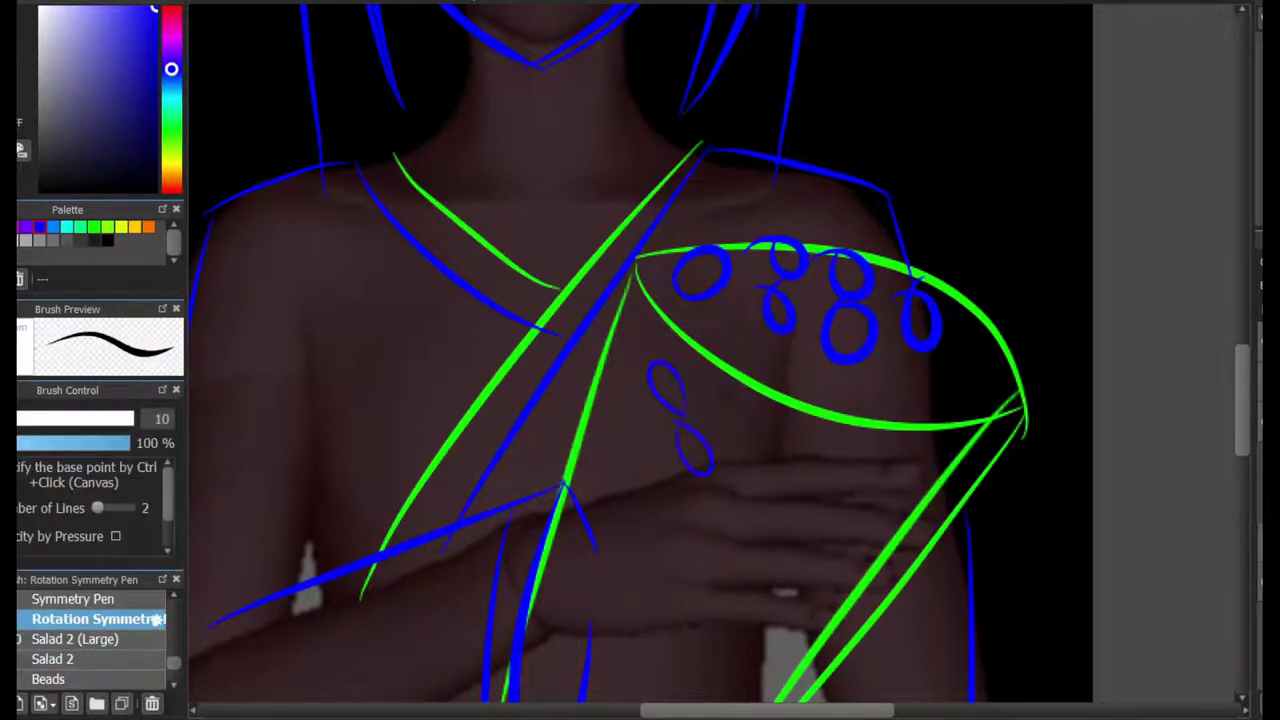
key("ctrl+z")
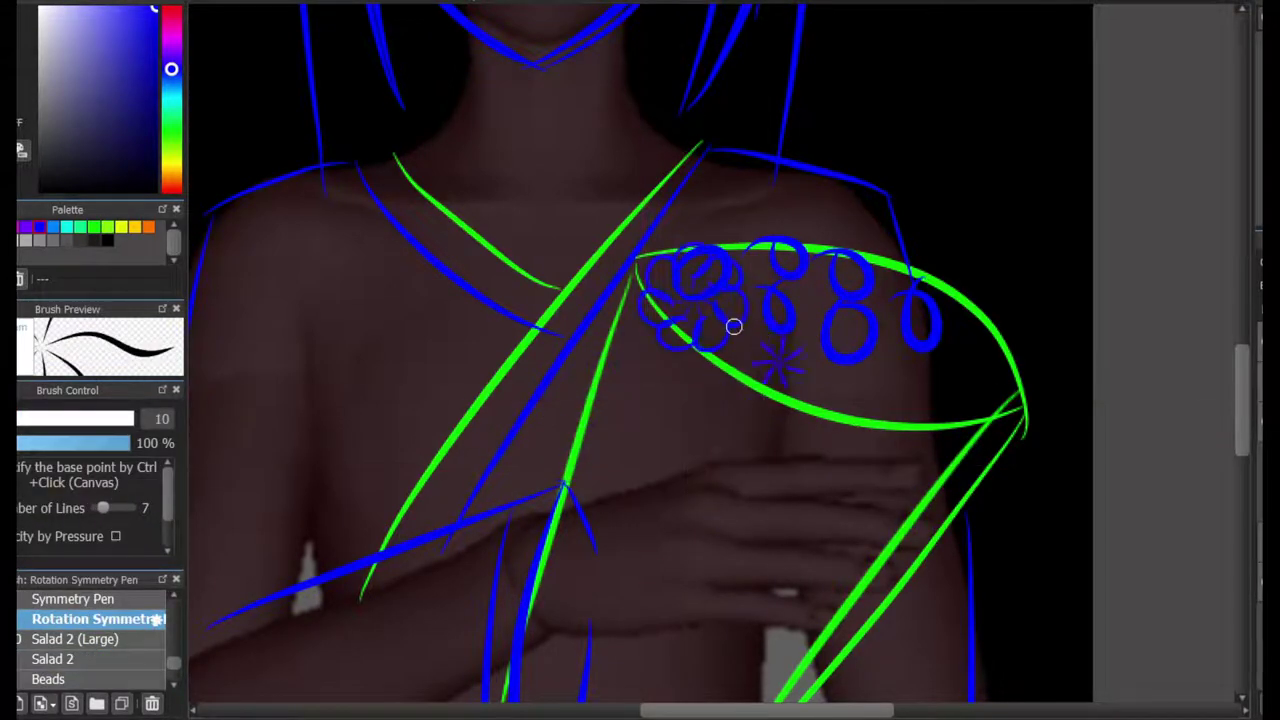
left_click_drag(760, 345, 778, 362)
key("p")
Draw inner contour lines inside both pointed ears with Pen (Sharp), undoing the misplaced strokes.
scroll(805, 332, "down", 5)
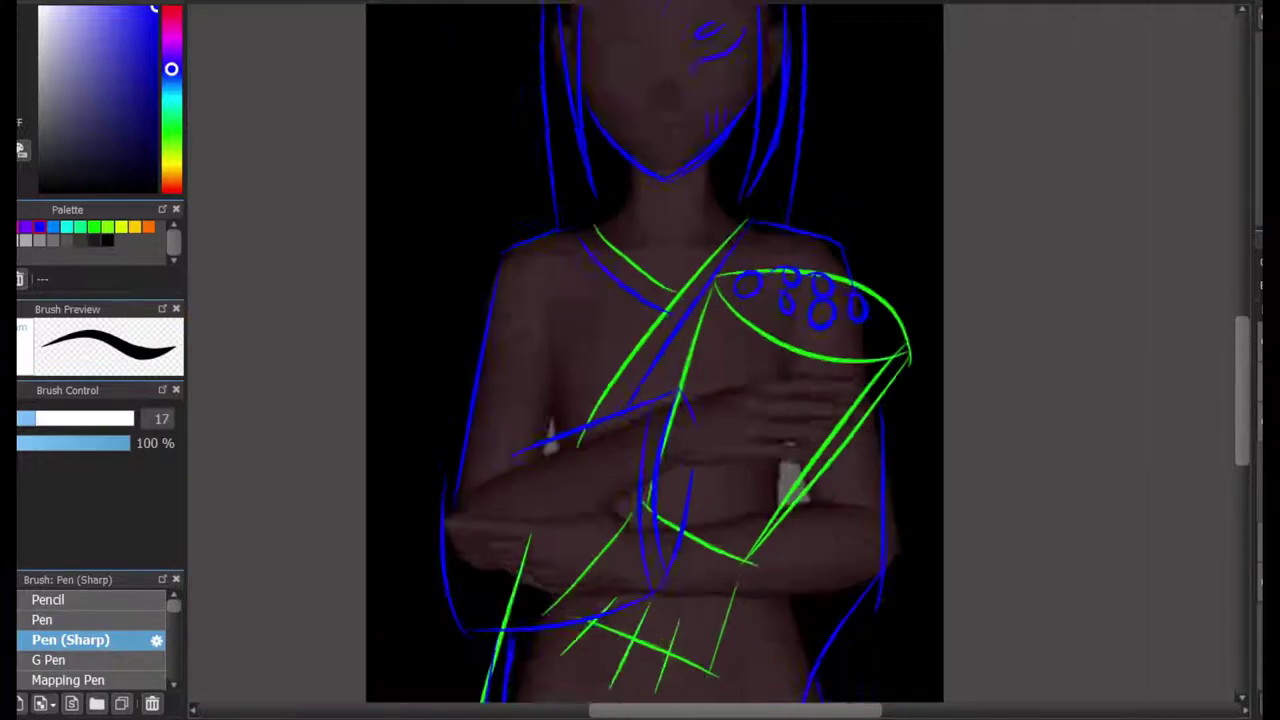
scroll(1141, 259, "up", 3)
scroll(1141, 259, "up", 5)
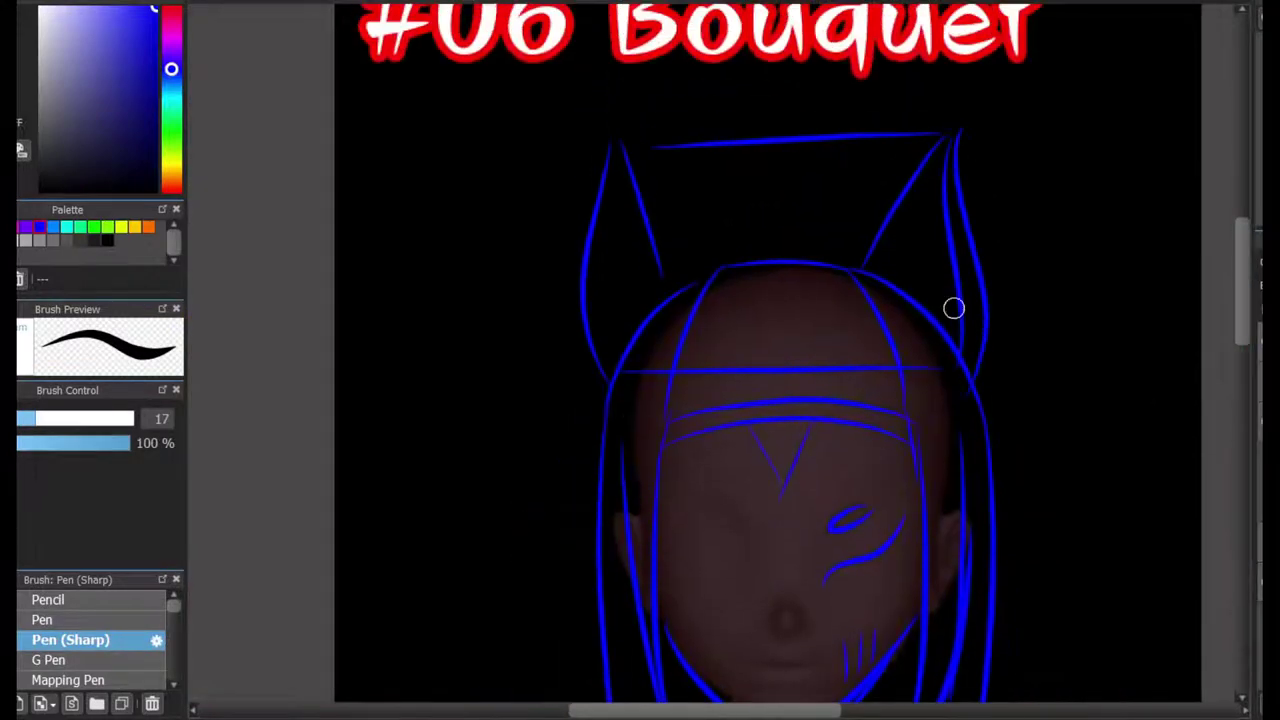
key("ctrl+z")
key("ctrl+z")
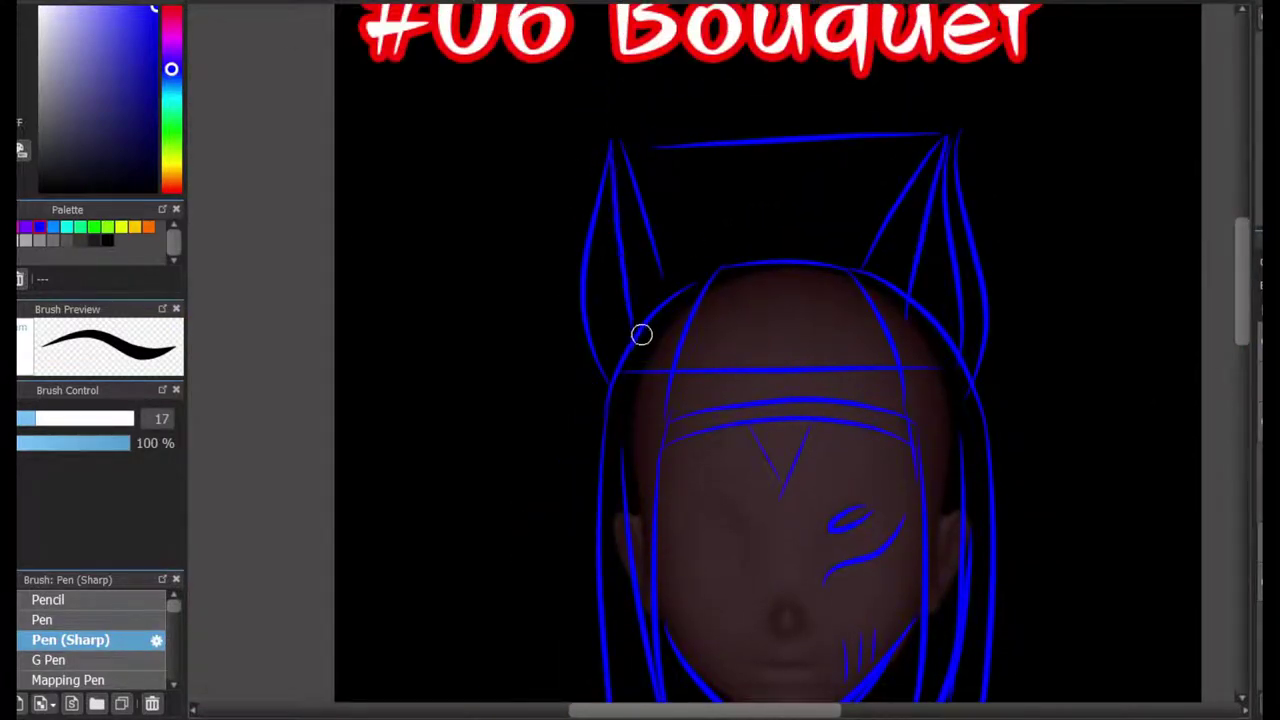
key("ctrl+z")
key("ctrl+z")
Add two small blue dots on the side of the neck.
scroll(651, 331, "down", 10)
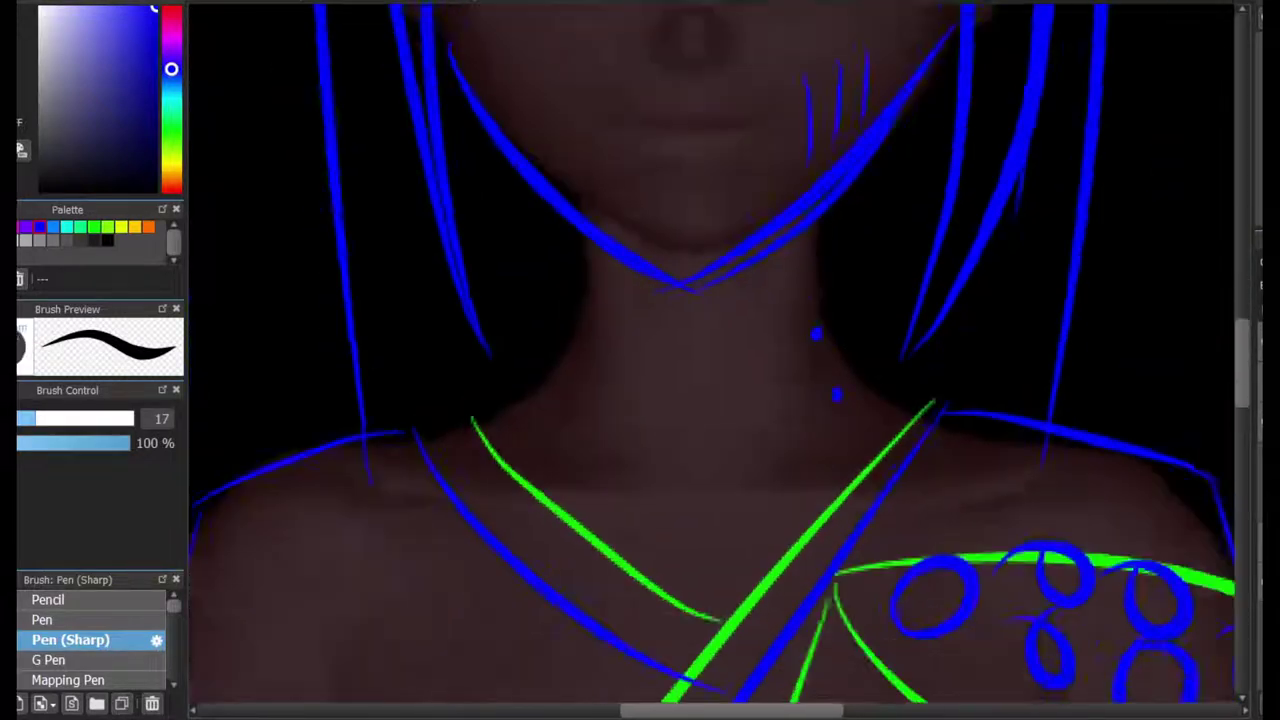
scroll(726, 341, "down", 4)
scroll(726, 341, "up", 5)
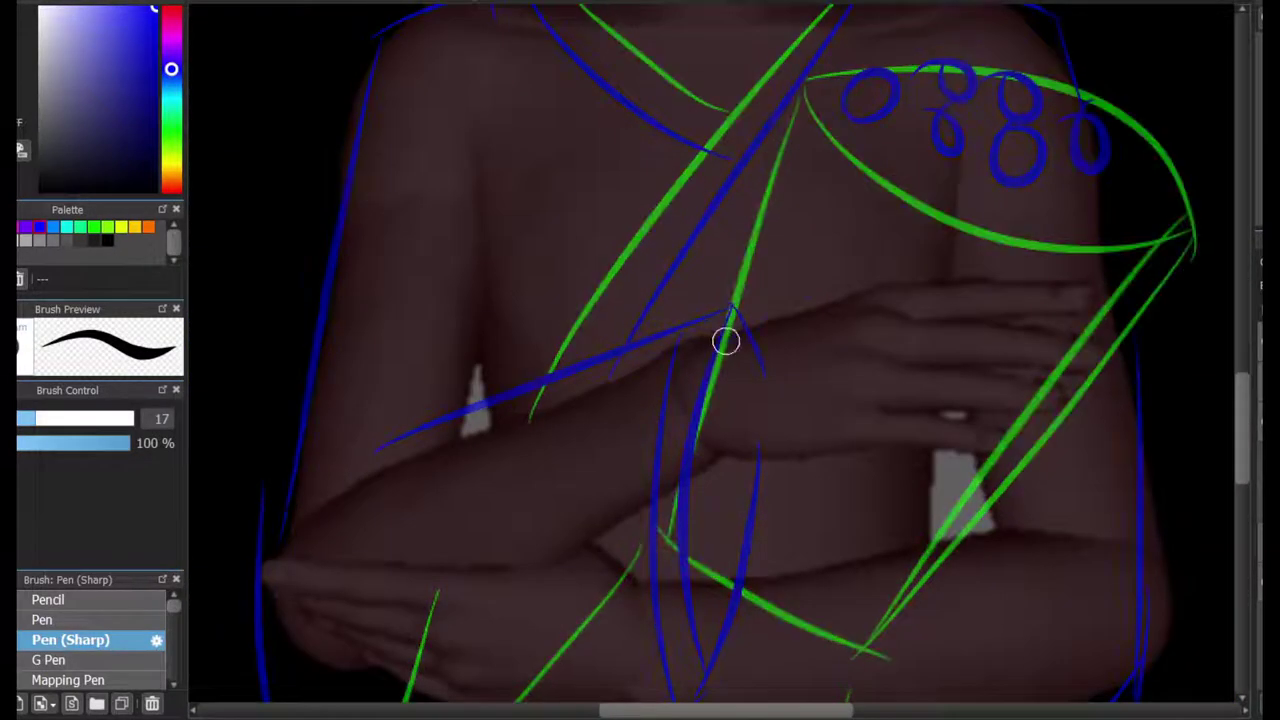
Sketch the wrist contours of the upper hand at the sleeve opening and the top edge of the lower forearm.
scroll(1125, 343, "up", 8)
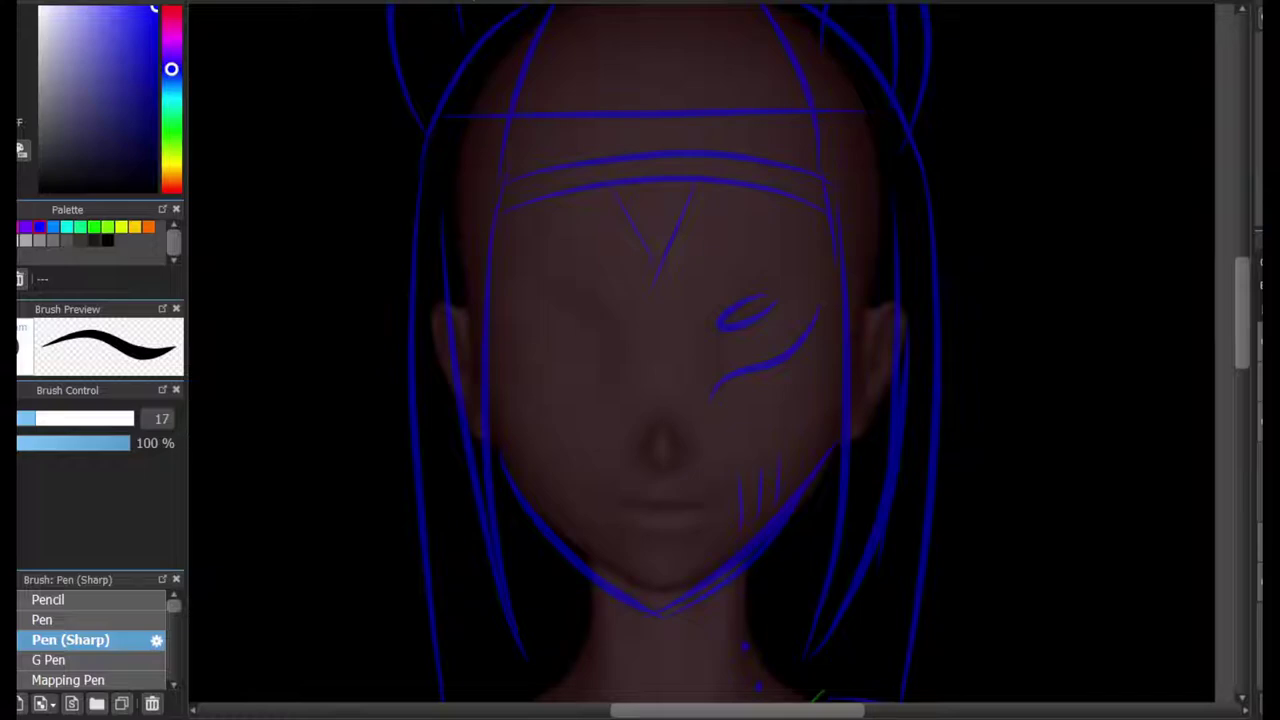
scroll(700, 360, "down", 4)
scroll(751, 531, "down", 4)
scroll(1031, 374, "up", 5)
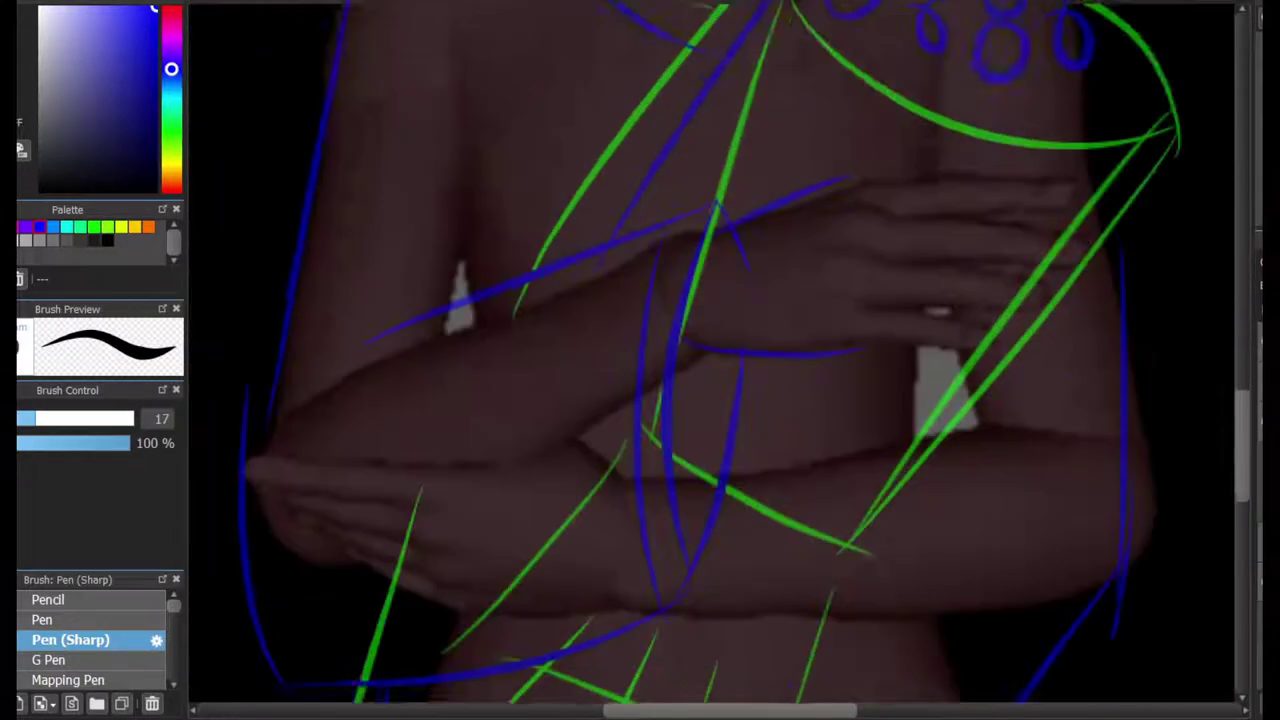
scroll(710, 343, "down", 2)
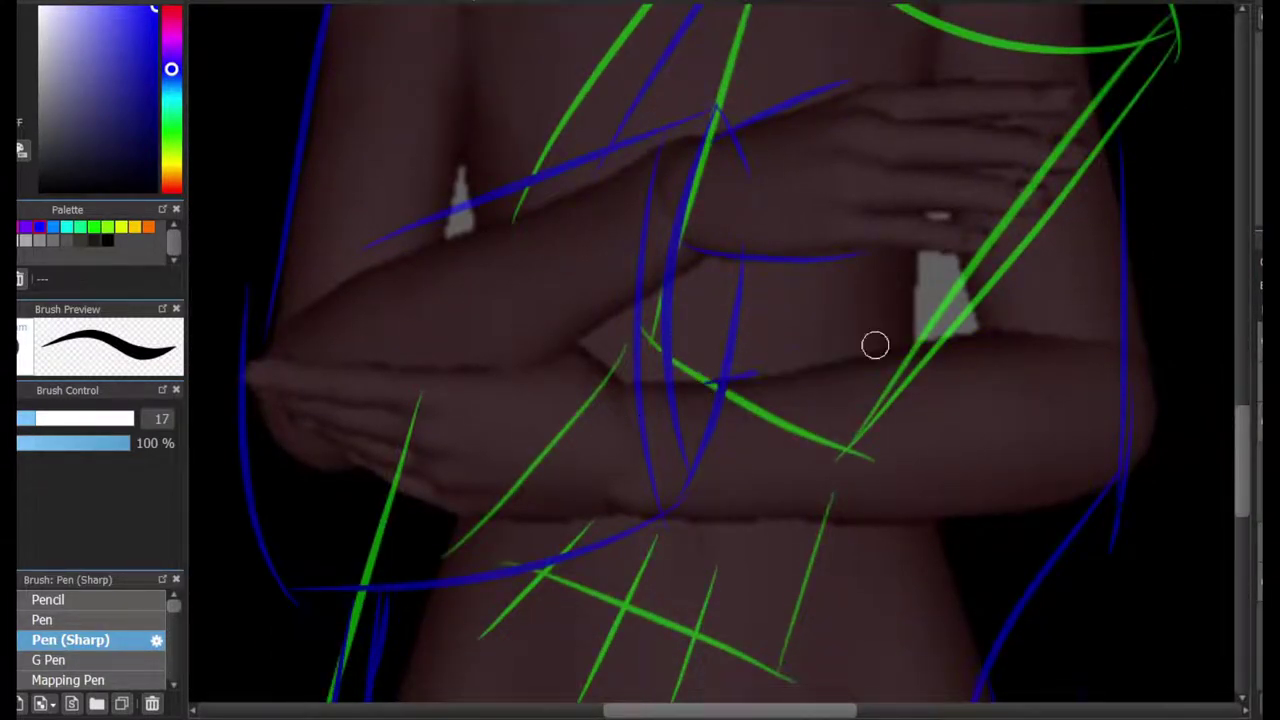
Add more round flowers inside the bouquet opening and sketch a pointed, lettered gift tag attached at its upper rim.
scroll(875, 345, "up", 7)
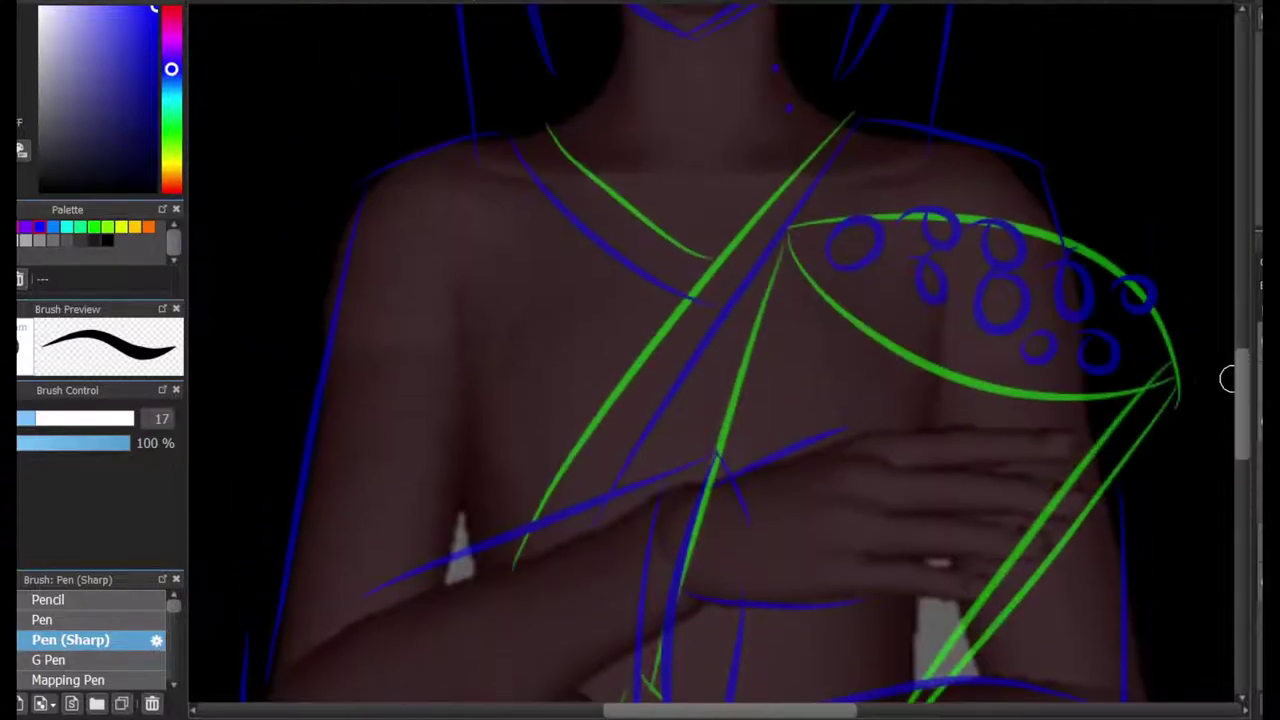
scroll(1091, 326, "down", 3)
scroll(1094, 423, "up", 4)
scroll(1060, 483, "up", 5)
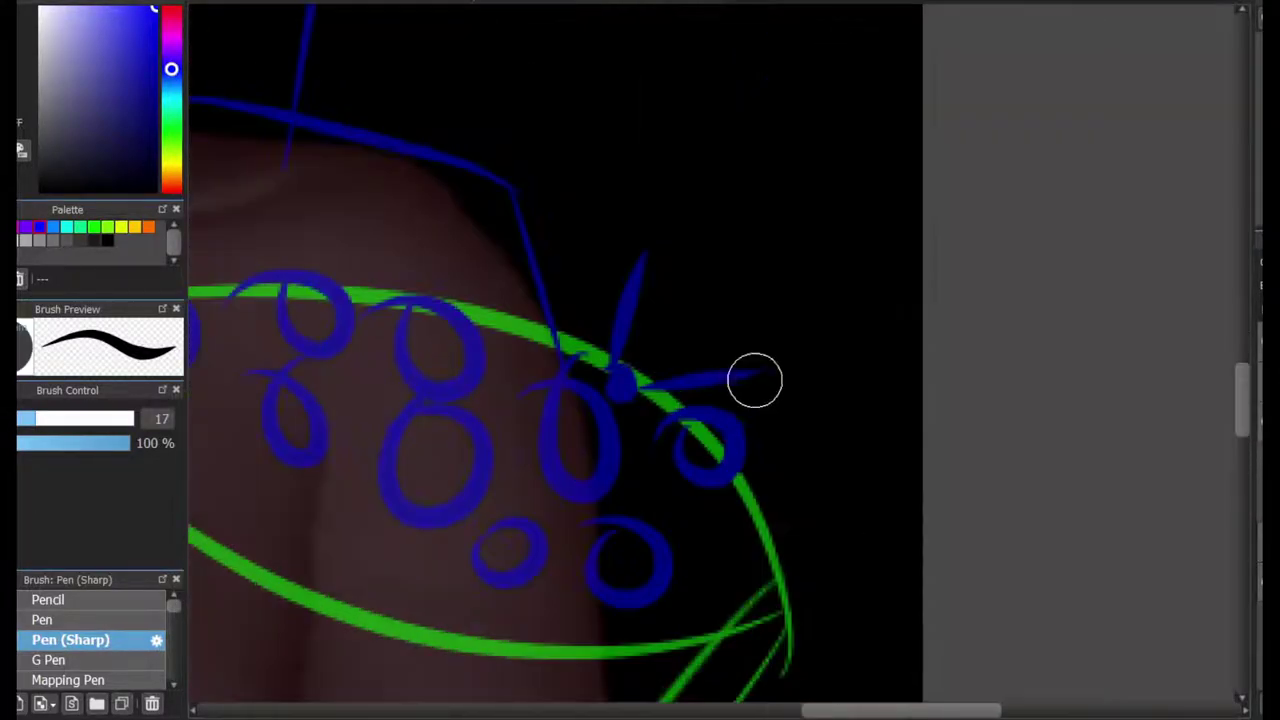
mouse_move(755, 380)
left_mouse_down()
mouse_move(694, 283)
mouse_move(800, 206)
mouse_move(875, 225)
left_mouse_up()
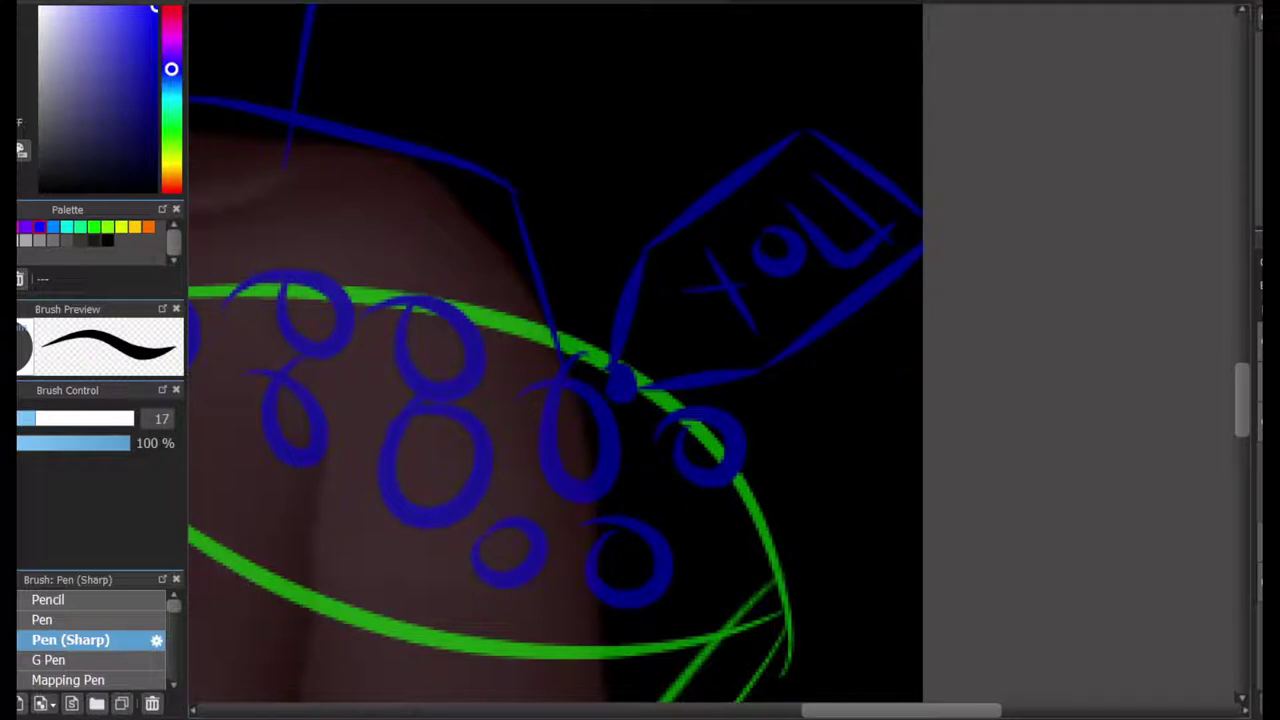
scroll(645, 601, "down", 5)
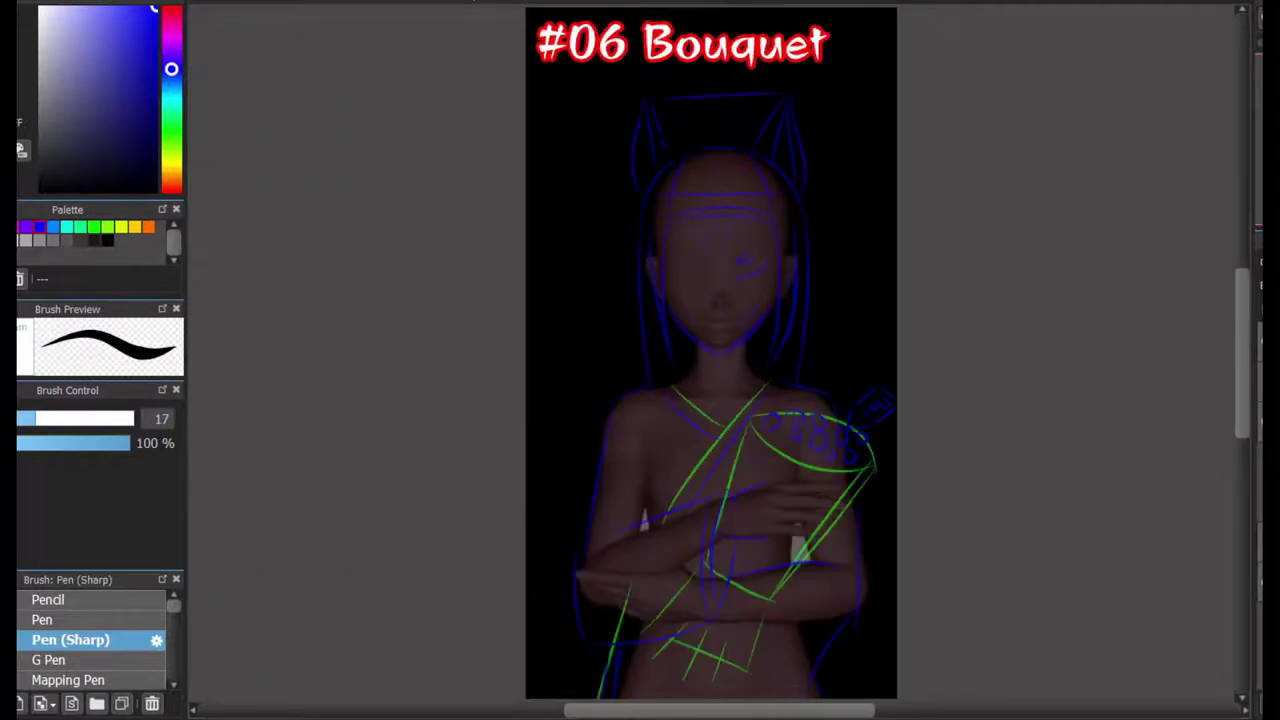
Copy one pointed ear, paste it, mirror the copy horizontally and place it over the opposite ear.
scroll(680, 209, "up", 3)
scroll(680, 209, "down", 1)
left_click_drag(417, 75, 598, 352)
key("ctrl+c")
key("ctrl+v")
key("ctrl+t")
left_click_drag(507, 178, 871, 164)
left_click_drag(985, 20, 988, 45)
left_click(1183, 700)
key("ctrl+d")
Recolour the pasted ear copy green to distinguish it from the blue sketch.
left_click(171, 114)
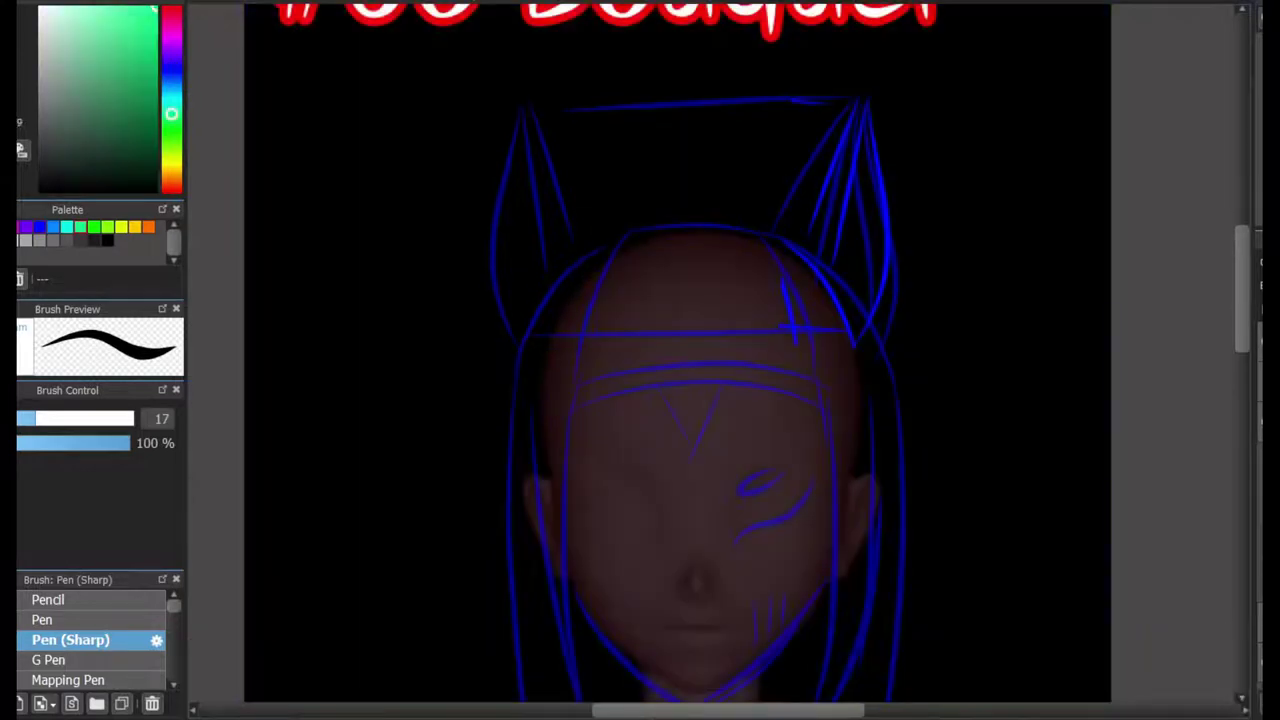
left_click_drag(629, 58, 1023, 403)
key("alt+BackSpace")
scroll(640, 360, "down", 5)
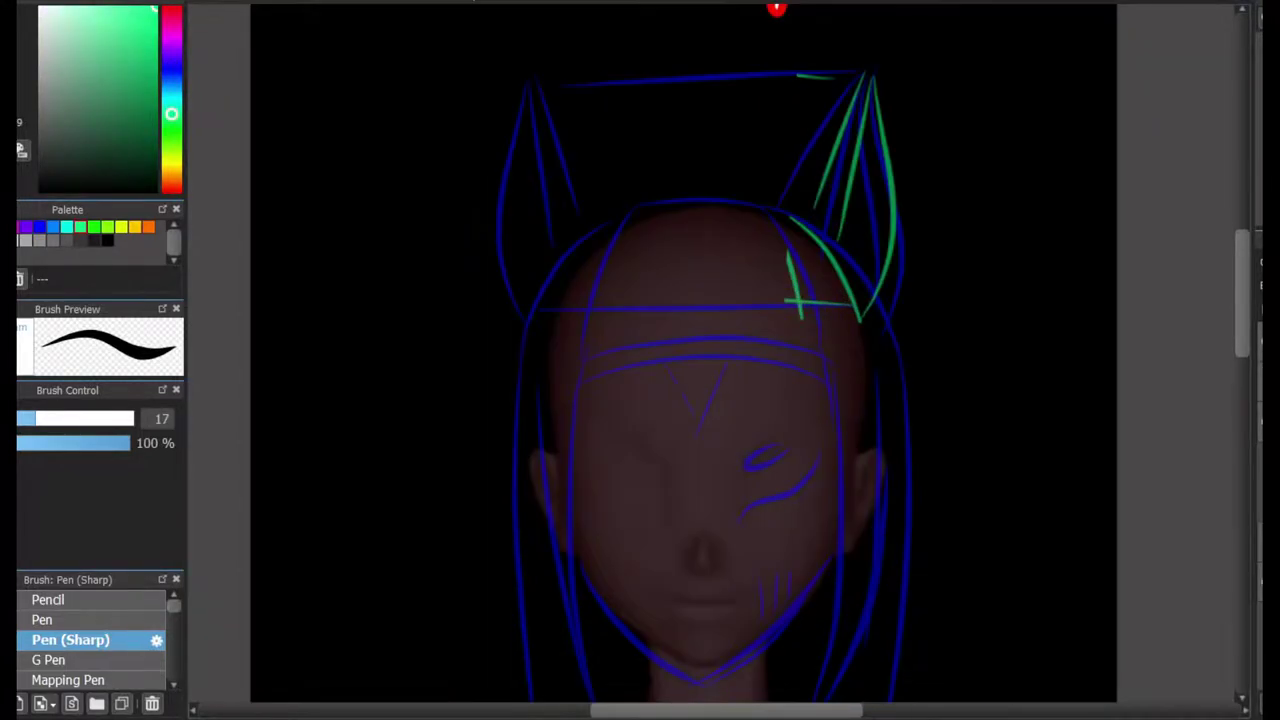
scroll(640, 360, "down", 3)
scroll(640, 360, "up", 4)
key("ctrl+0")
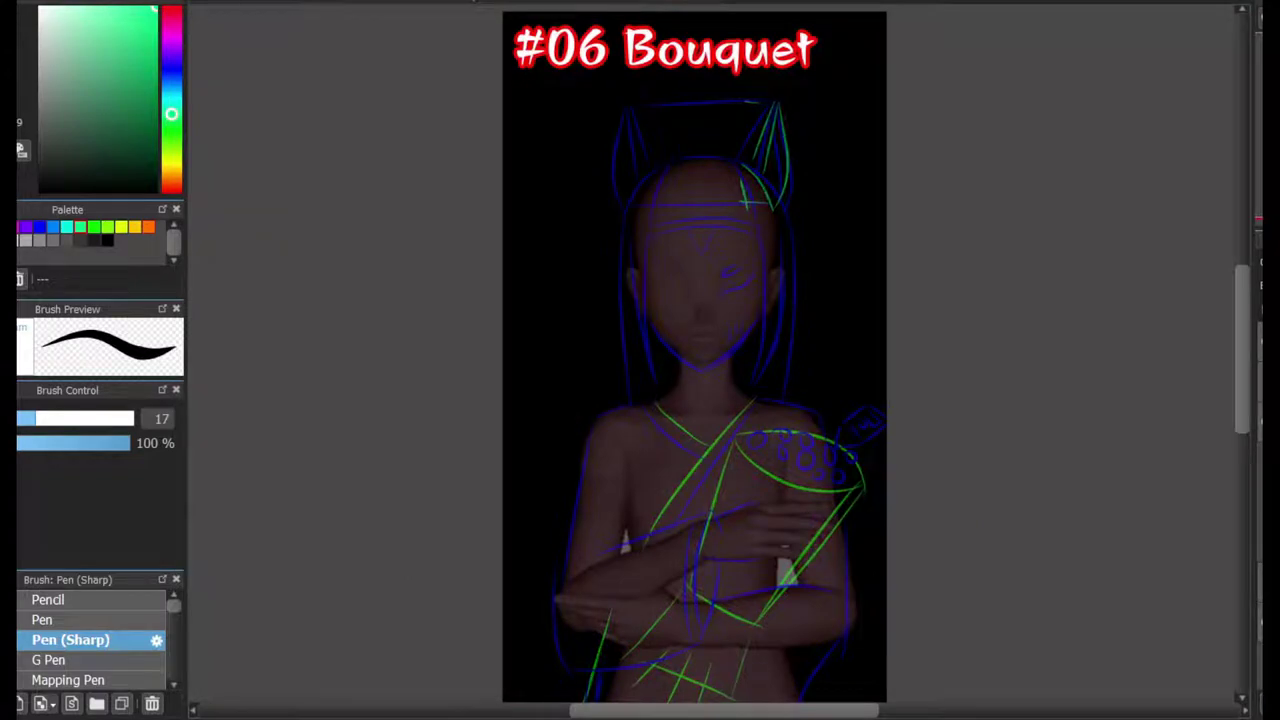
Switch to white and draw a curved line along the upper headband edge on the forehead, undoing the first stroke.
left_click(171, 160)
scroll(743, 194, "up", 5)
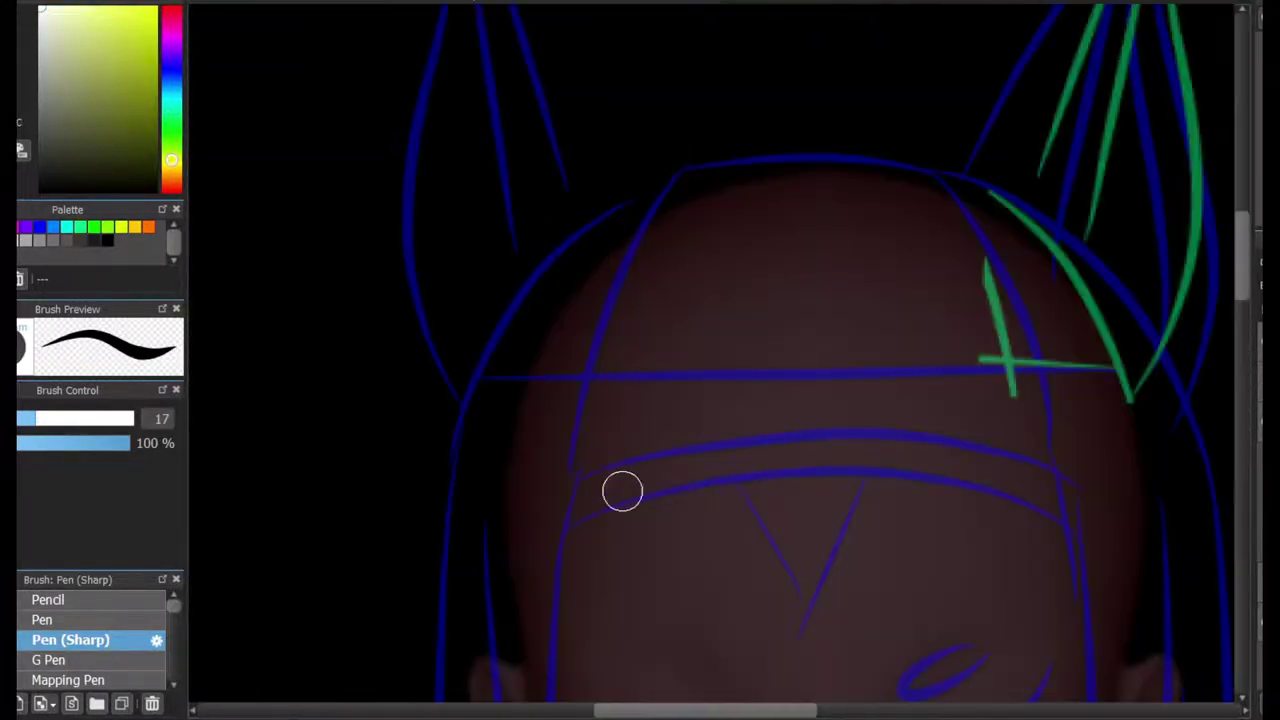
left_click_drag(600, 458, 848, 452)
key("ctrl+z")
scroll(691, 577, "down", 5)
scroll(786, 225, "up", 3)
left_click_drag(647, 286, 980, 283)
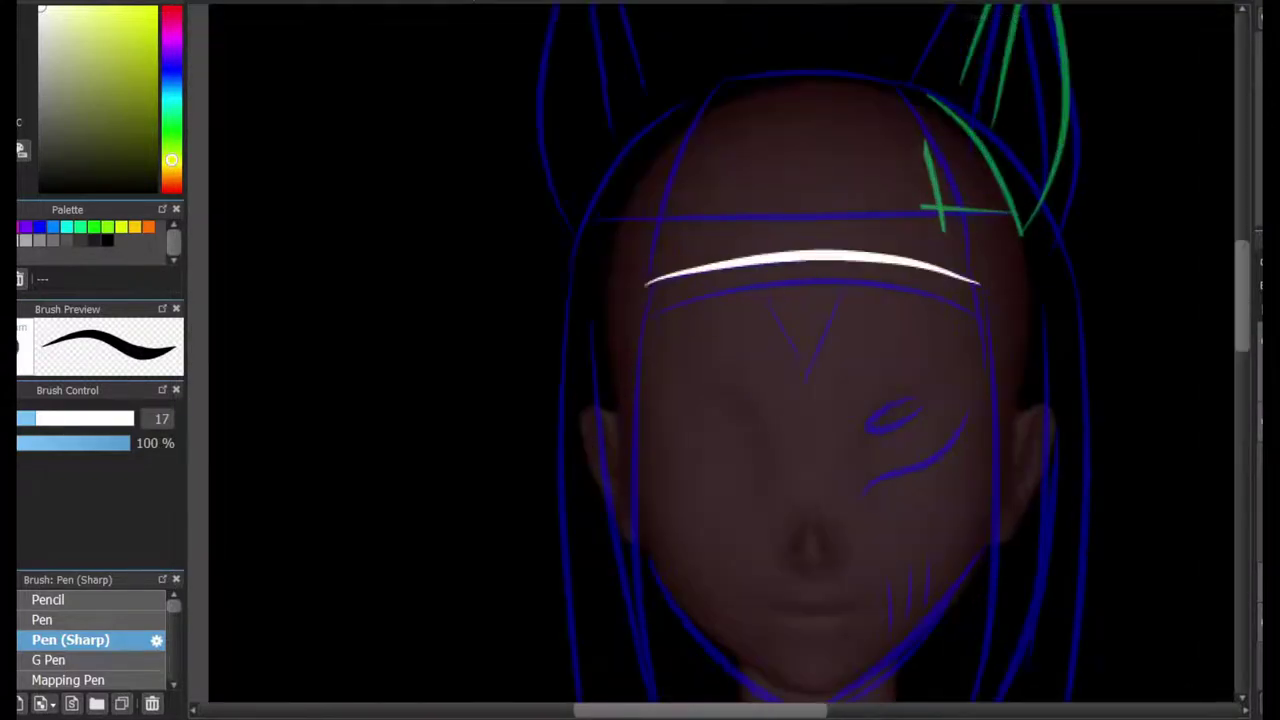
Move the white curve onto the lower headband edge and paste a duplicate above it as the upper edge.
scroll(980, 283, "up", 2)
key("ctrl+t")
key("Return")
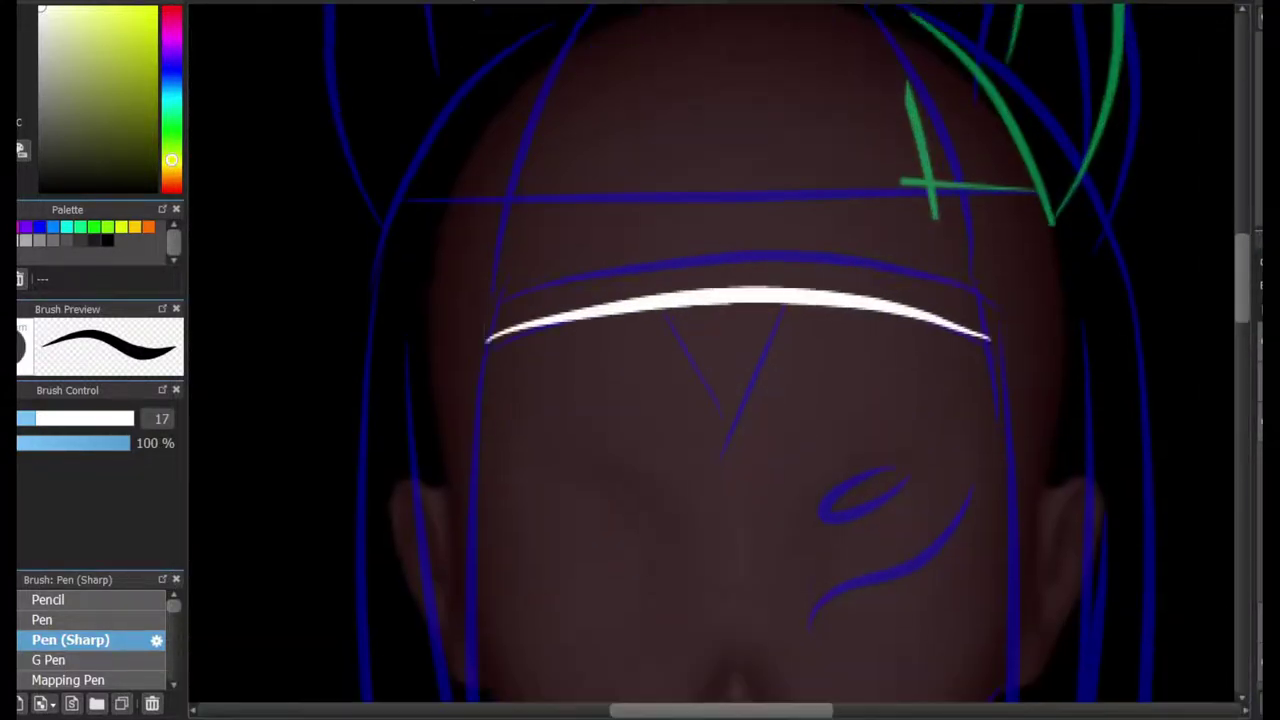
key("ctrl+c")
key("ctrl+v")
left_click_drag(735, 315, 735, 268)
scroll(720, 360, "down", 3)
scroll(720, 360, "up", 1)
scroll(720, 360, "down", 1)
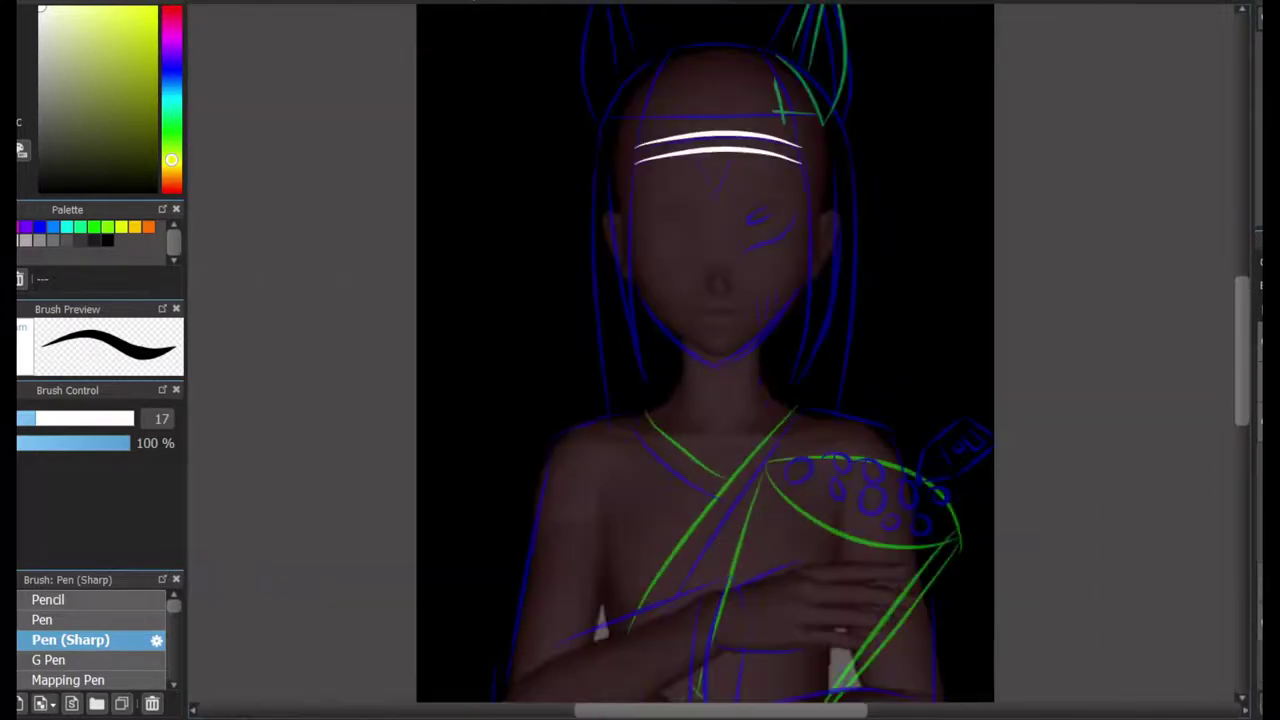
Draw the inner edges of both long side locks framing the face in white.
scroll(684, 84, "up", 2)
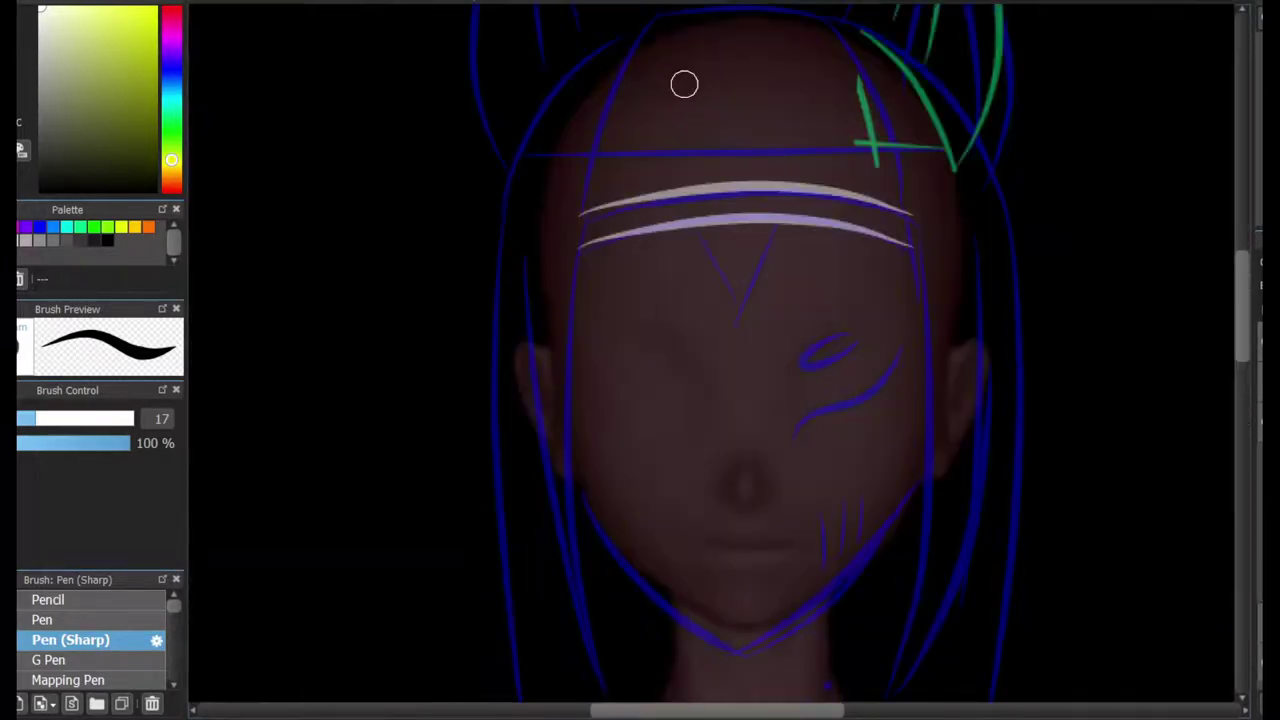
left_click_drag(618, 291, 675, 273)
left_click_drag(646, 168, 660, 665)
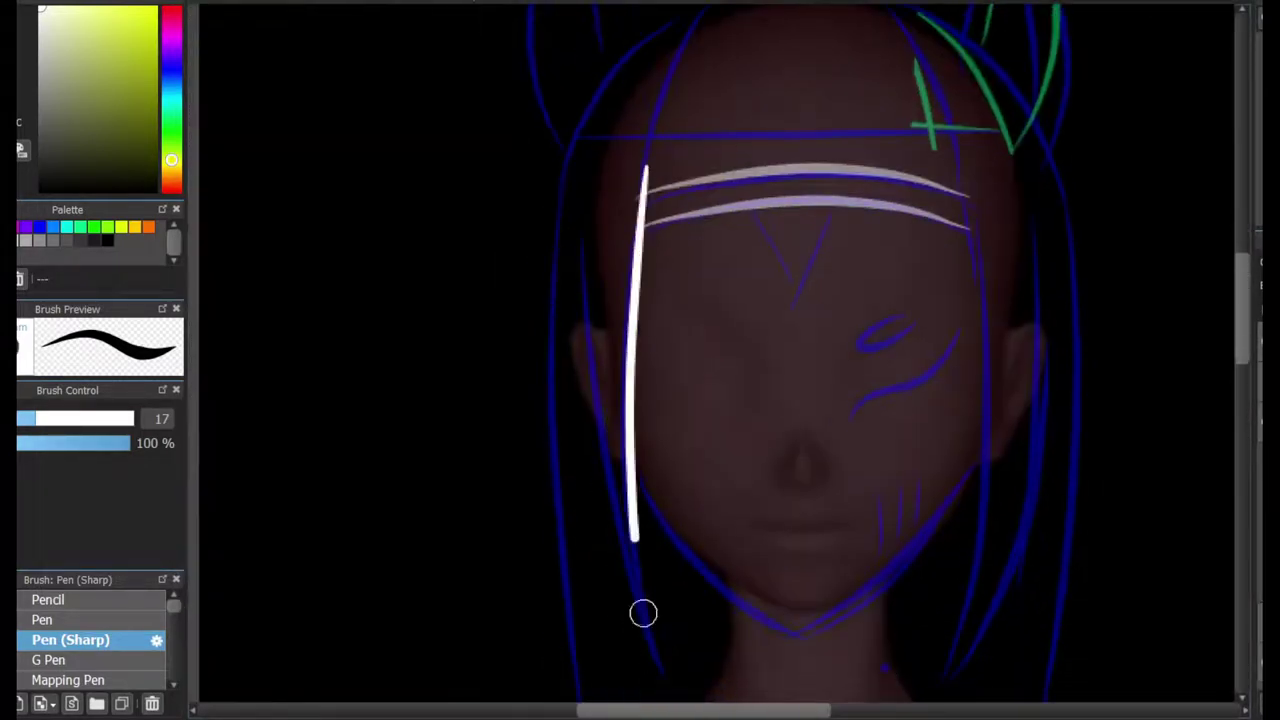
left_click_drag(960, 168, 947, 635)
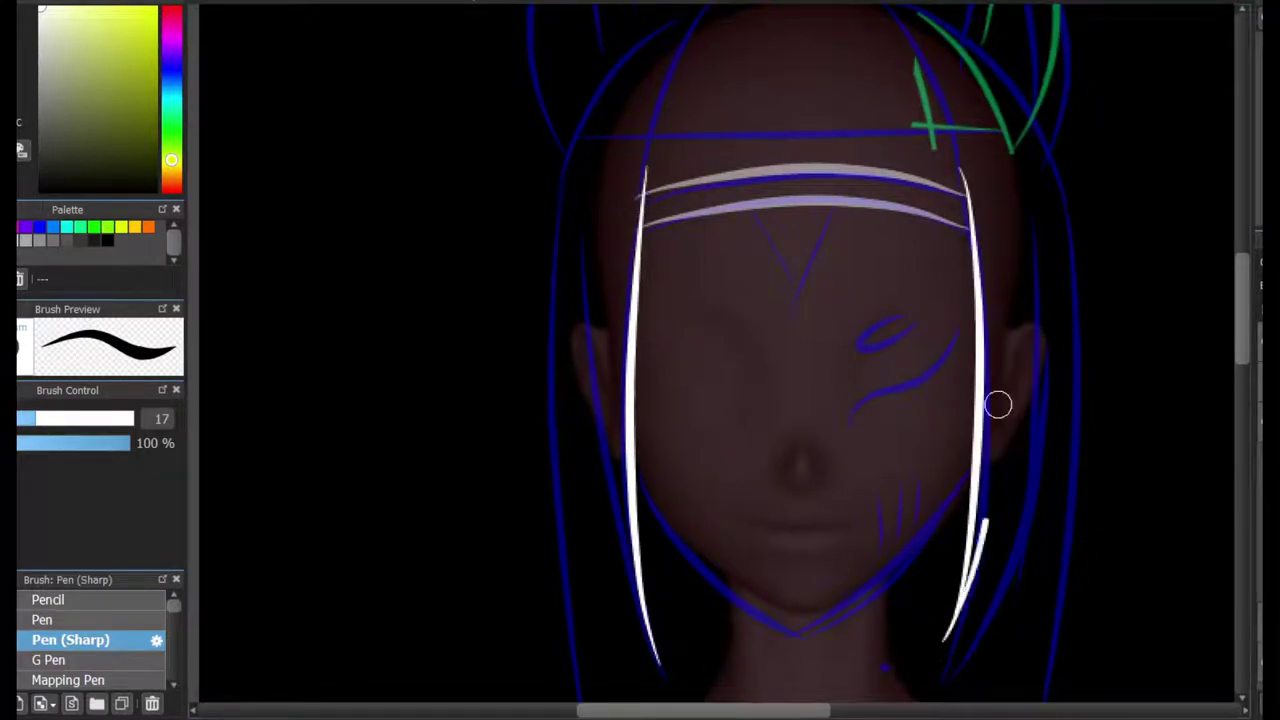
Draw the outer edges of both side locks tapering to meet the inner edges, redoing misplaced strokes.
left_click_drag(1018, 150, 935, 650)
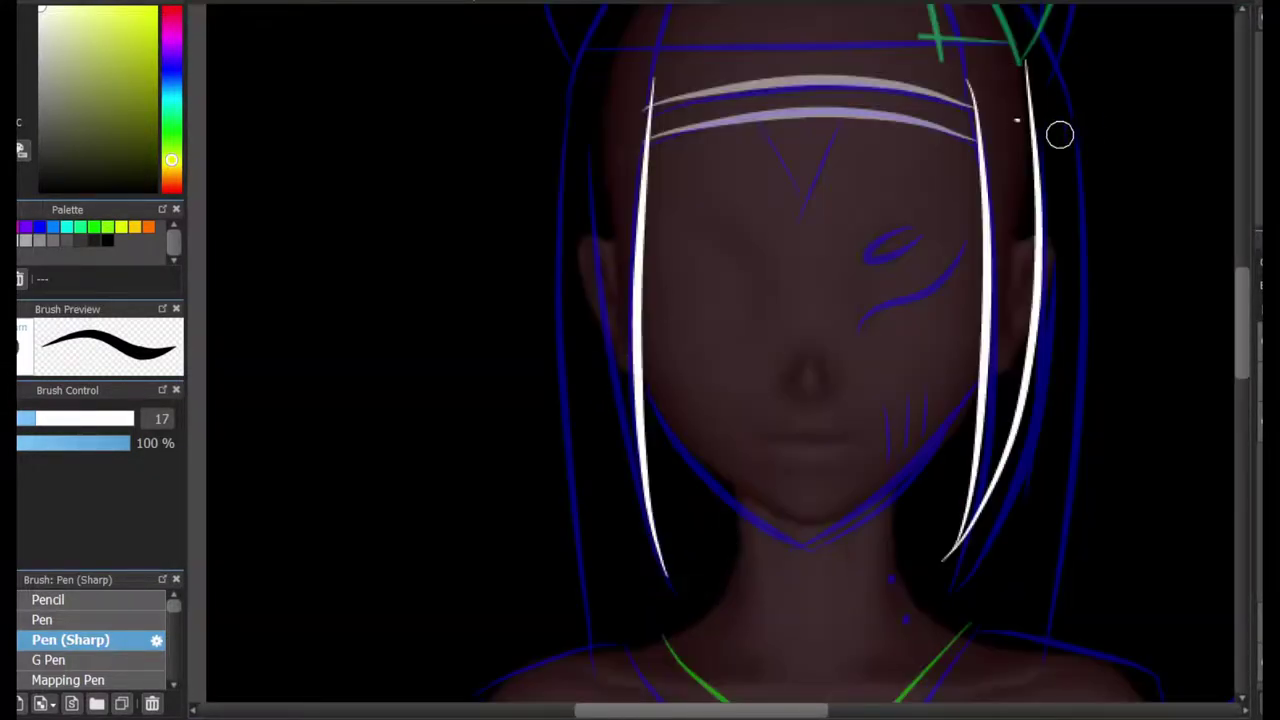
key("ctrl+z")
mouse_move(1030, 70)
left_mouse_down()
mouse_move(991, 517)
mouse_move(955, 550)
left_mouse_up()
mouse_move(603, 70)
left_mouse_down()
mouse_move(617, 443)
mouse_move(660, 577)
left_mouse_up()
key("ctrl+z")
scroll(650, 300, "down", 5)
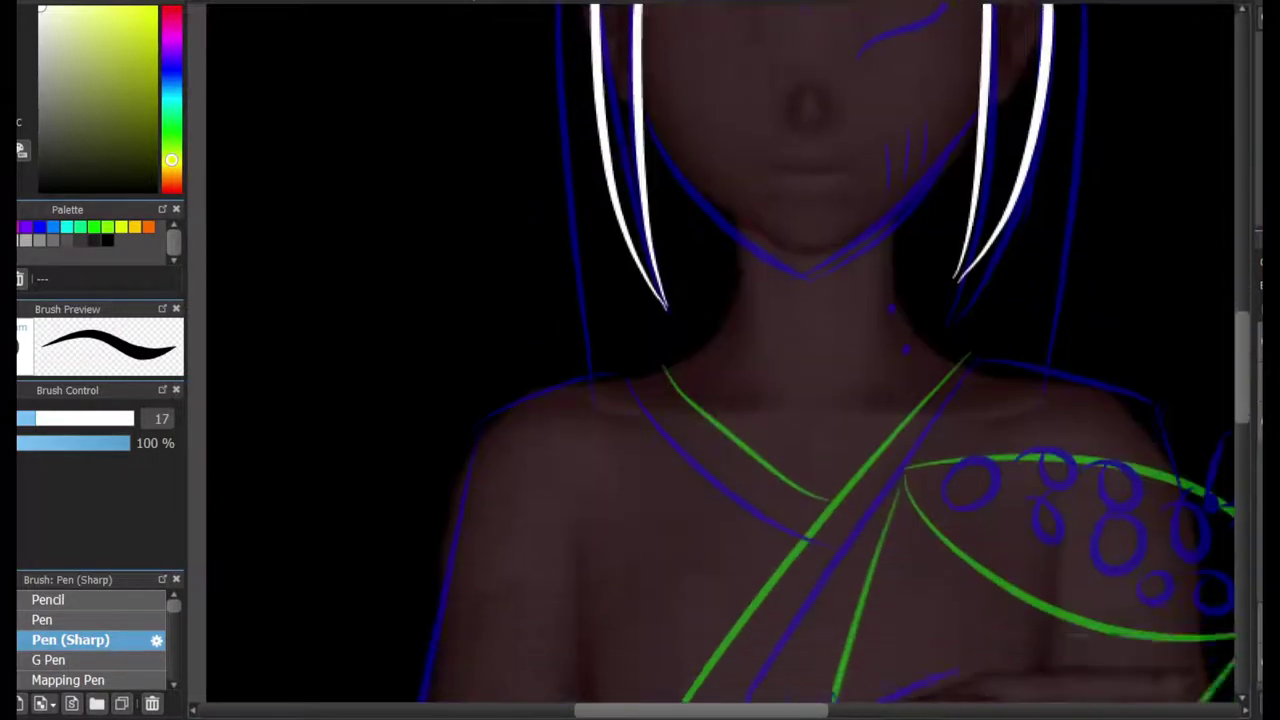
Draw the white V-shaped jawline between the two side locks, undoing the first attempt.
scroll(650, 263, "up", 3)
left_click_drag(645, 262, 795, 402)
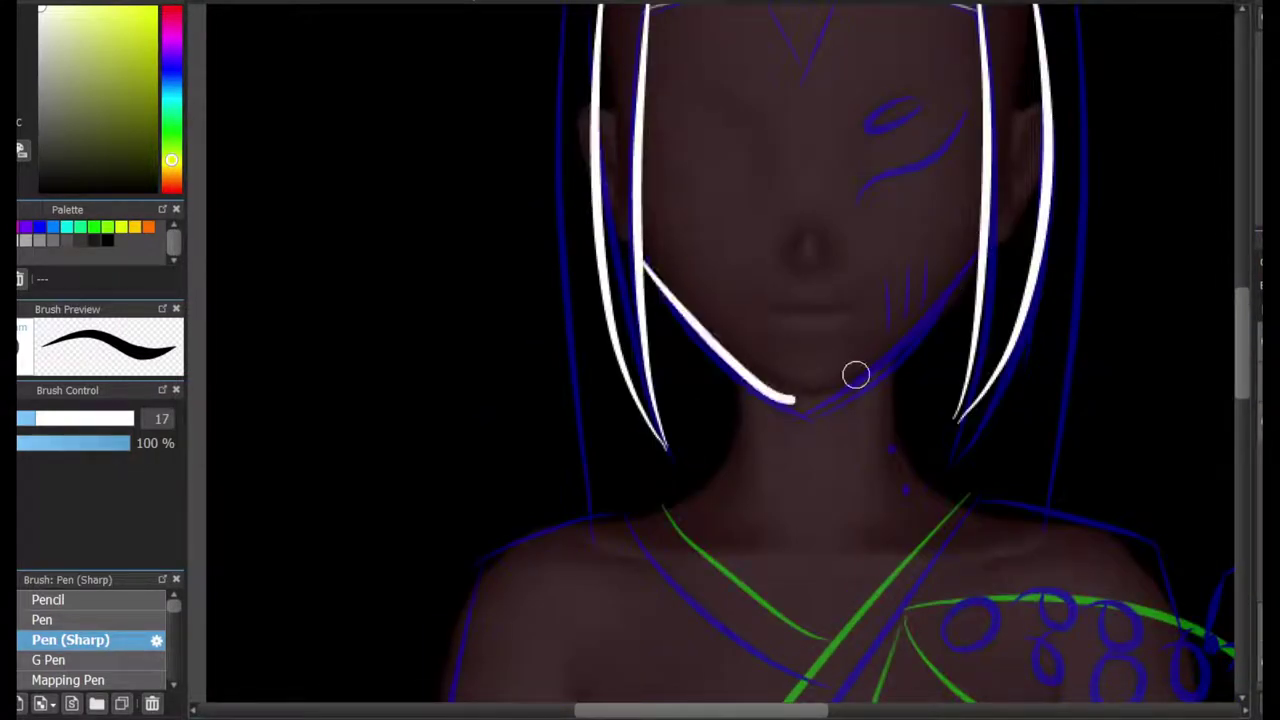
key("ctrl+z")
scroll(650, 350, "down", 3)
scroll(389, 204, "up", 3)
mouse_move(389, 204)
left_mouse_down()
mouse_move(580, 426)
mouse_move(874, 300)
mouse_move(960, 195)
left_mouse_up()
Erase the end of the upper headband line where it meets the side lock and return to the pen.
scroll(1205, 313, "up", 5)
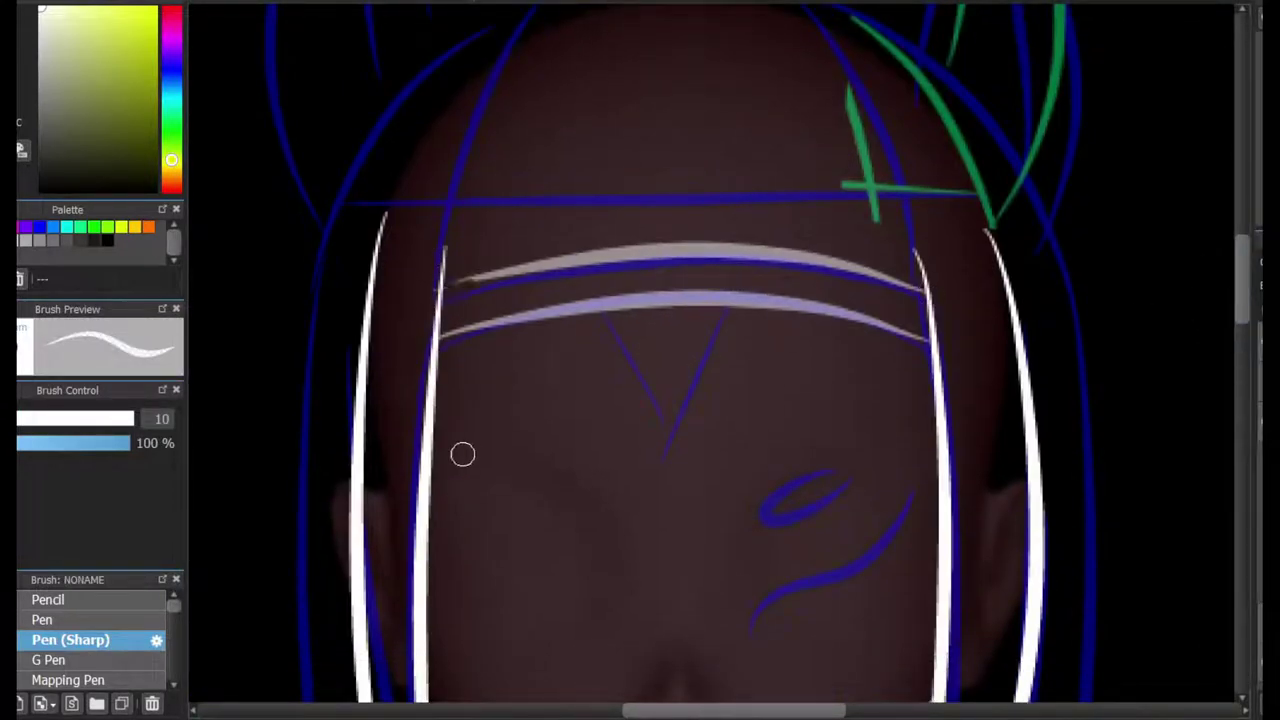
key("b")
scroll(1205, 313, "down", 5)
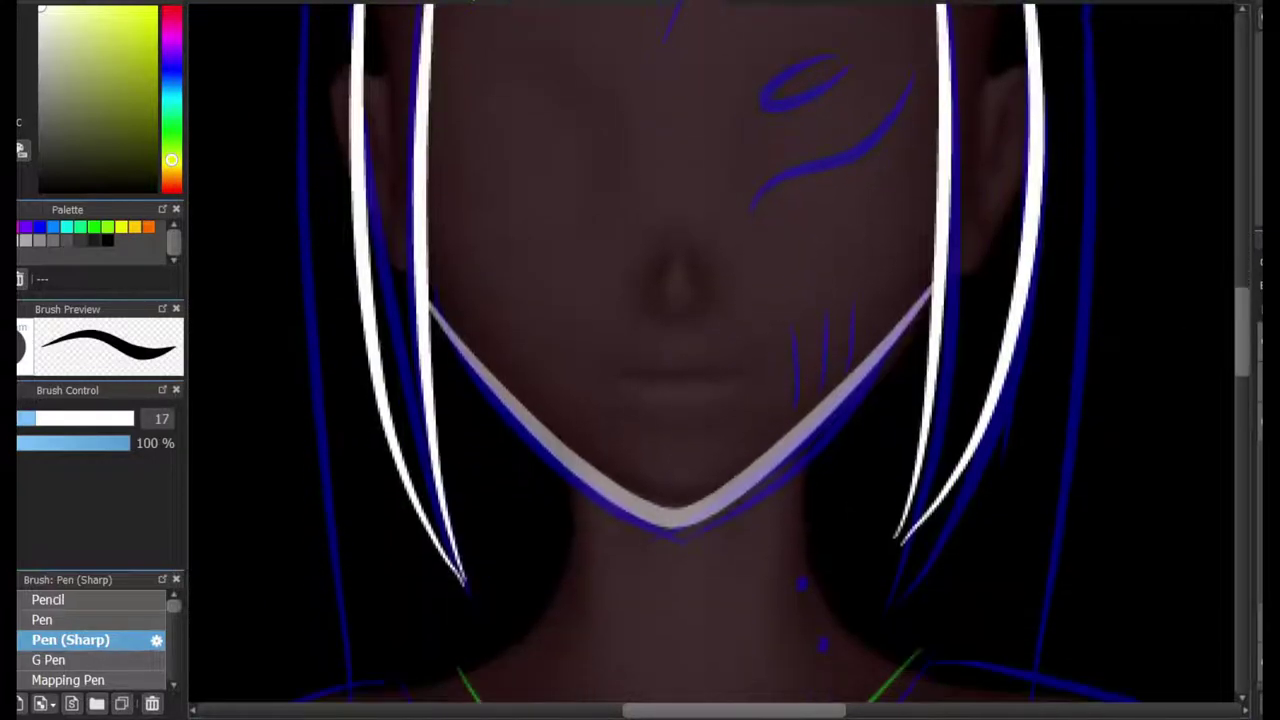
Draw the upper and lower curves of the bouquet wrapper's opening in white over the green guide.
scroll(1216, 317, "down", 3)
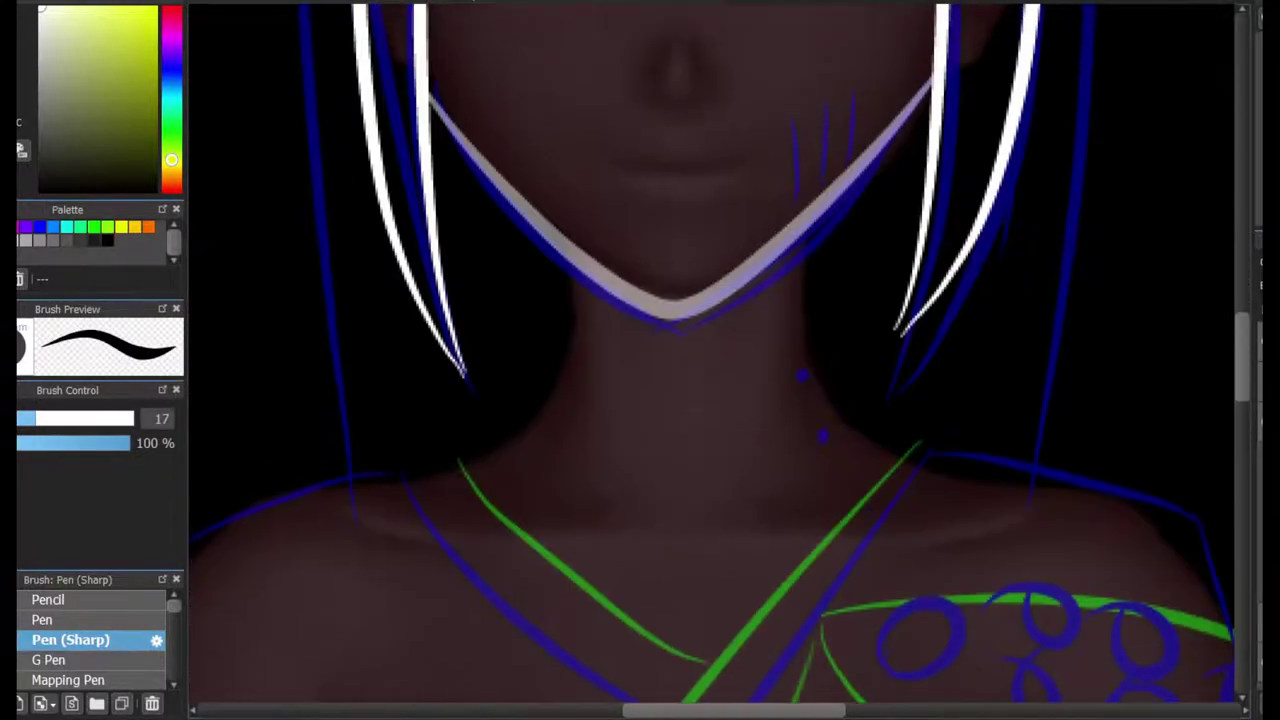
scroll(508, 280, "down", 4)
scroll(508, 280, "right", 4)
mouse_move(490, 255)
left_mouse_down()
mouse_move(817, 486)
mouse_move(1108, 503)
left_mouse_up()
left_click_drag(505, 244, 1072, 470)
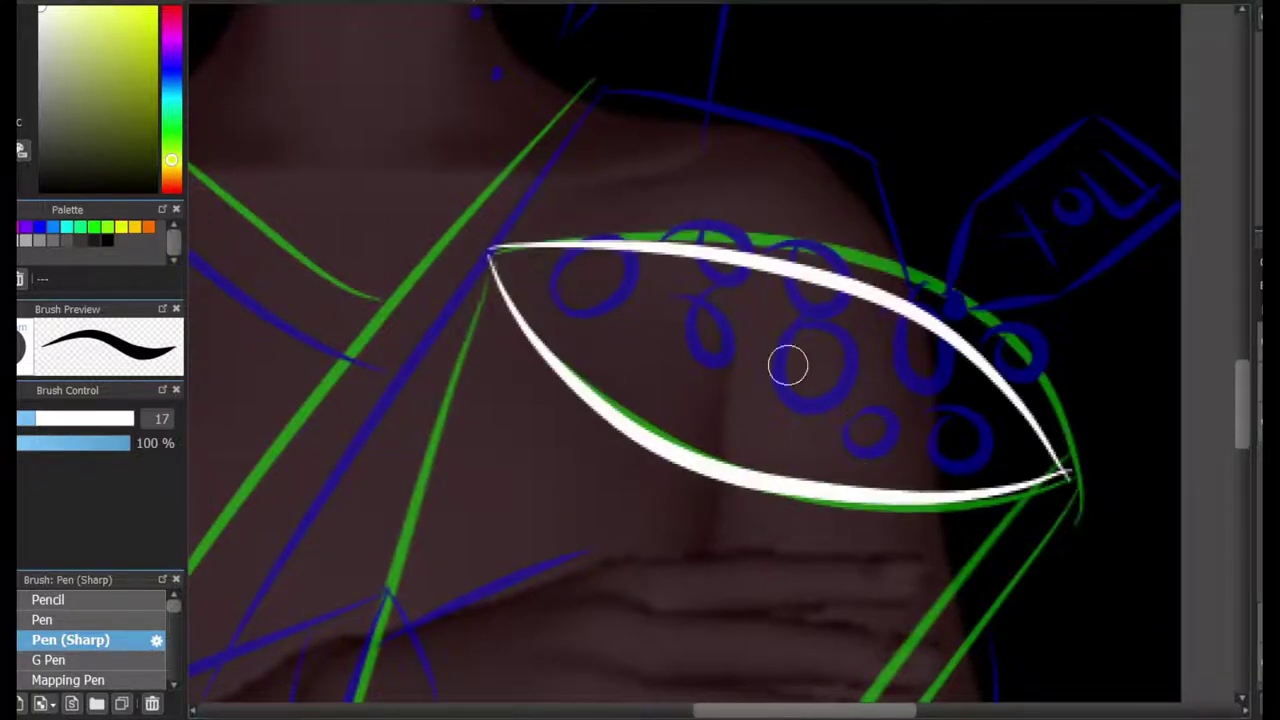
Draw the upper sleeve's cuff opening and the wrist's top and bottom contours in white, undoing misplaced strokes.
scroll(874, 531, "down", 6)
mouse_move(800, 178)
left_mouse_down()
mouse_move(730, 485)
mouse_move(733, 688)
left_mouse_up()
key("ctrl+z")
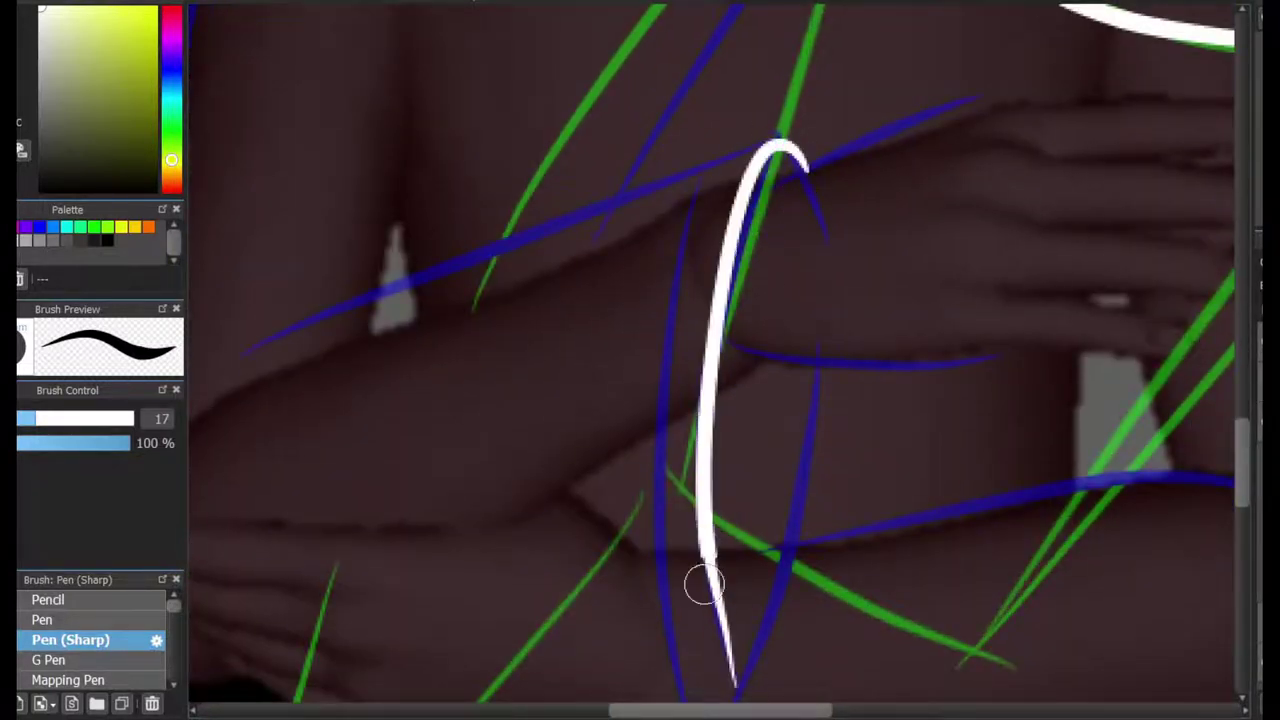
left_click_drag(752, 185, 975, 105)
left_click_drag(725, 350, 982, 352)
left_click_drag(820, 362, 722, 680)
left_click_drag(889, 641, 1134, 391)
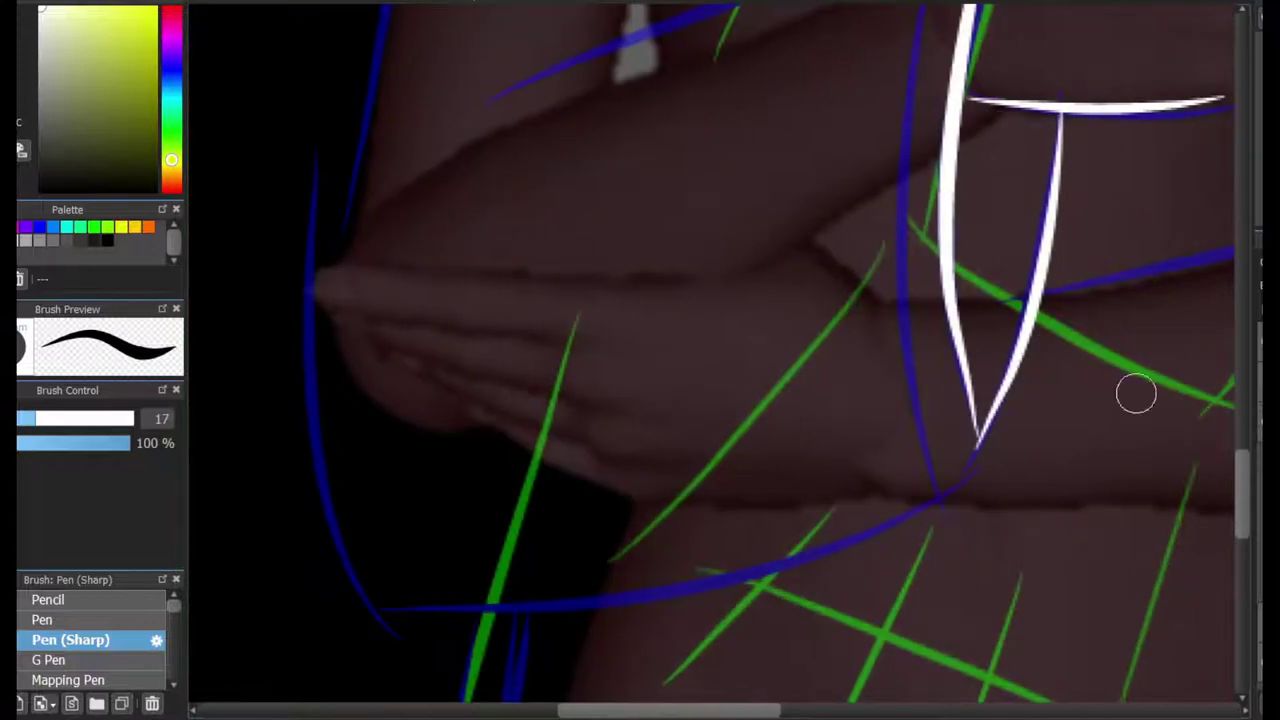
mouse_move(980, 451)
left_mouse_down()
mouse_move(743, 574)
mouse_move(168, 631)
left_mouse_up()
scroll(720, 360, "up", 5)
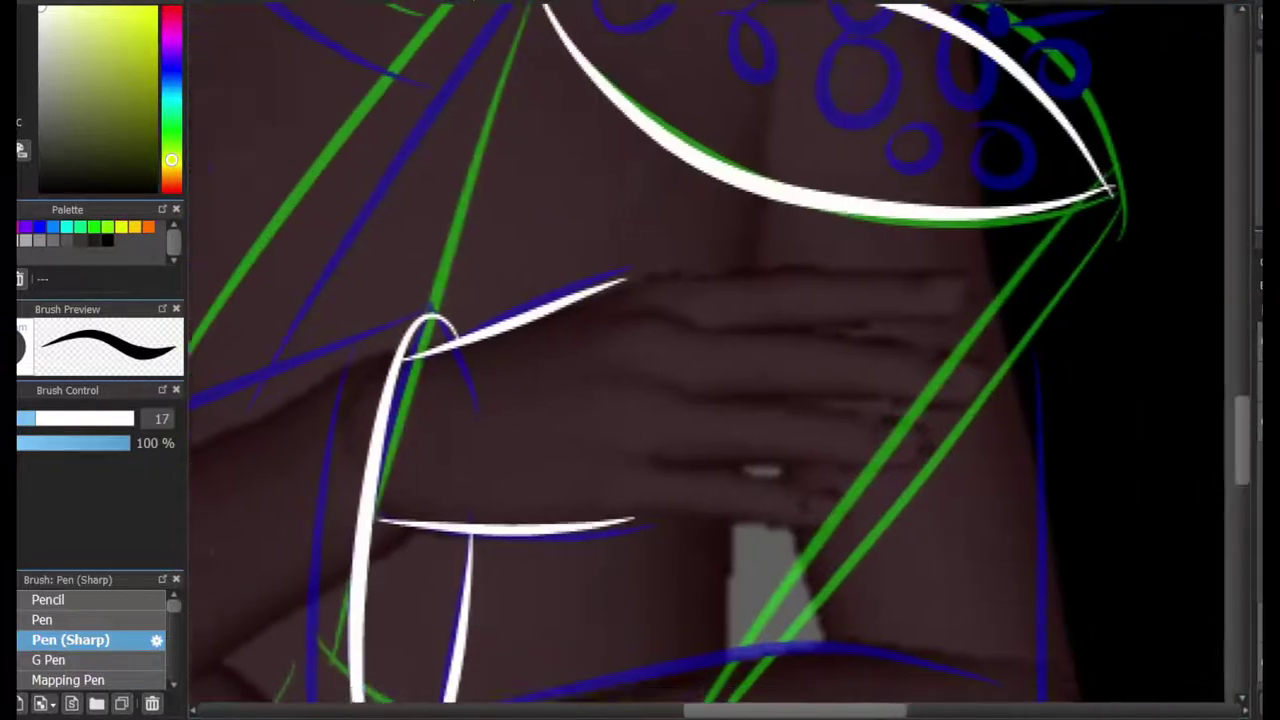
mouse_move(571, 243)
left_mouse_down()
mouse_move(1035, 230)
mouse_move(796, 236)
mouse_move(846, 231)
left_mouse_up()
key("ctrl+z")
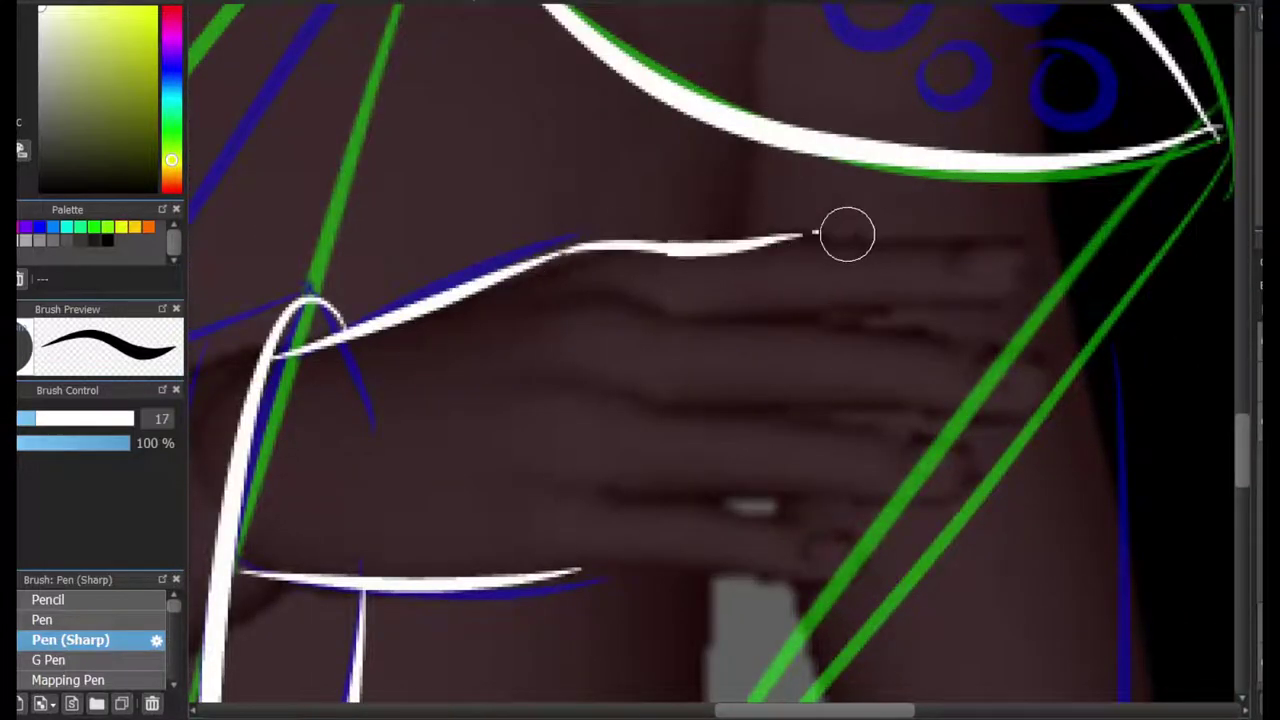
key("ctrl+z")
Reduce the brush size to 14.2 and outline the top of the hand and its uppermost finger.
key("bracketleft")
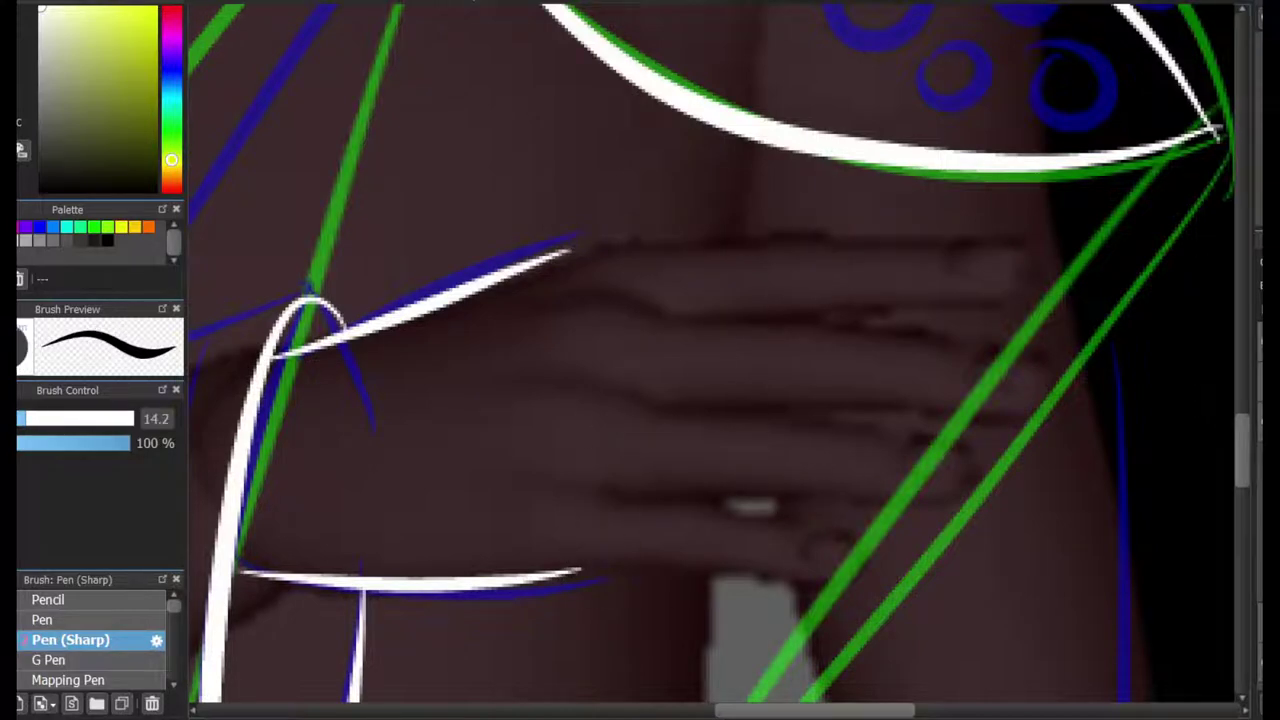
scroll(729, 444, "left", 1)
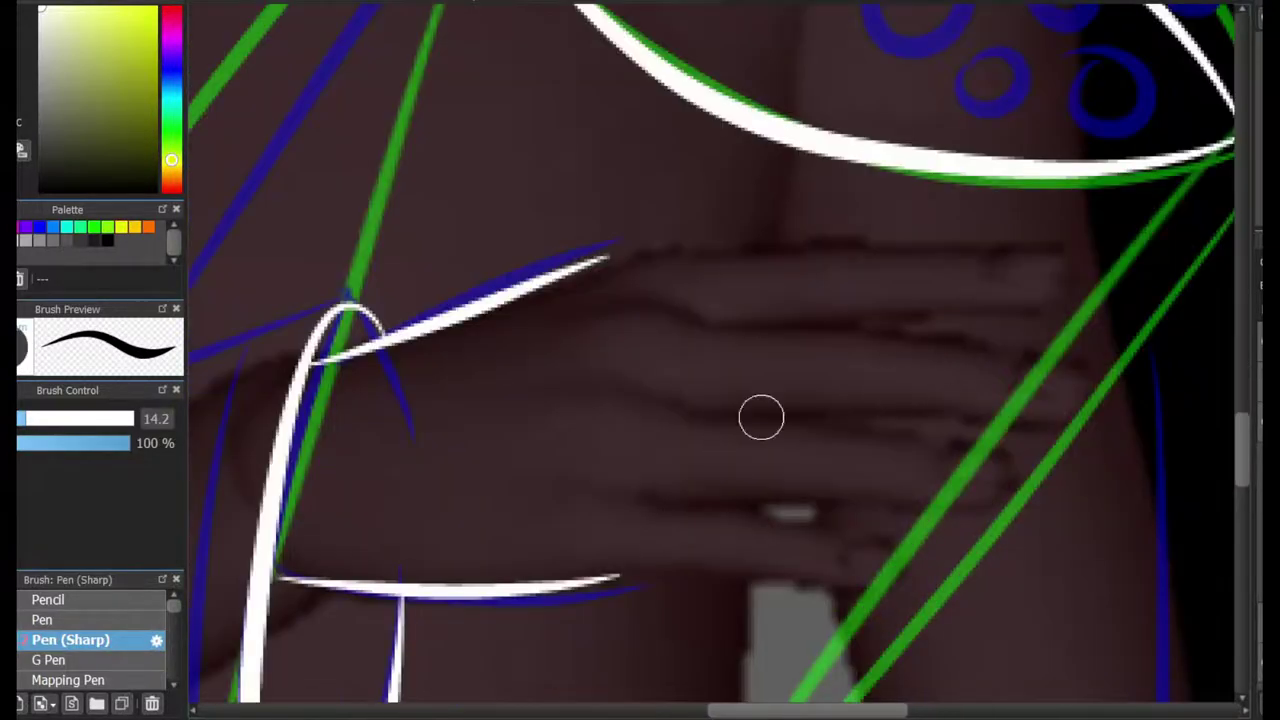
mouse_move(605, 261)
left_mouse_down()
mouse_move(1063, 274)
mouse_move(860, 300)
left_mouse_up()
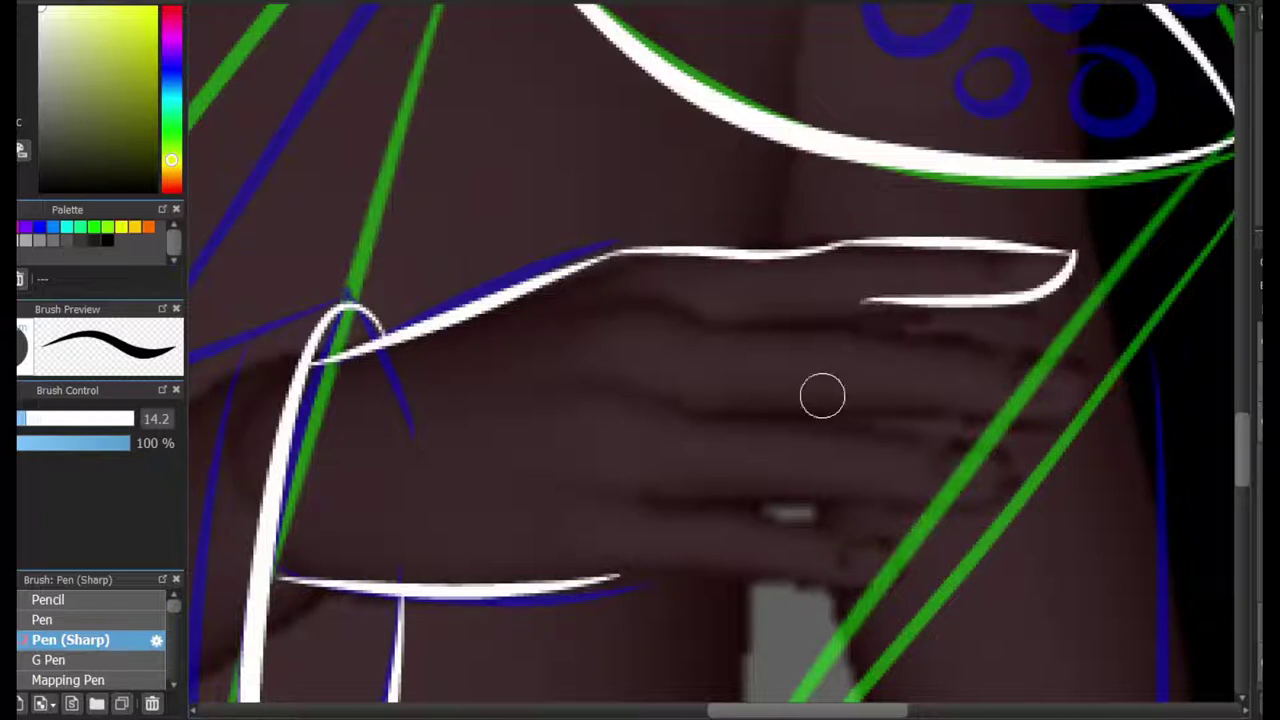
Outline the little finger and join its lower edge to the wrist line, undoing the first attempt.
left_click_drag(612, 570, 860, 590)
key("ctrl+z")
left_click_drag(740, 517, 734, 578)
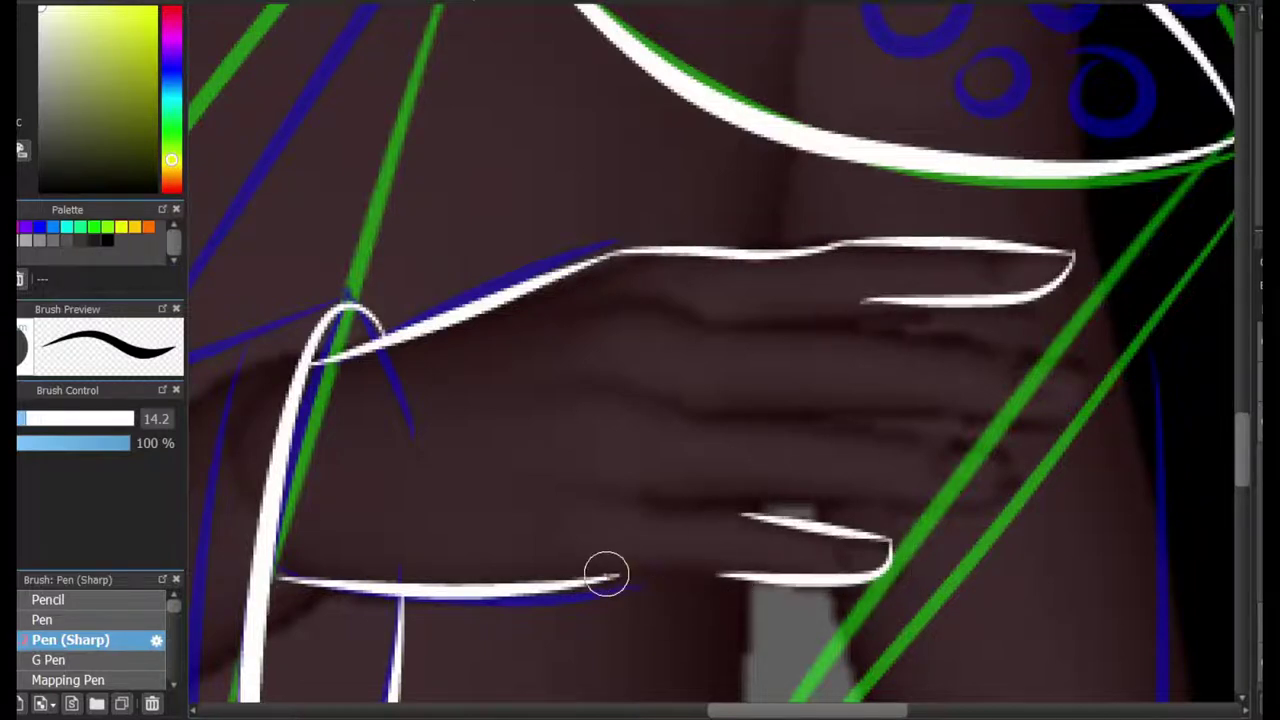
left_click_drag(607, 574, 735, 577)
Draw three short knuckle arcs on the back of the hand and extend the little finger's upper edge, redoing misplaced strokes.
mouse_move(580, 503)
left_mouse_down()
mouse_move(649, 528)
mouse_move(653, 498)
left_mouse_up()
key("ctrl+z")
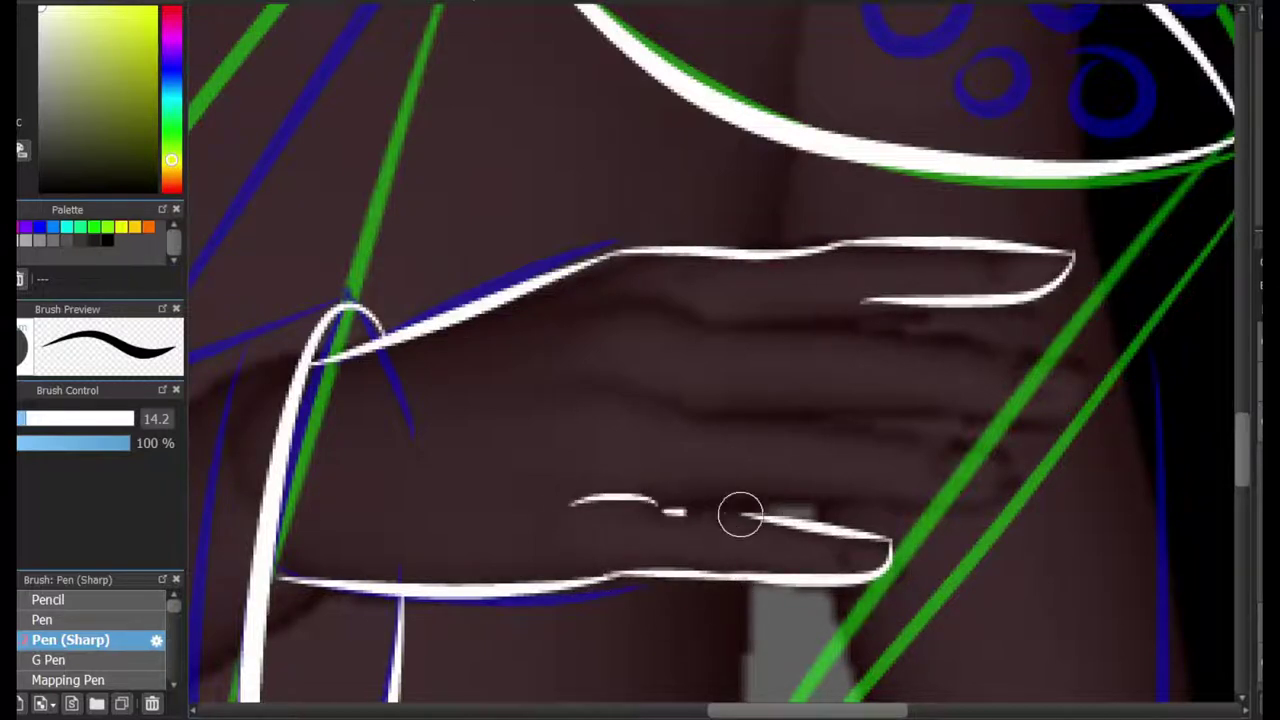
scroll(790, 390, "up", 1)
left_click_drag(425, 393, 600, 395)
key("ctrl+z")
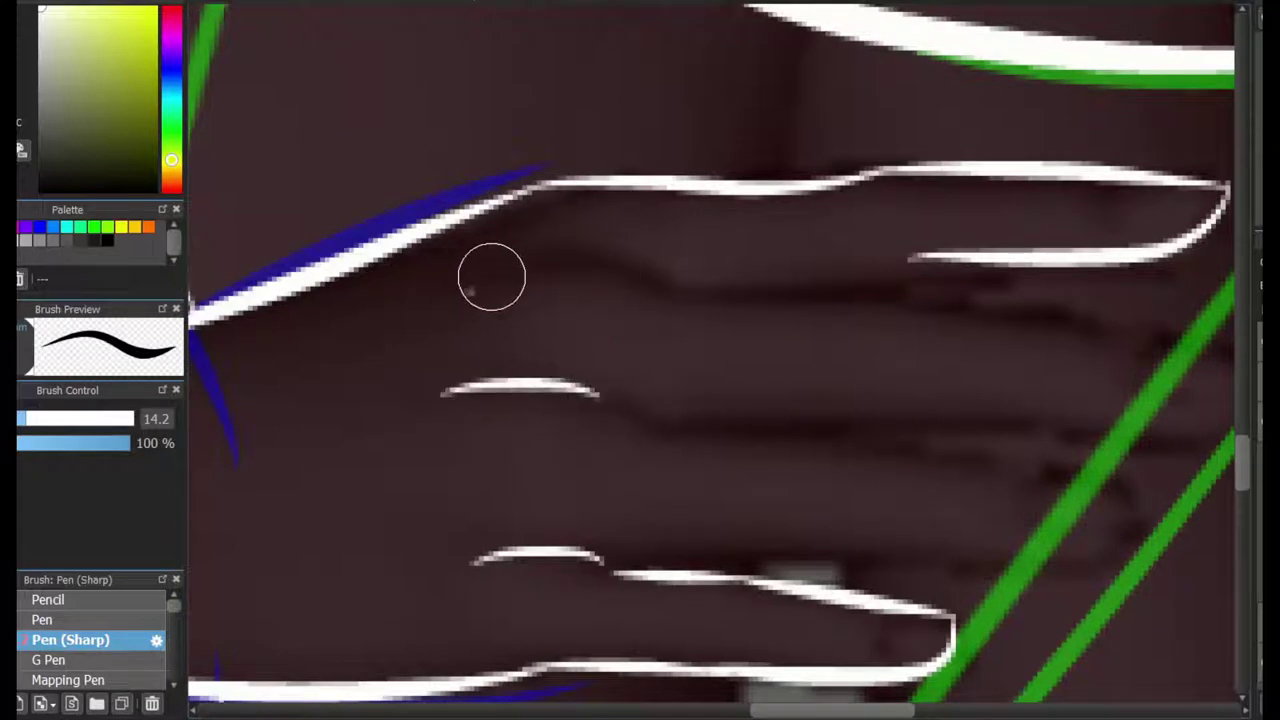
left_click_drag(468, 290, 645, 268)
scroll(645, 268, "right", 3)
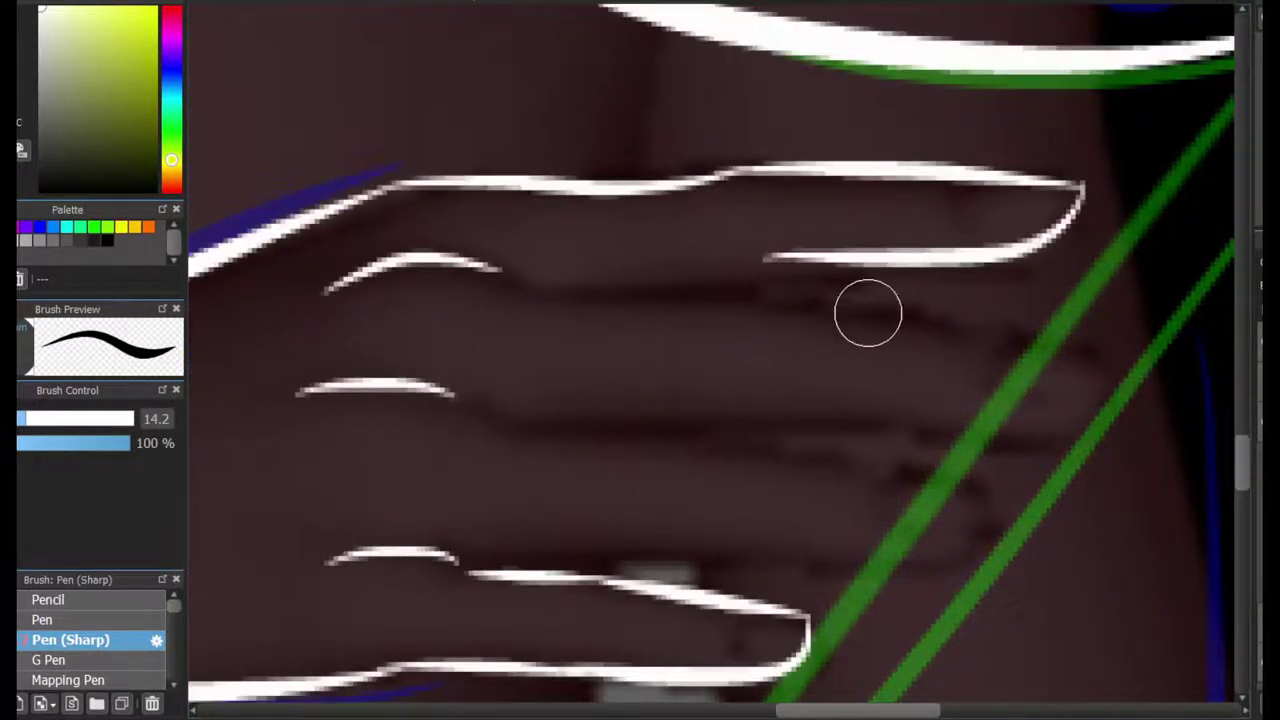
Outline the tips of the hand's two middle fingers with upper and lower strokes, undoing the first attempt.
left_click_drag(868, 313, 1120, 372)
key("ctrl+z")
left_click_drag(834, 420, 1114, 380)
left_click_drag(845, 318, 1114, 380)
left_click_drag(745, 560, 1015, 515)
left_click_drag(763, 457, 865, 470)
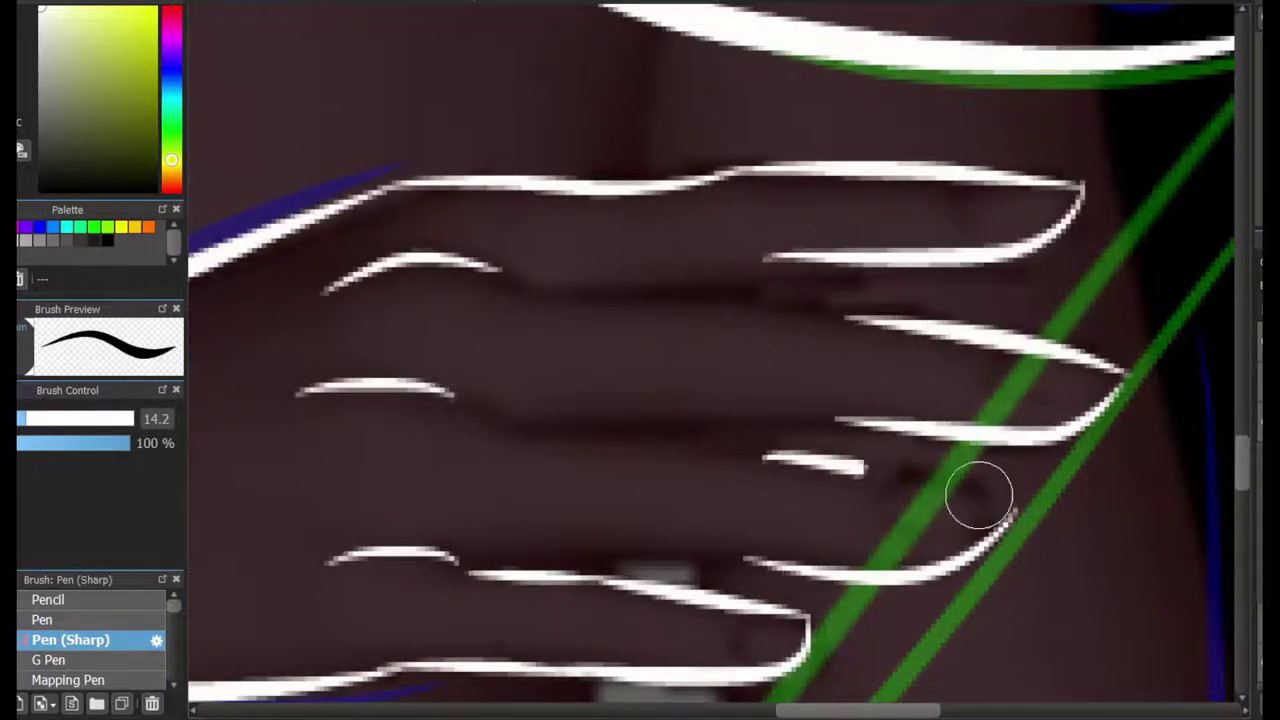
left_click_drag(978, 495, 1018, 505)
Extend the finger contours back toward the knuckles so that neighbouring fingers meet in narrow V shapes.
mouse_move(530, 285)
left_mouse_down()
mouse_move(783, 300)
mouse_move(791, 263)
left_mouse_up()
key("ctrl+z")
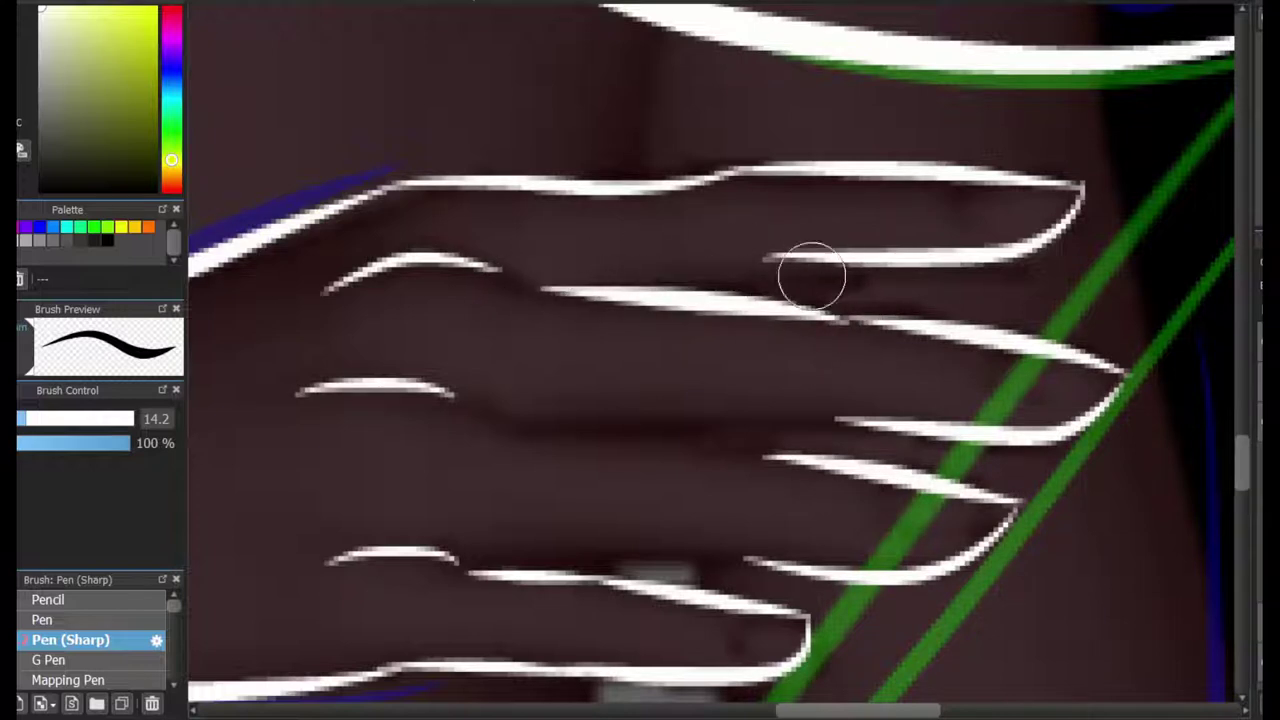
left_click_drag(652, 285, 800, 263)
left_click_drag(488, 425, 850, 432)
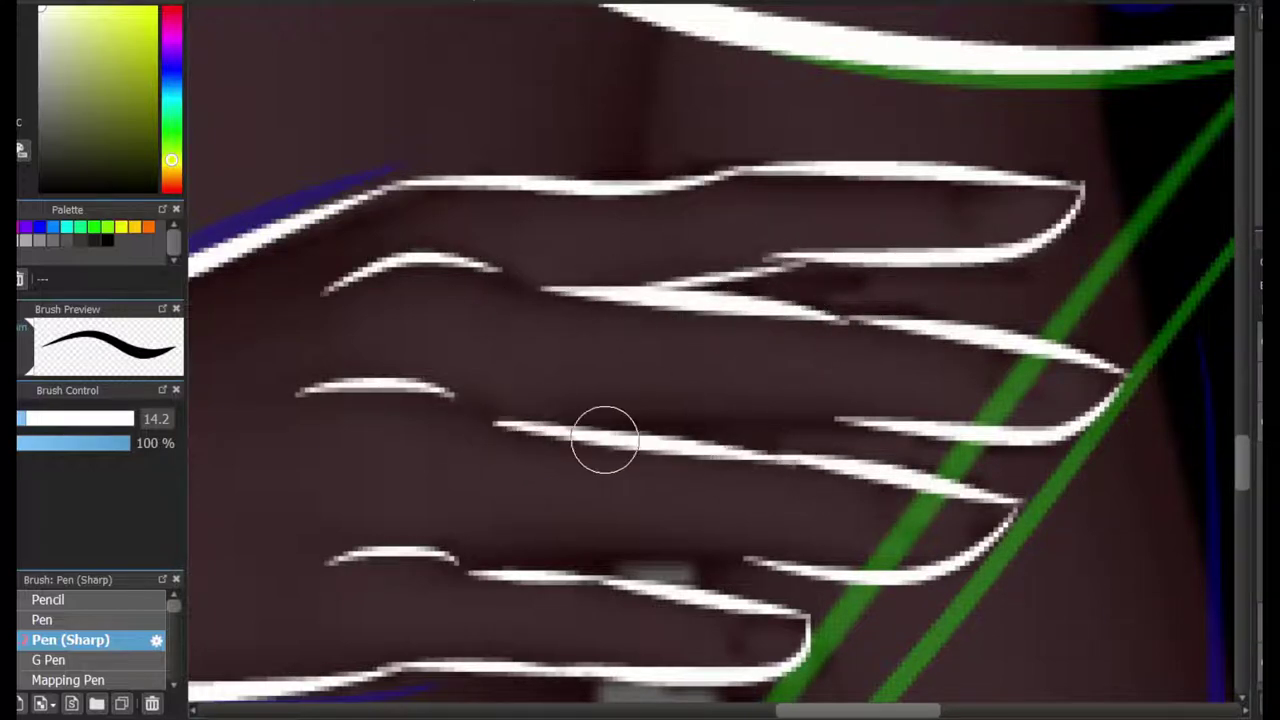
scroll(666, 423, "down", 3)
left_click_drag(466, 430, 727, 432)
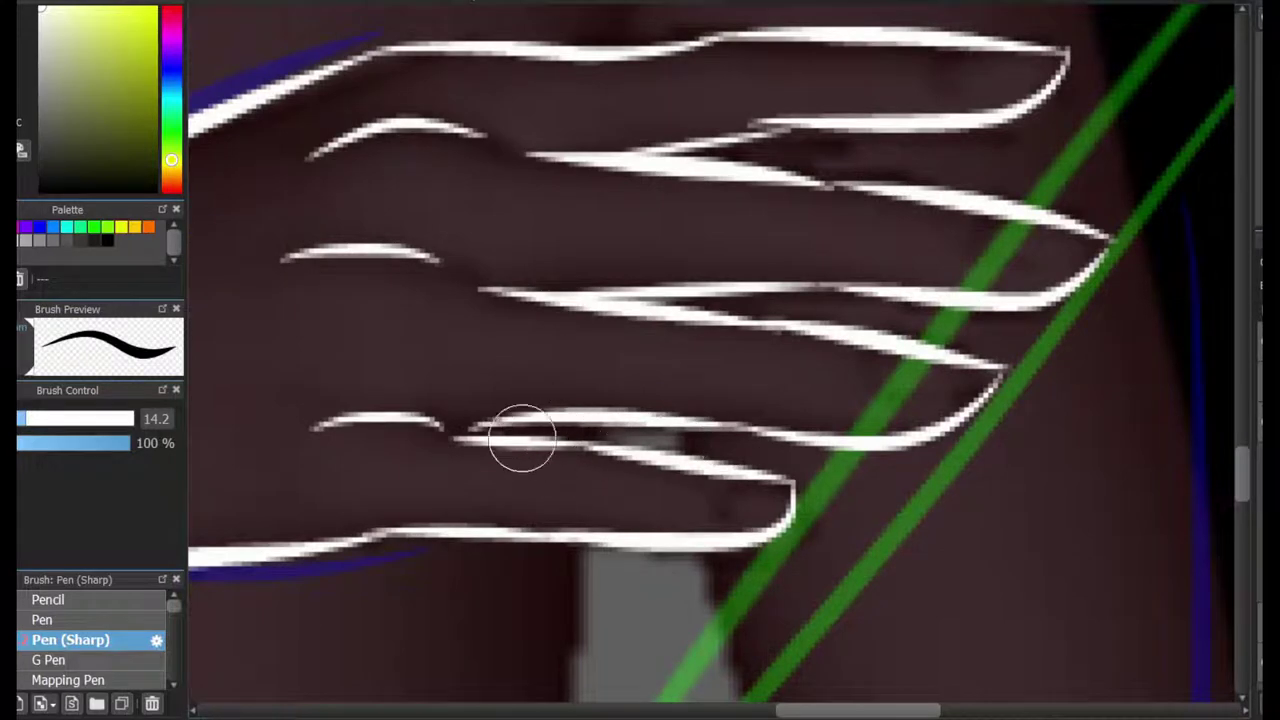
Remove the lowest knuckle arc and redraw it farther back on the hand.
key("ctrl+z")
left_click_drag(440, 424, 413, 416)
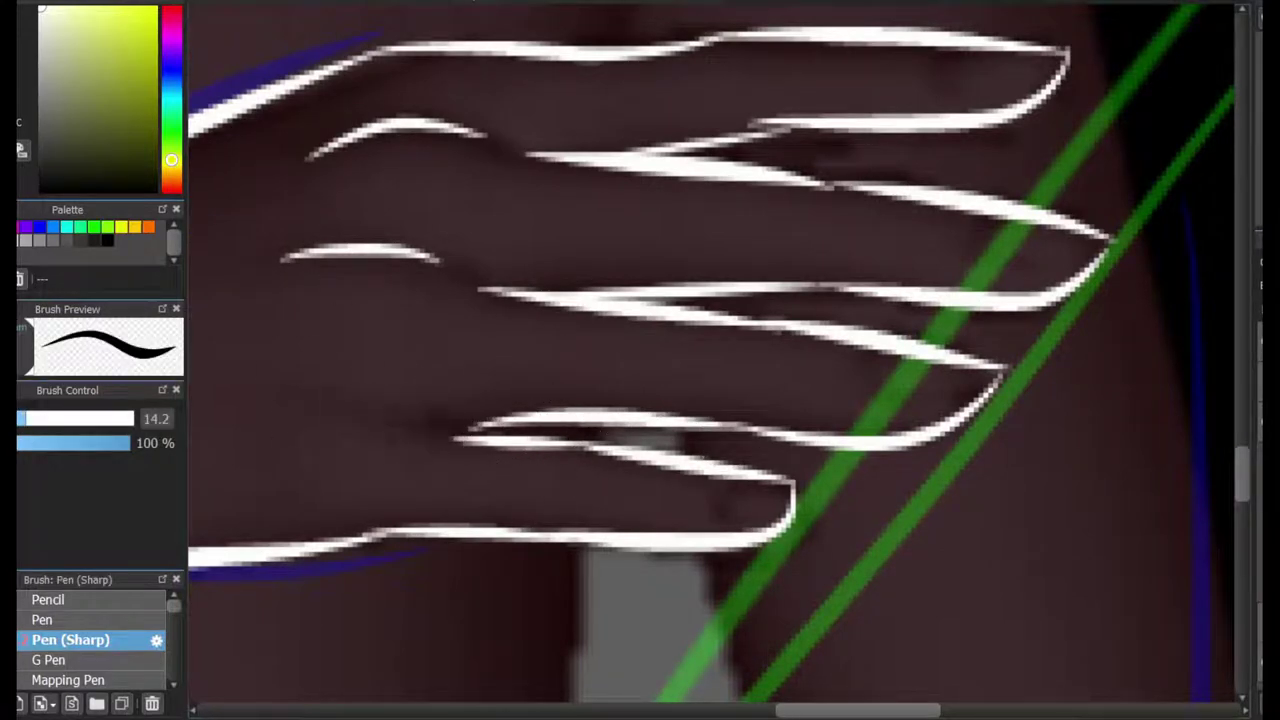
left_click_drag(292, 420, 405, 398)
Draw the crown outline above the forehead band, joining its sides to the long face lines and undoing misplaced strokes.
scroll(480, 410, "down", 5)
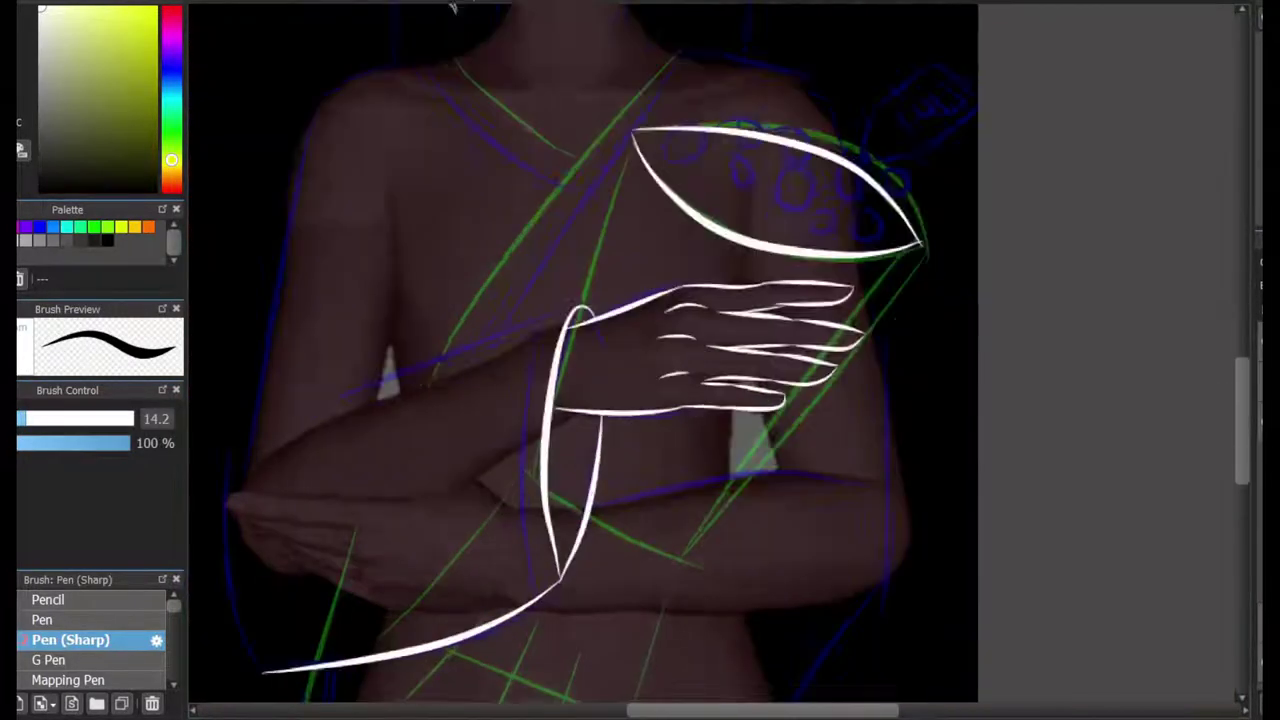
scroll(397, 194, "up", 5)
scroll(397, 194, "down", 3)
scroll(369, 224, "up", 5)
scroll(550, 163, "up", 3)
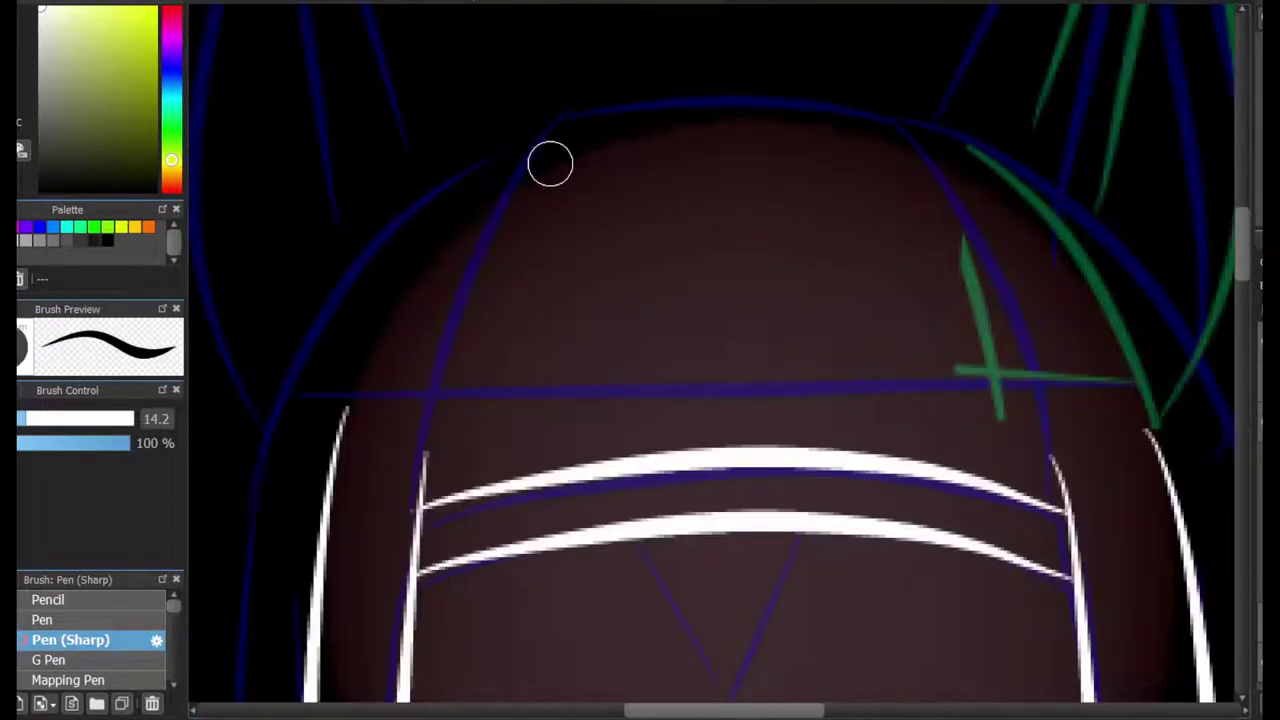
mouse_move(425, 500)
left_mouse_down()
mouse_move(1014, 429)
mouse_move(908, 129)
mouse_move(1060, 488)
left_mouse_up()
key("ctrl+z")
key("ctrl+z")
left_click_drag(910, 118, 1065, 495)
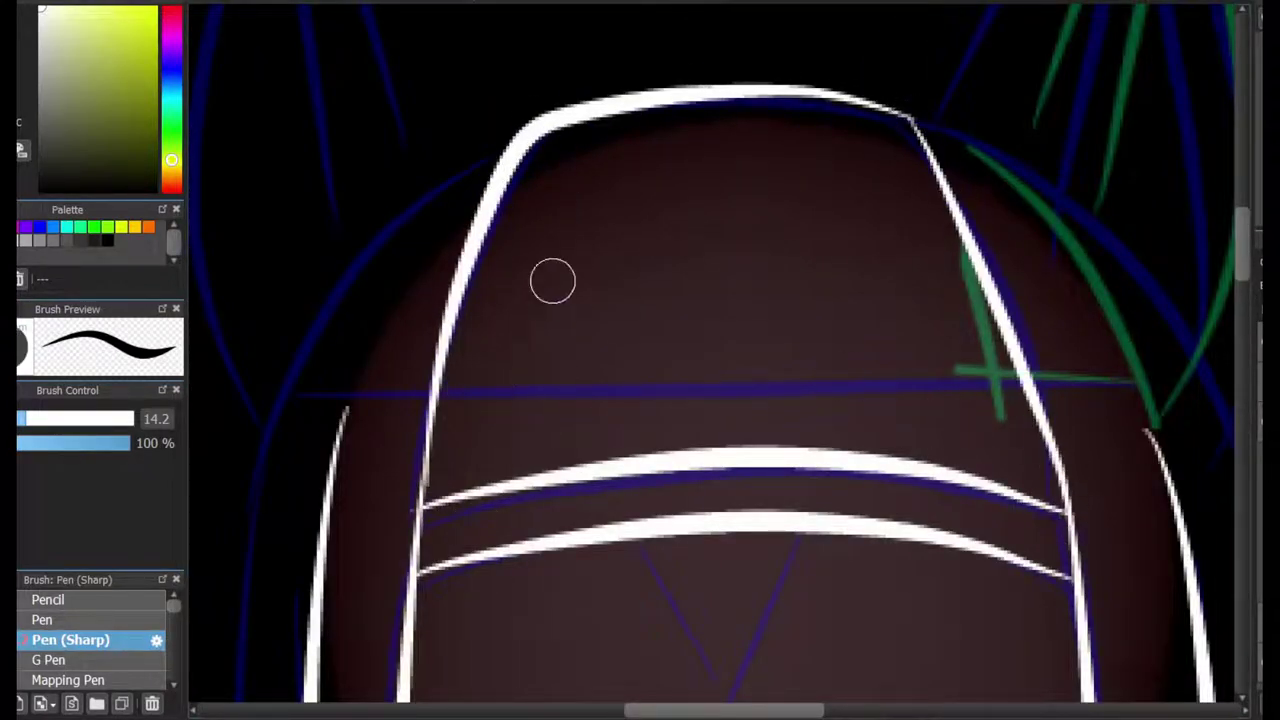
Add two vertical lines inside the crown and draw the outer head curve from its right corner downward.
left_click_drag(590, 190, 565, 505)
left_click_drag(800, 35, 818, 340)
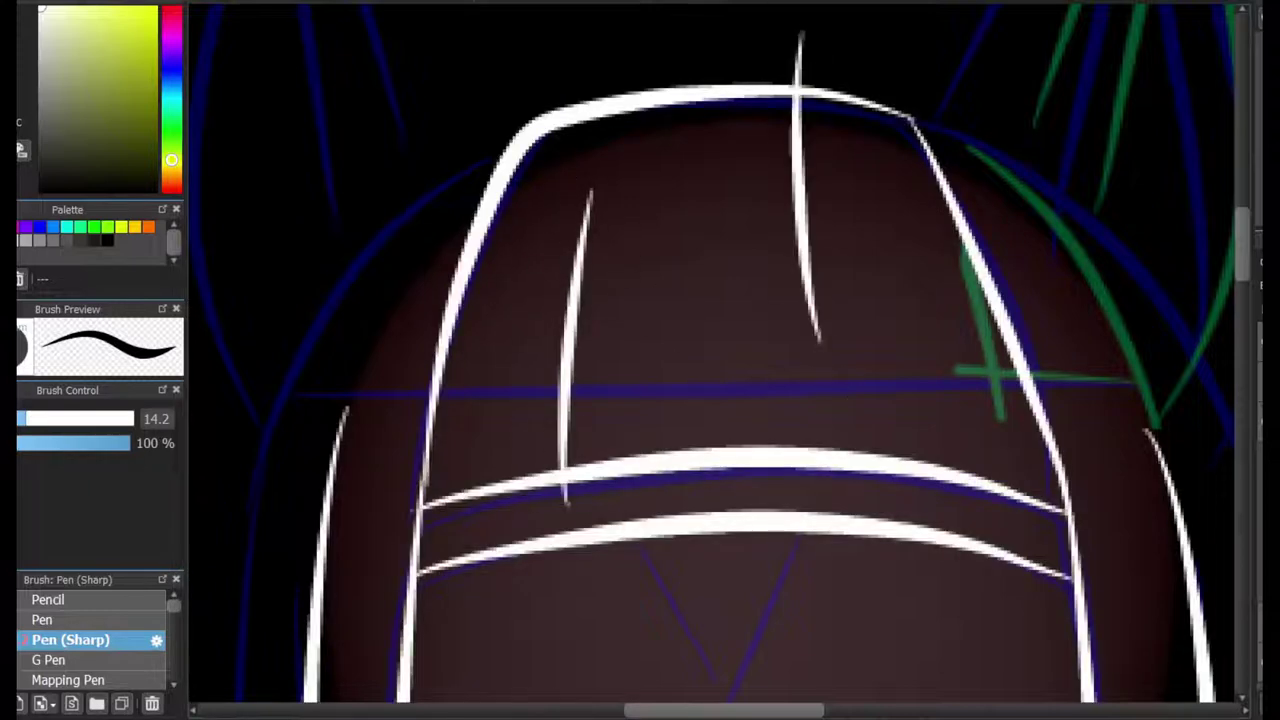
scroll(587, 485, "down", 4)
scroll(587, 485, "right", 4)
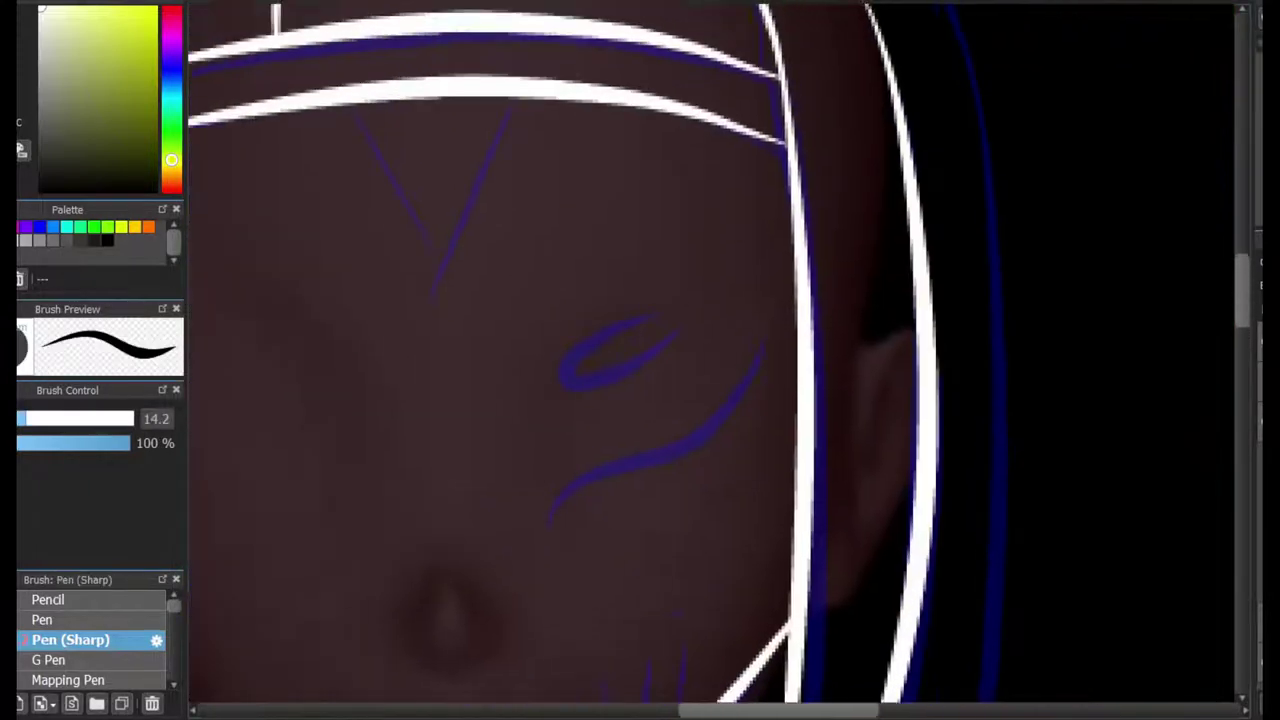
scroll(687, 319, "up", 4)
key("ctrl+z")
left_click_drag(470, 150, 812, 545)
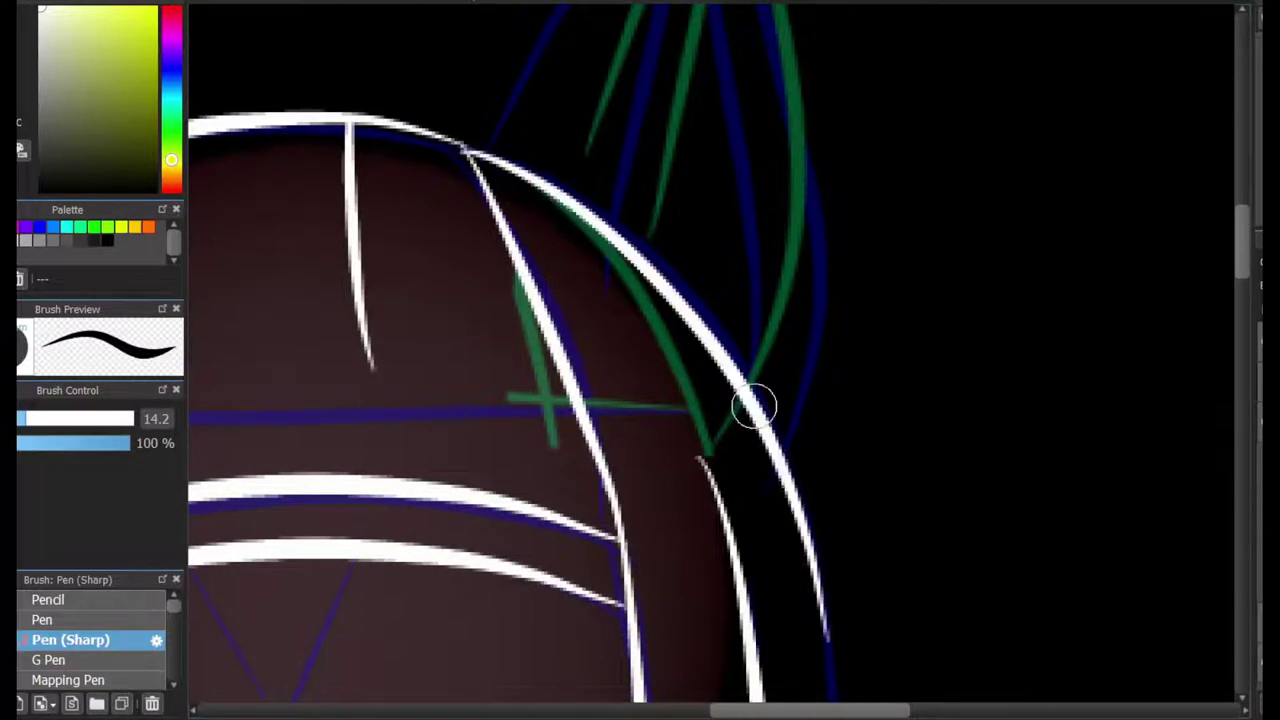
Draw the upper sleeve's top contour toward the elbow and a curved band line parallel to its cuff.
scroll(699, 148, "down", 3)
scroll(699, 148, "down", 2)
scroll(632, 327, "down", 10)
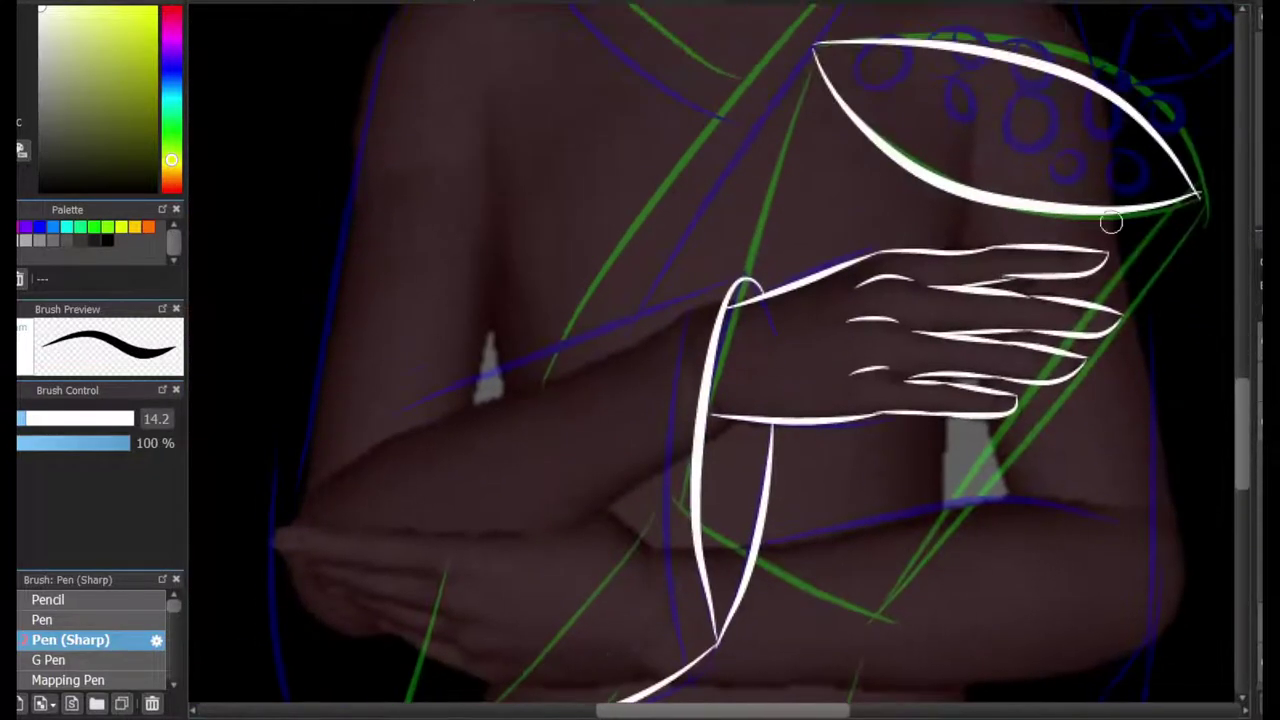
scroll(818, 288, "up", 3)
left_click_drag(818, 288, 329, 443)
scroll(651, 374, "down", 2)
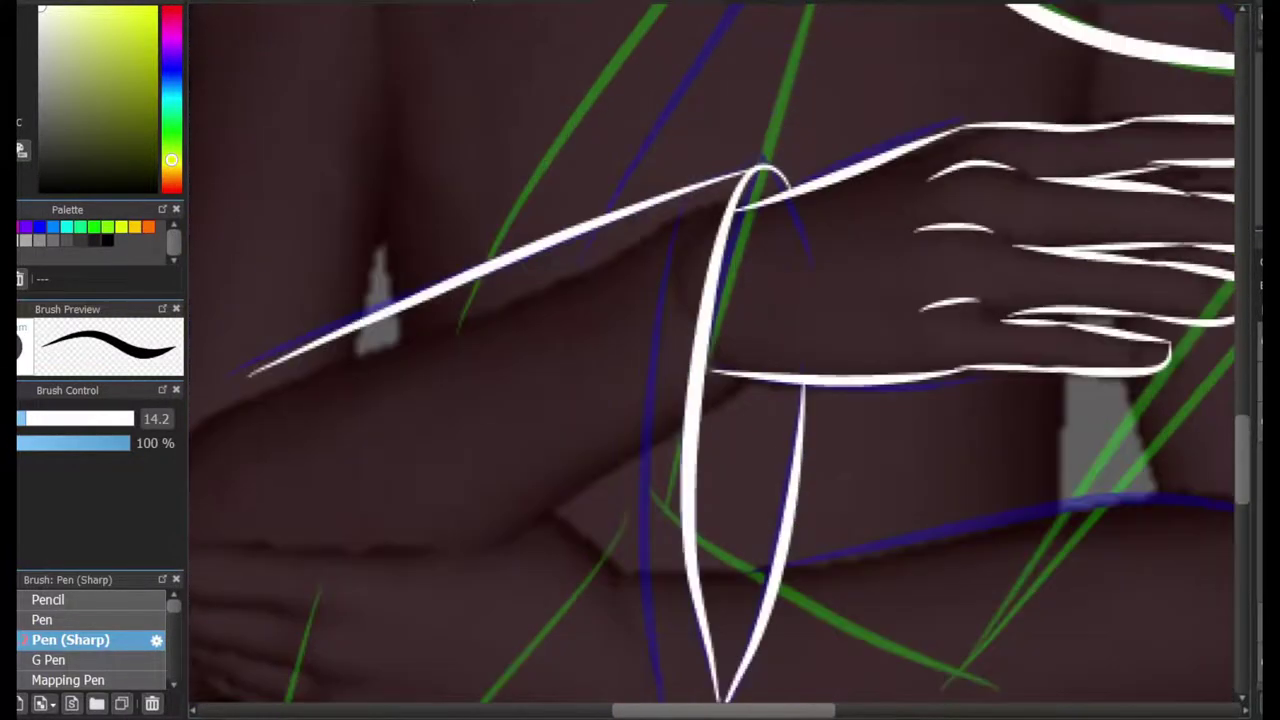
key("ctrl+z")
scroll(697, 300, "down", 2)
left_click_drag(280, 283, 790, 75)
left_click_drag(697, 97, 680, 657)
scroll(680, 657, "down", 3)
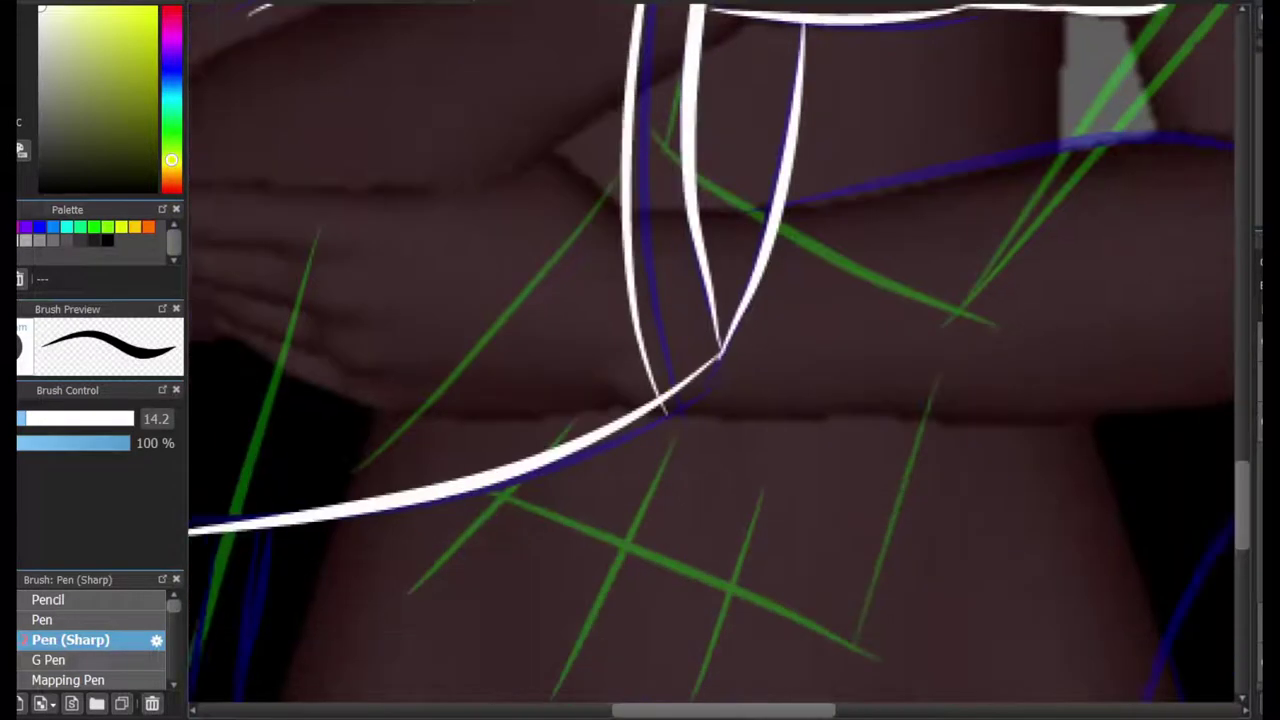
scroll(651, 391, "right", 1)
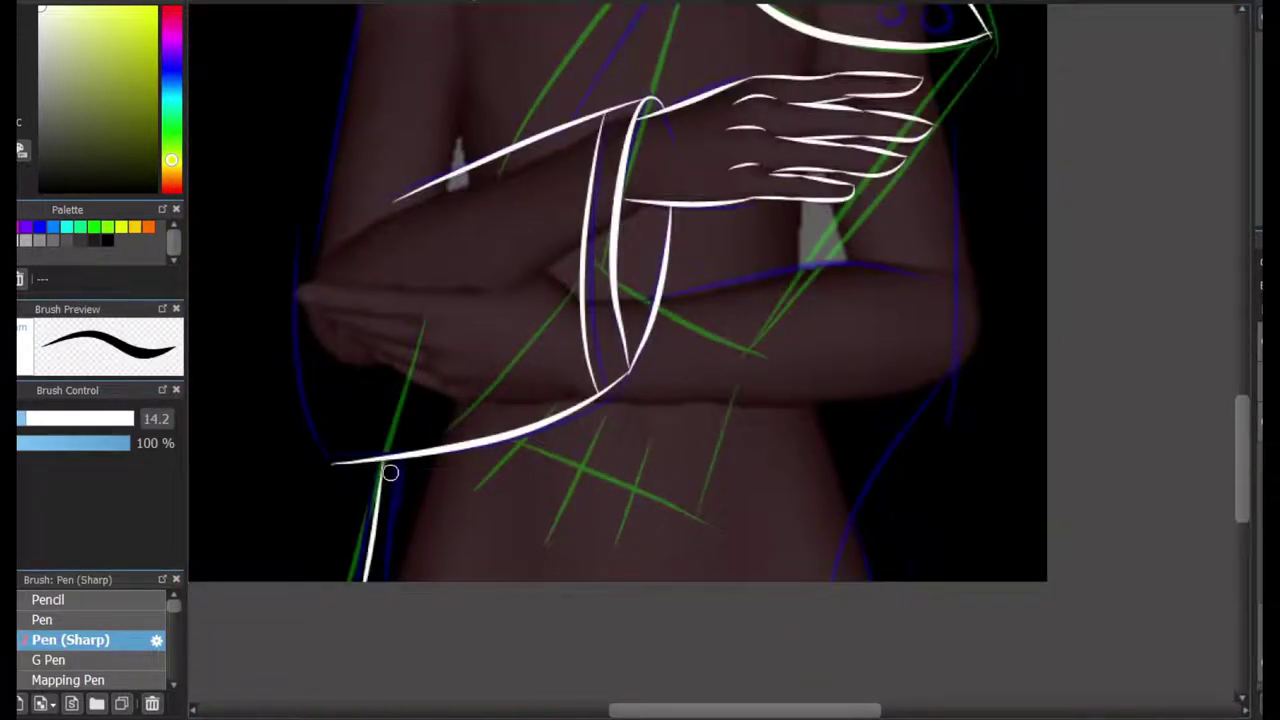
Place a faint mirrored copy of the cuff below the upper sleeve as a guide, and clear the selection.
key("ctrl+minus")
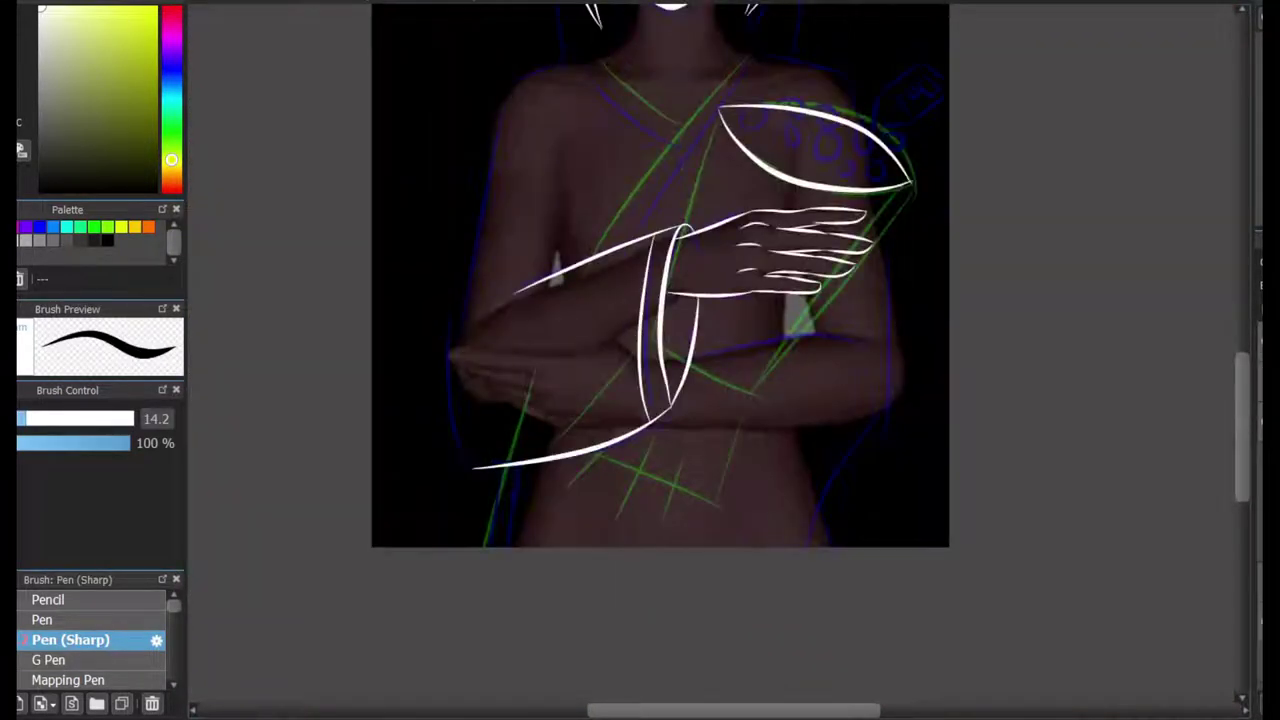
key("ctrl+t")
key("ctrl+plus")
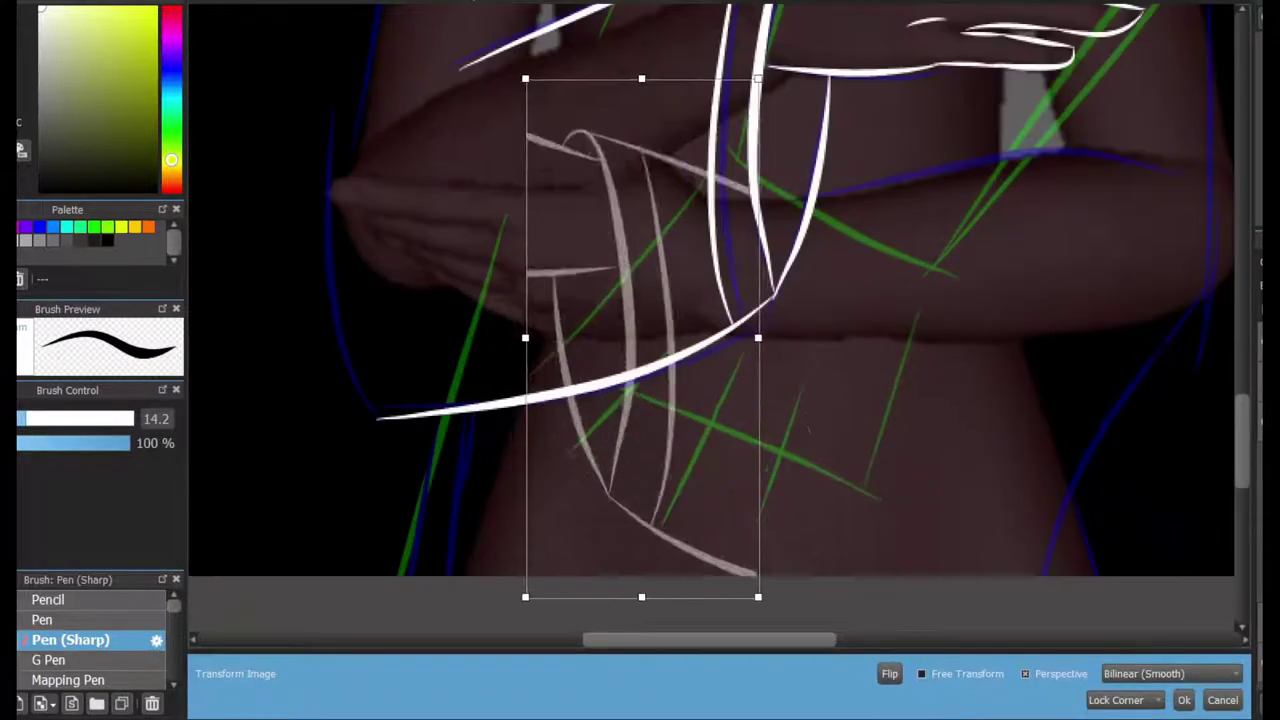
left_click_drag(780, 600, 880, 620)
key("Return")
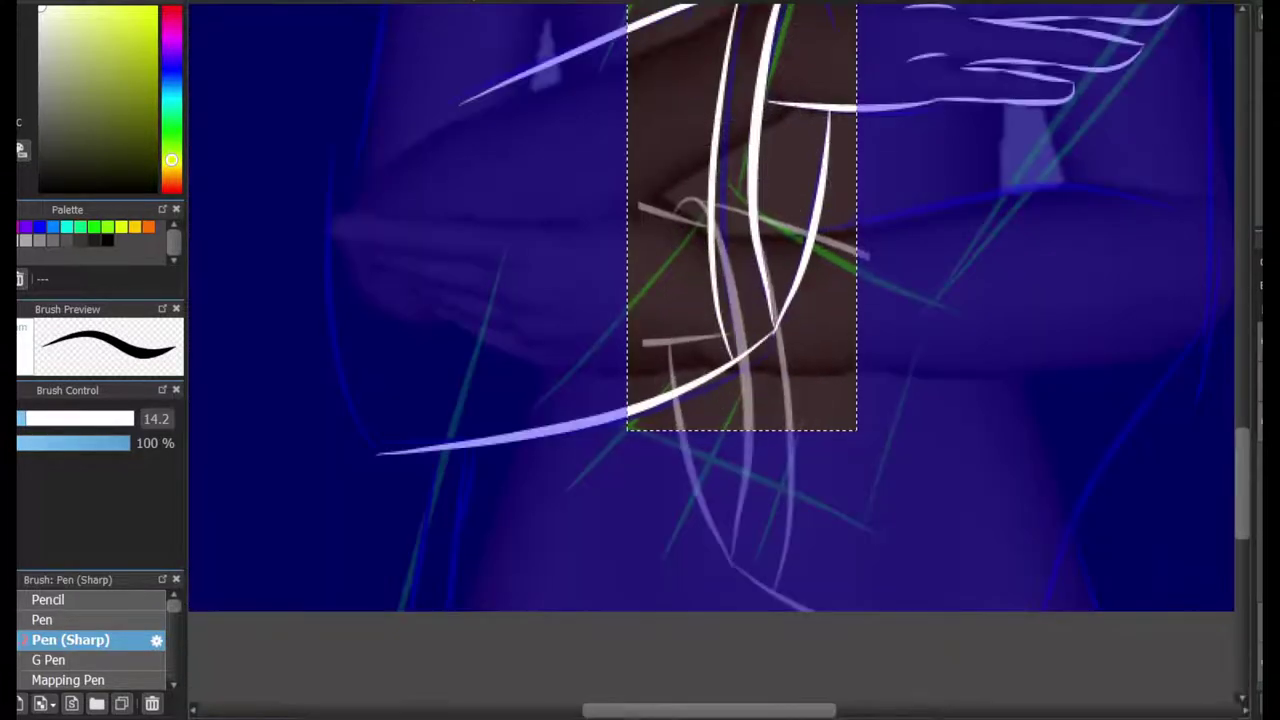
key("ctrl+d")
key("ctrl+minus")
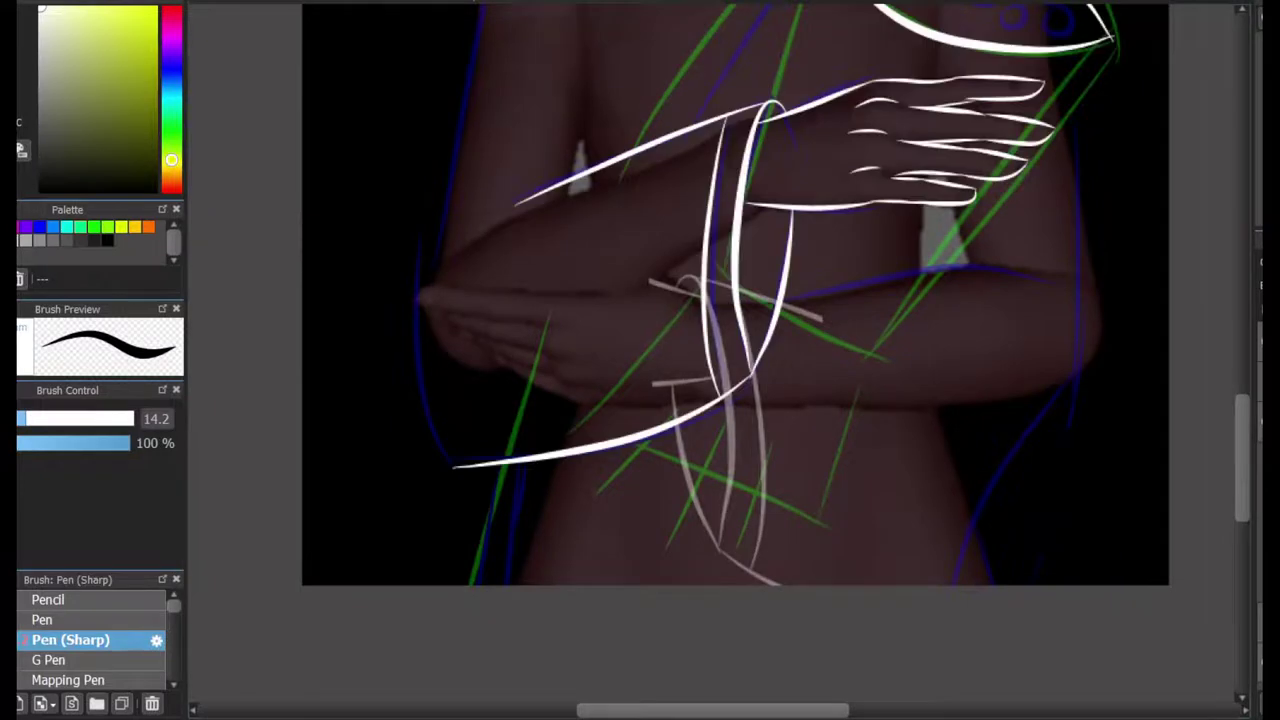
Trace the lower sleeve's cuff opening with two white curves following the faint mirrored guide.
key("ctrl+minus")
key("ctrl+plus")
key("ctrl+plus")
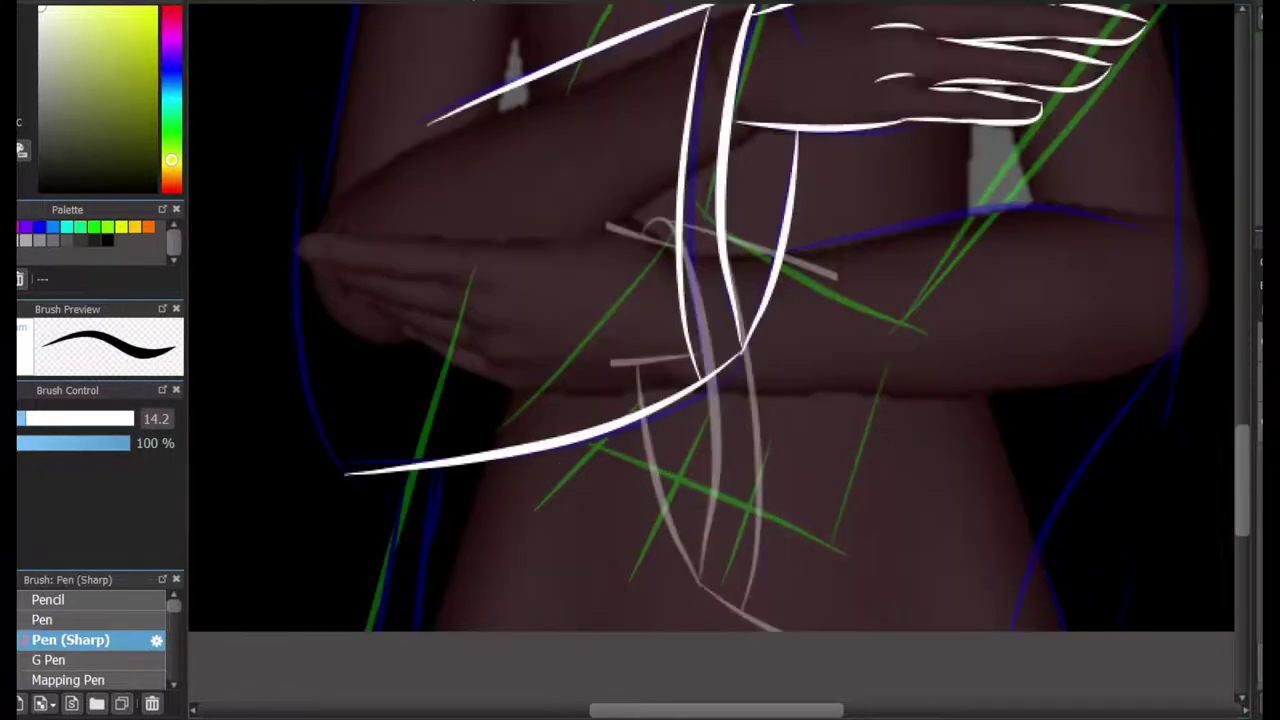
left_click_drag(691, 263, 706, 530)
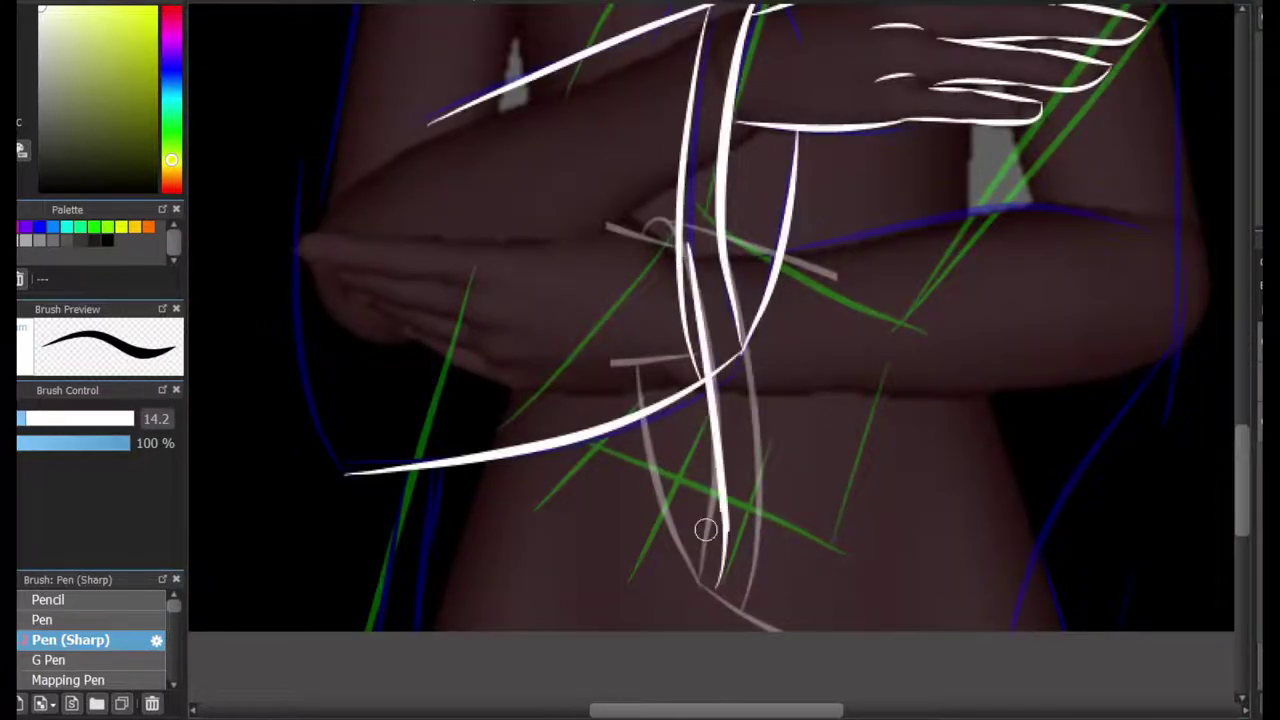
key("ctrl+plus")
scroll(689, 411, "right", 5)
Draw the lower sleeve's upper contour and its bottom contour curving up to the elbow, undoing a misplaced stroke.
left_click_drag(626, 150, 1128, 123)
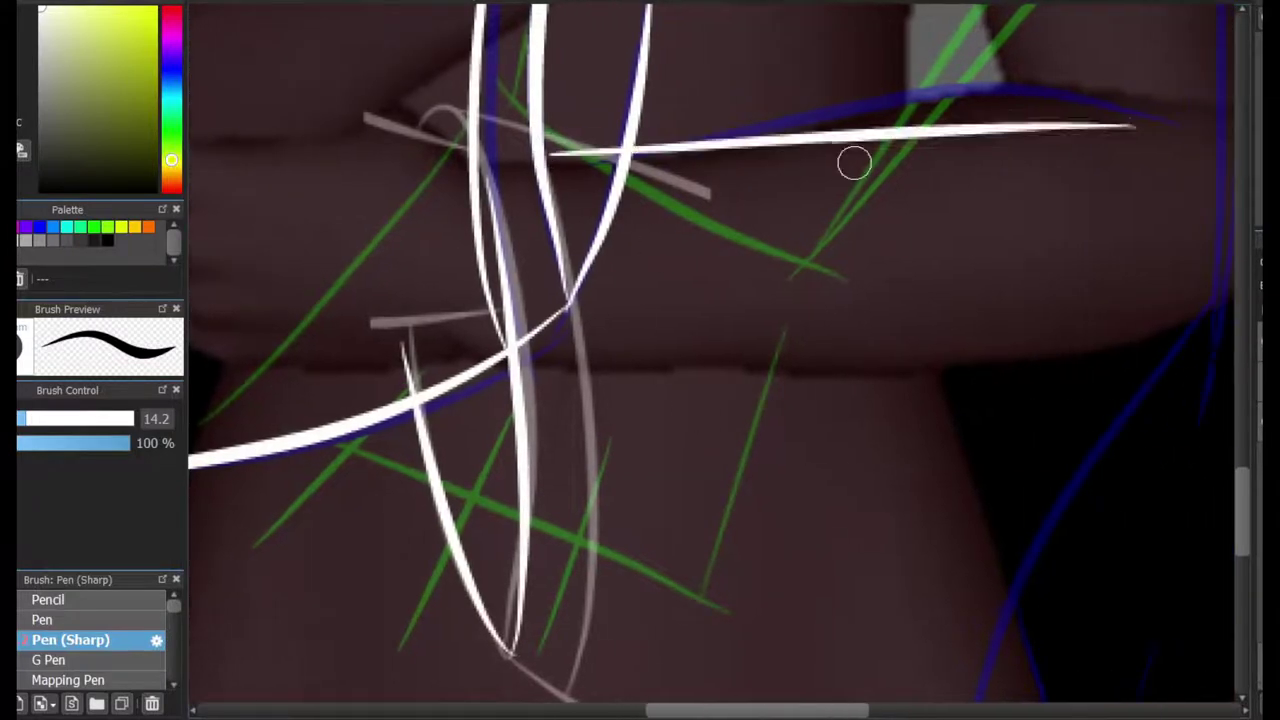
key("ctrl+z")
key("ctrl+minus")
key("ctrl+minus")
key("ctrl+plus")
key("ctrl+plus")
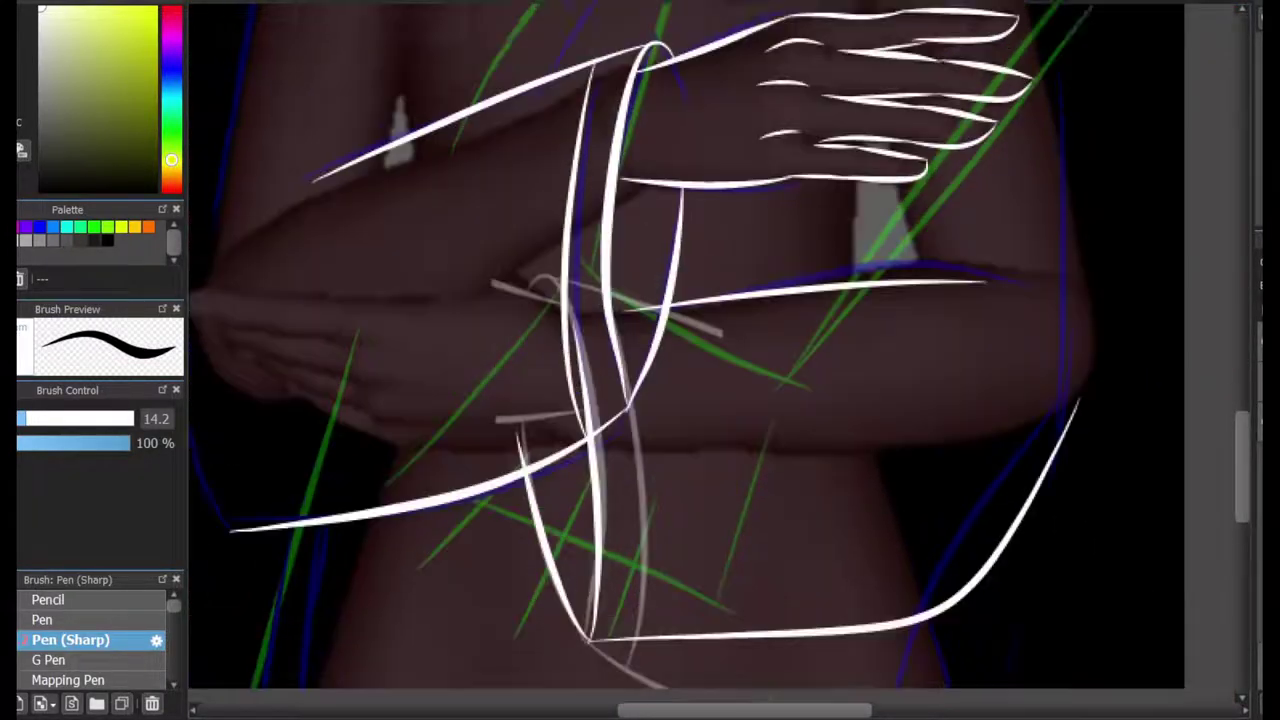
Draw both slanted sides of the bouquet wrapper from its rim to the sleeves and erase the overlap at the wrist.
left_click_drag(1106, 227, 870, 565)
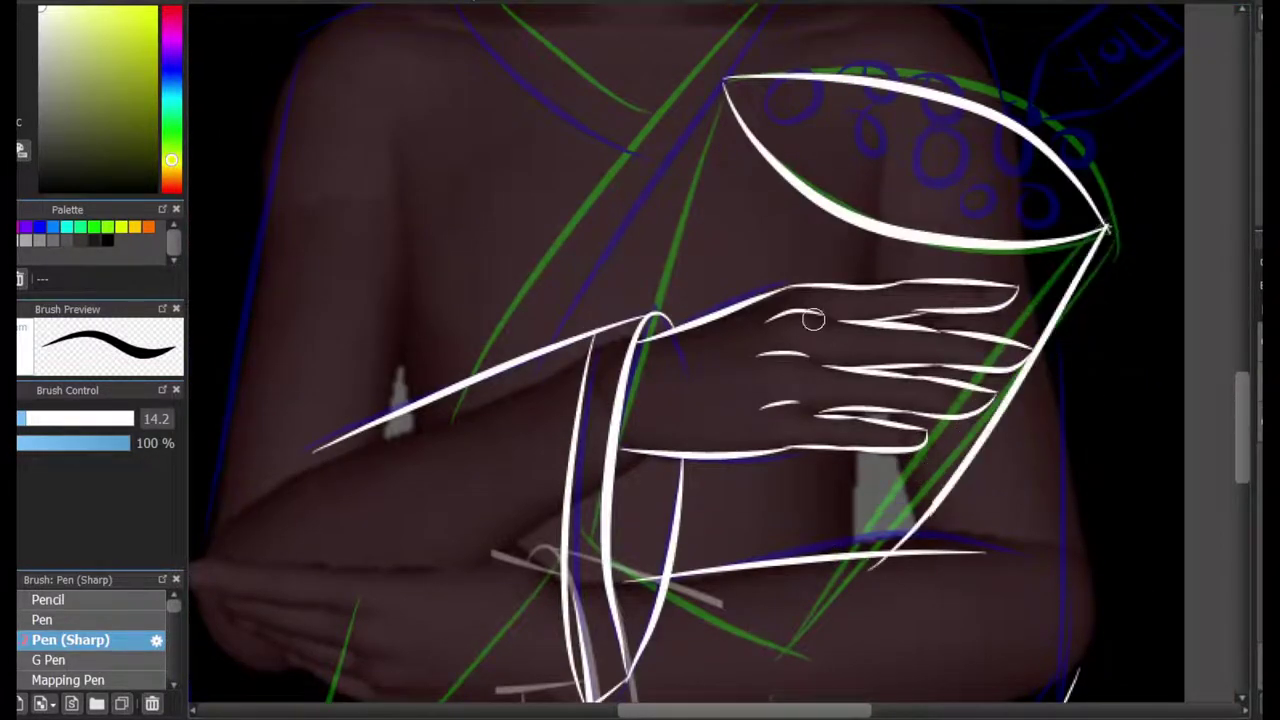
left_click_drag(722, 82, 655, 318)
key("ctrl+plus")
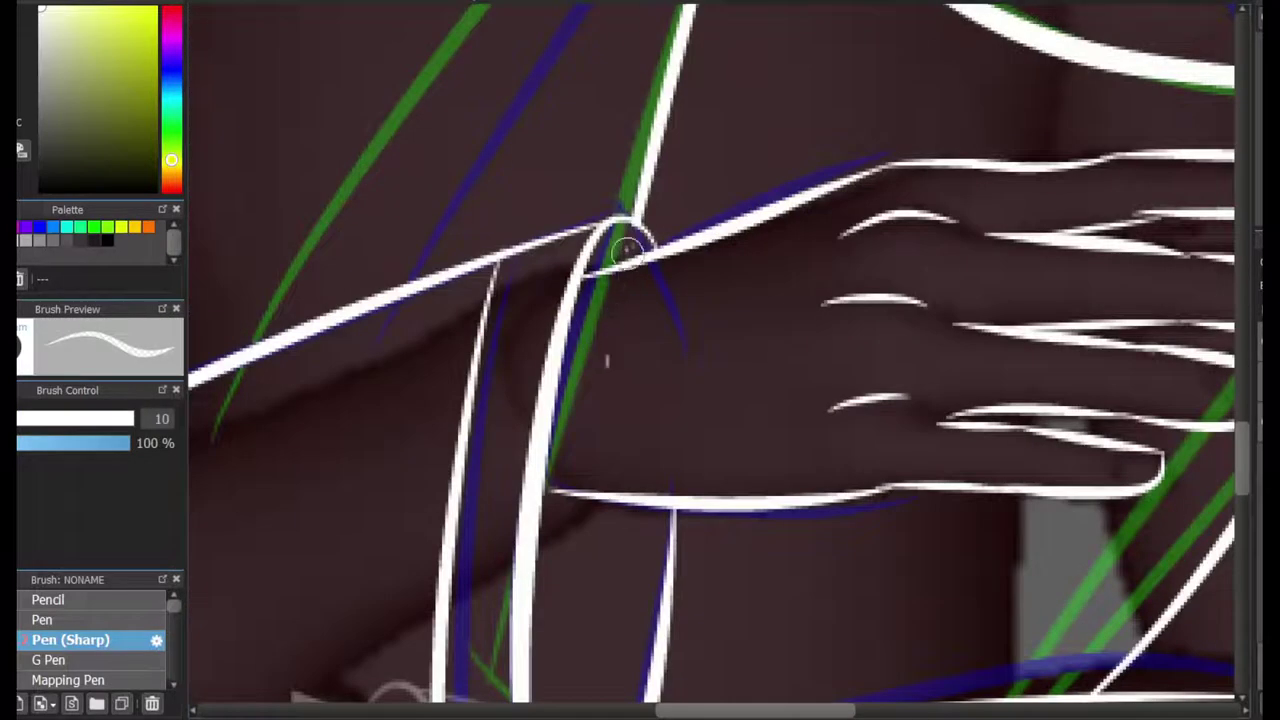
scroll(660, 369, "up", 3)
scroll(660, 369, "right", 5)
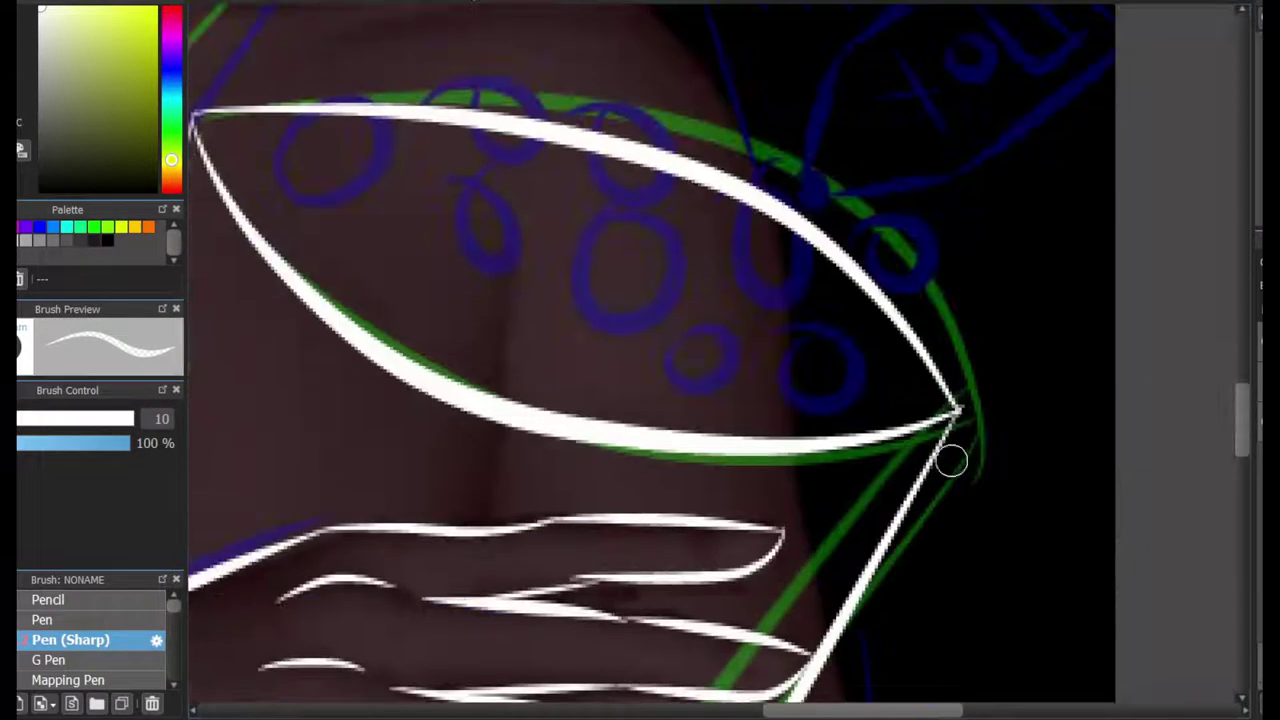
Erase the lower sleeve and cuff lines where they overlap the upper sleeve.
scroll(951, 457, "down", 5)
scroll(528, 360, "down", 3)
scroll(469, 318, "left", 5)
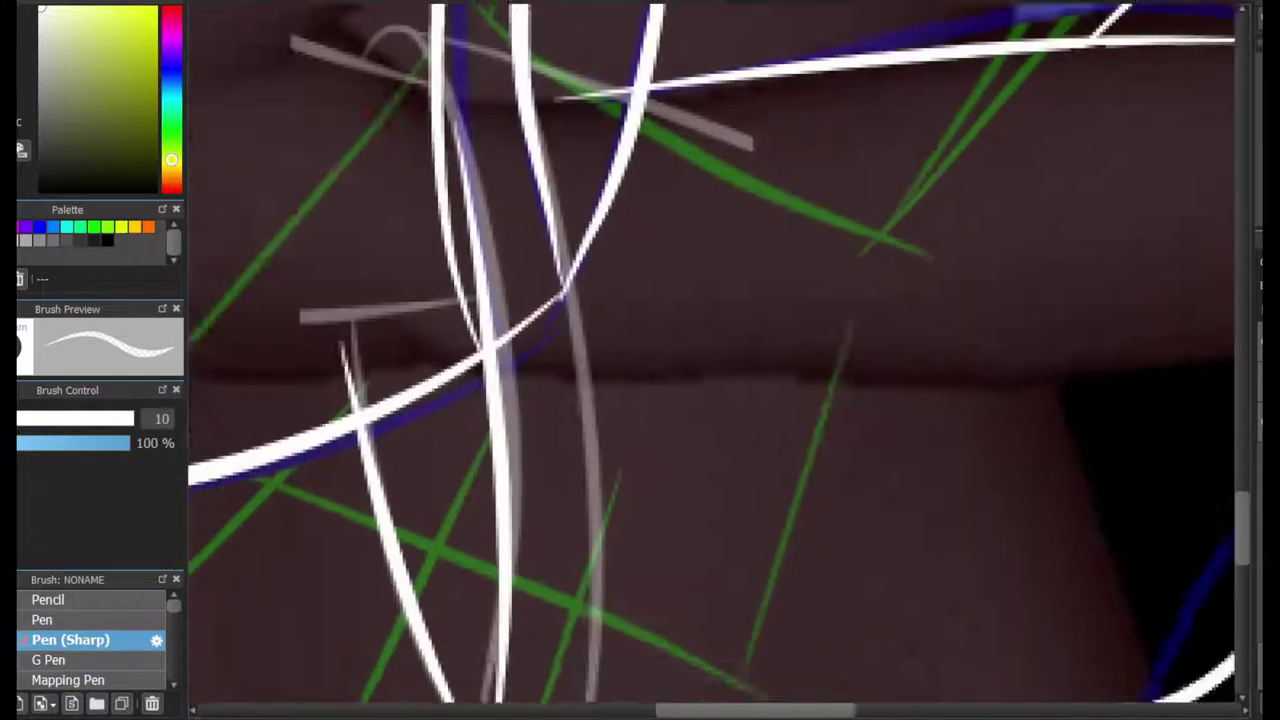
left_click_drag(648, 390, 622, 320)
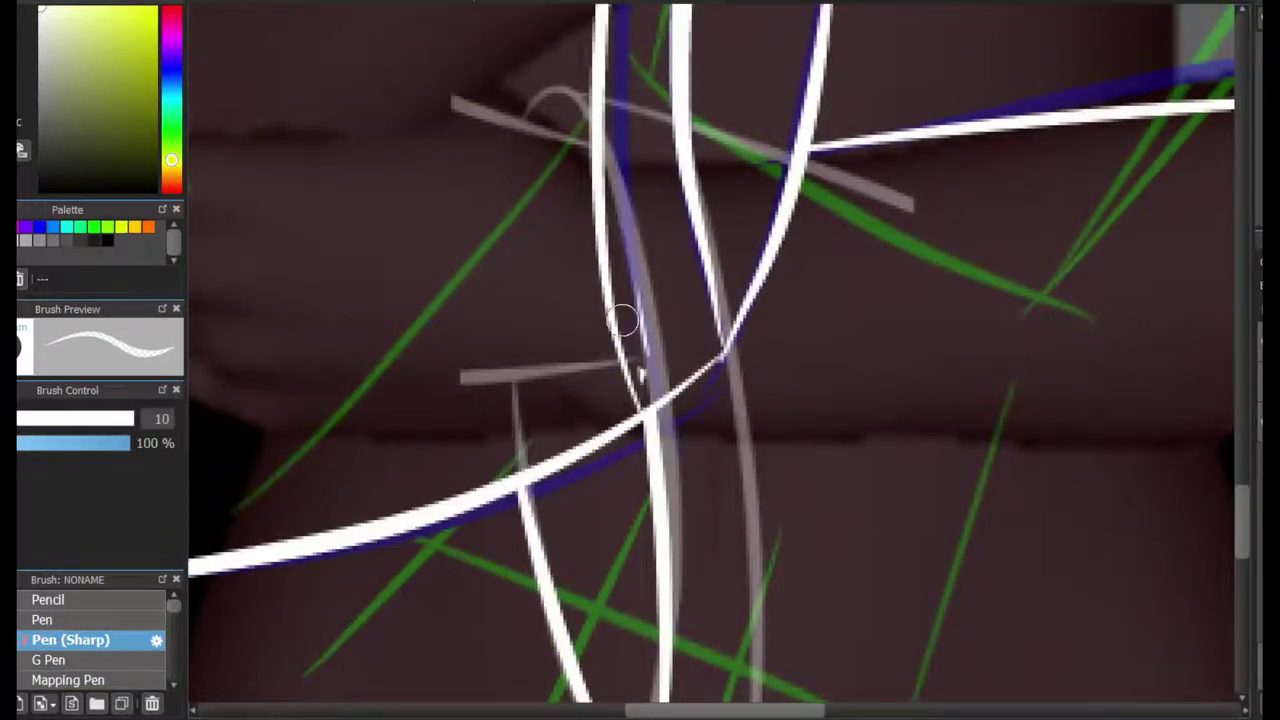
scroll(571, 327, "down", 5)
scroll(638, 265, "up", 5)
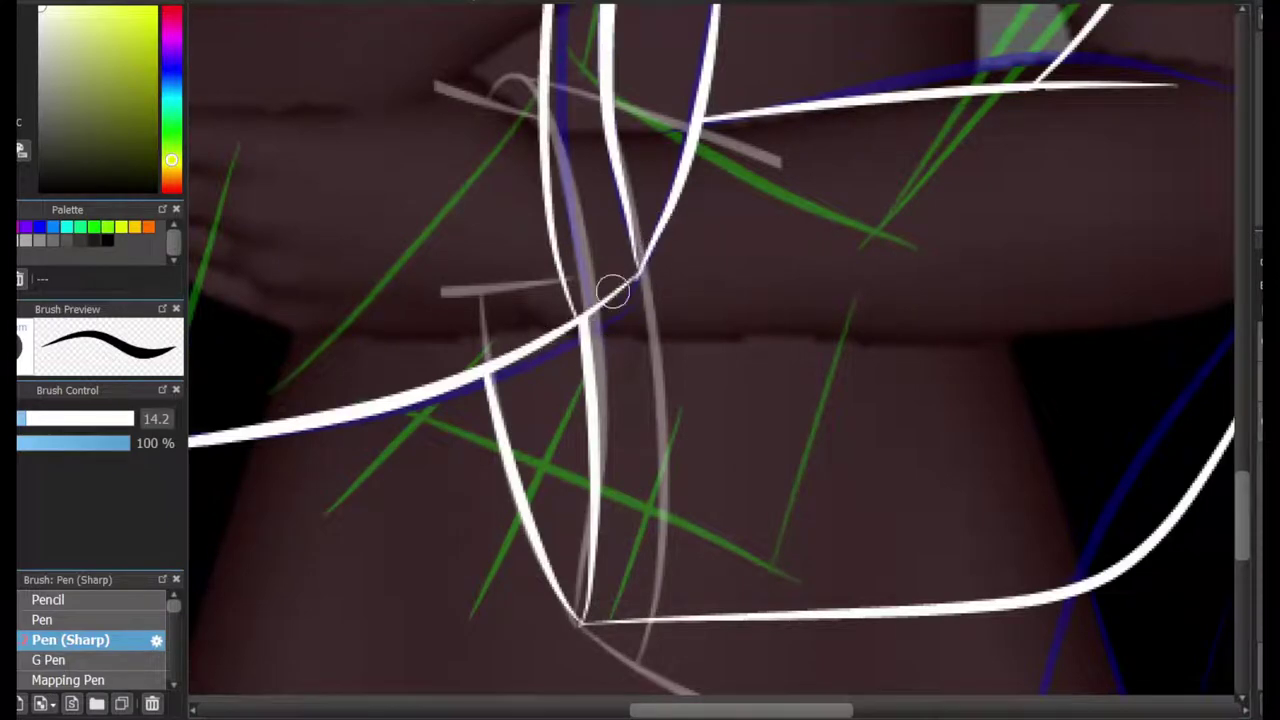
Draw the lower cuff's second band line beneath the upper sleeve and clear away the faint mirrored guide.
scroll(643, 371, "up", 3)
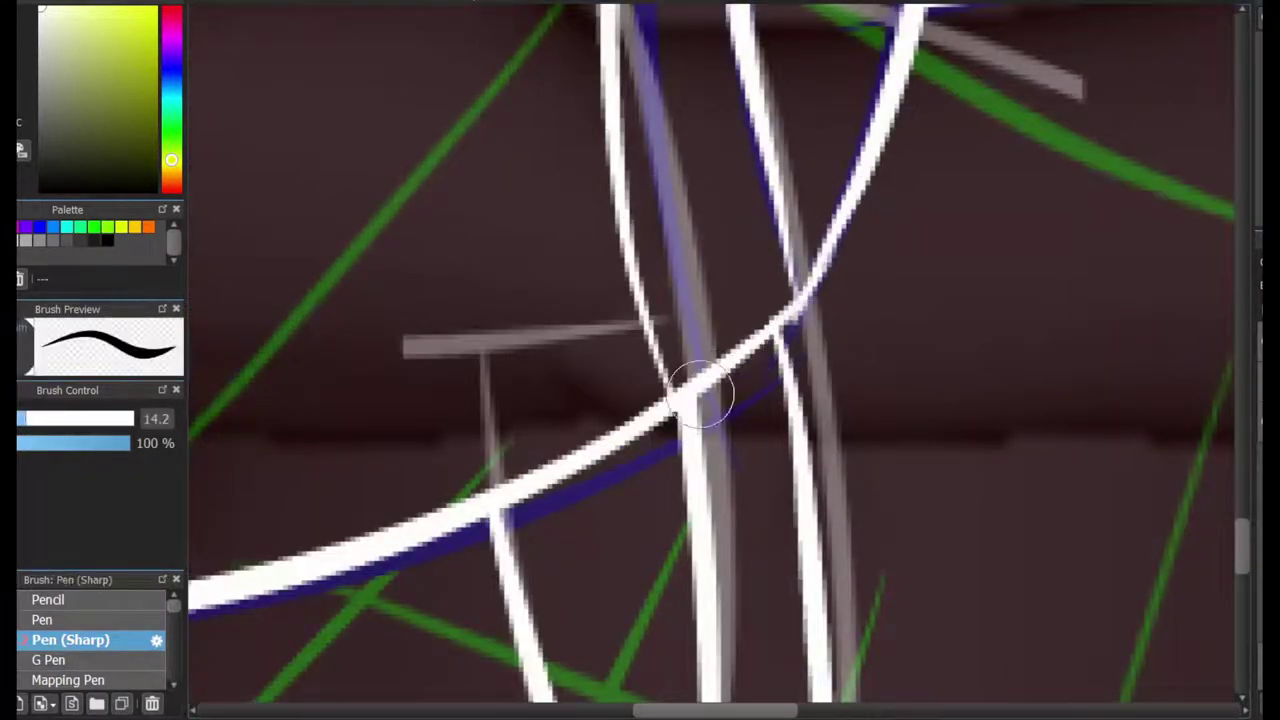
scroll(802, 297, "down", 5)
scroll(851, 374, "up", 4)
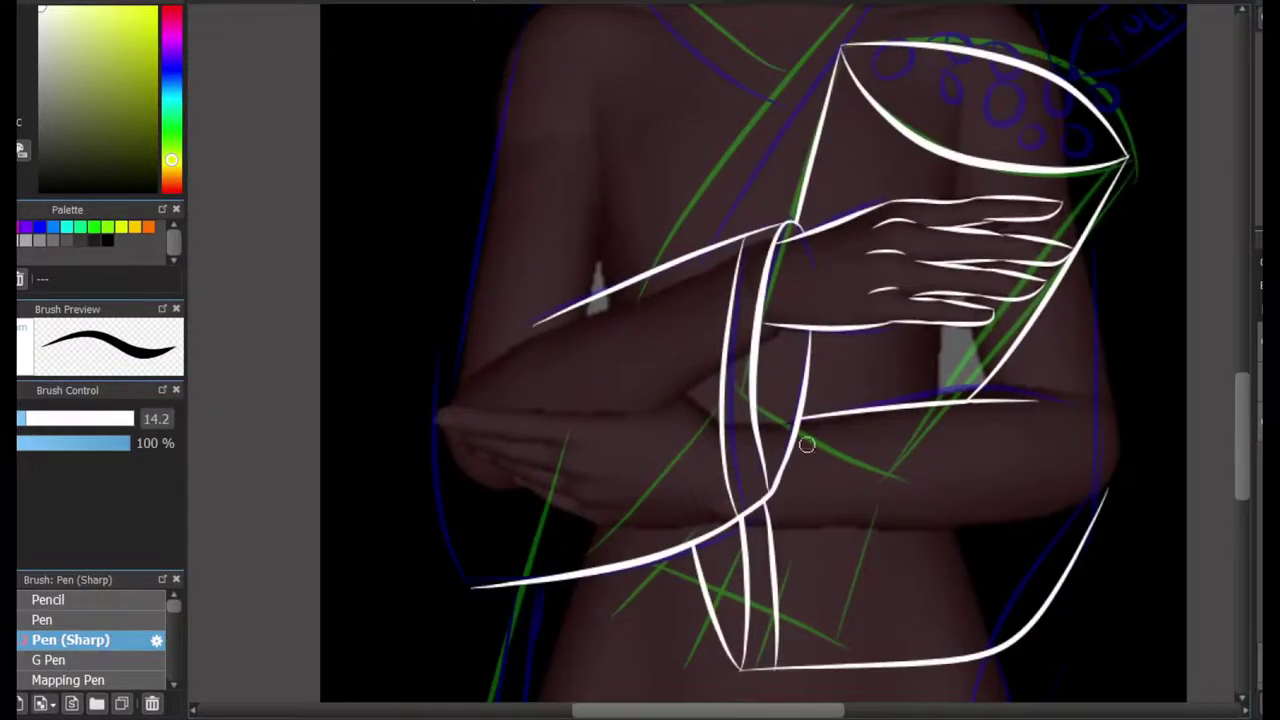
Try the arm's outer edge below the bouquet, and draw a short line across the folded forearm near the opposite elbow.
scroll(807, 445, "up", 3)
mouse_move(737, 306)
left_mouse_down()
mouse_move(529, 343)
mouse_move(706, 334)
mouse_move(830, 357)
left_mouse_up()
key("ctrl+z")
scroll(1029, 249, "down", 2)
left_click_drag(943, 271, 946, 543)
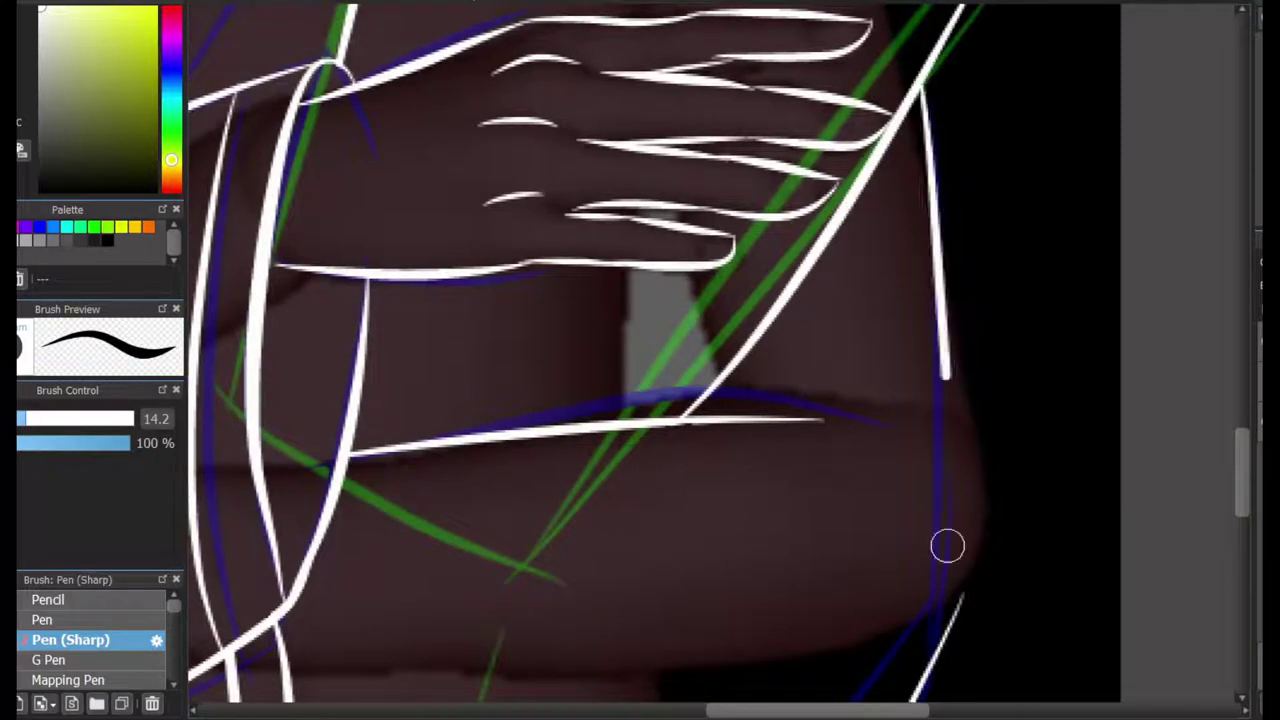
scroll(937, 471, "down", 4)
scroll(846, 256, "up", 4)
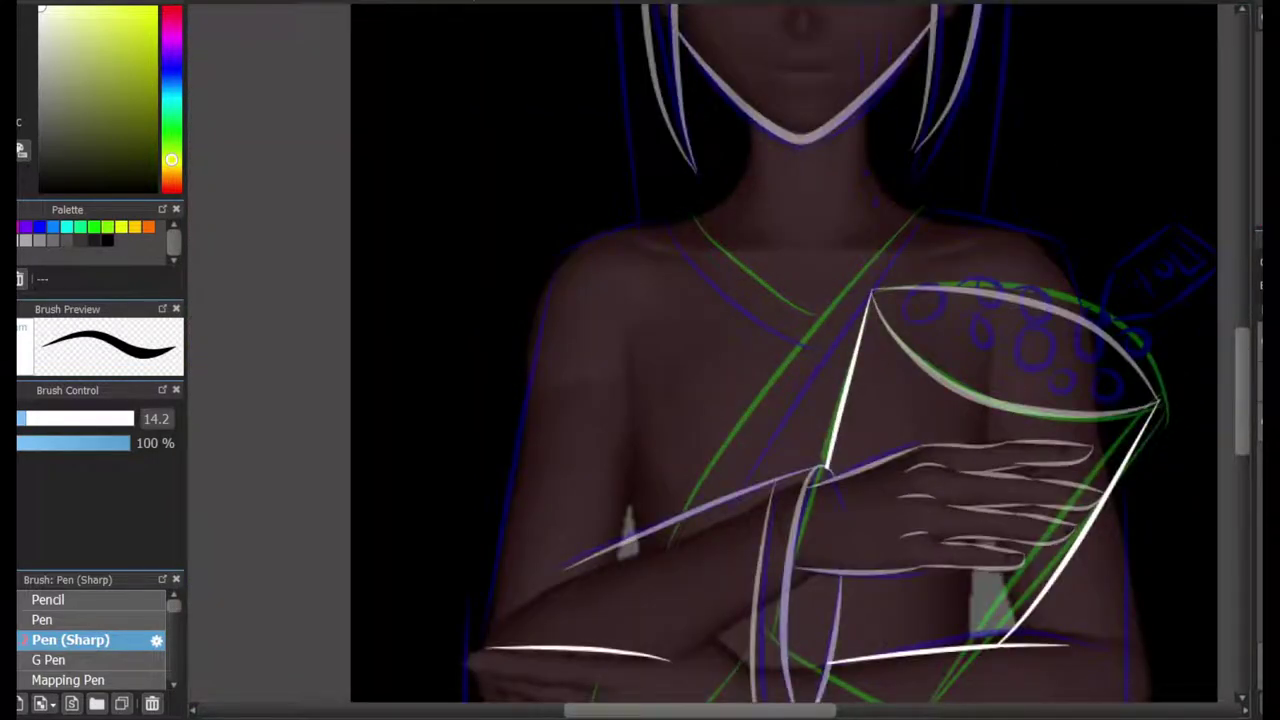
Draw the robe's diagonal collar edge from the upper sleeve to the neck and bend it over the shoulder, undoing the first attempt.
scroll(532, 538, "up", 2)
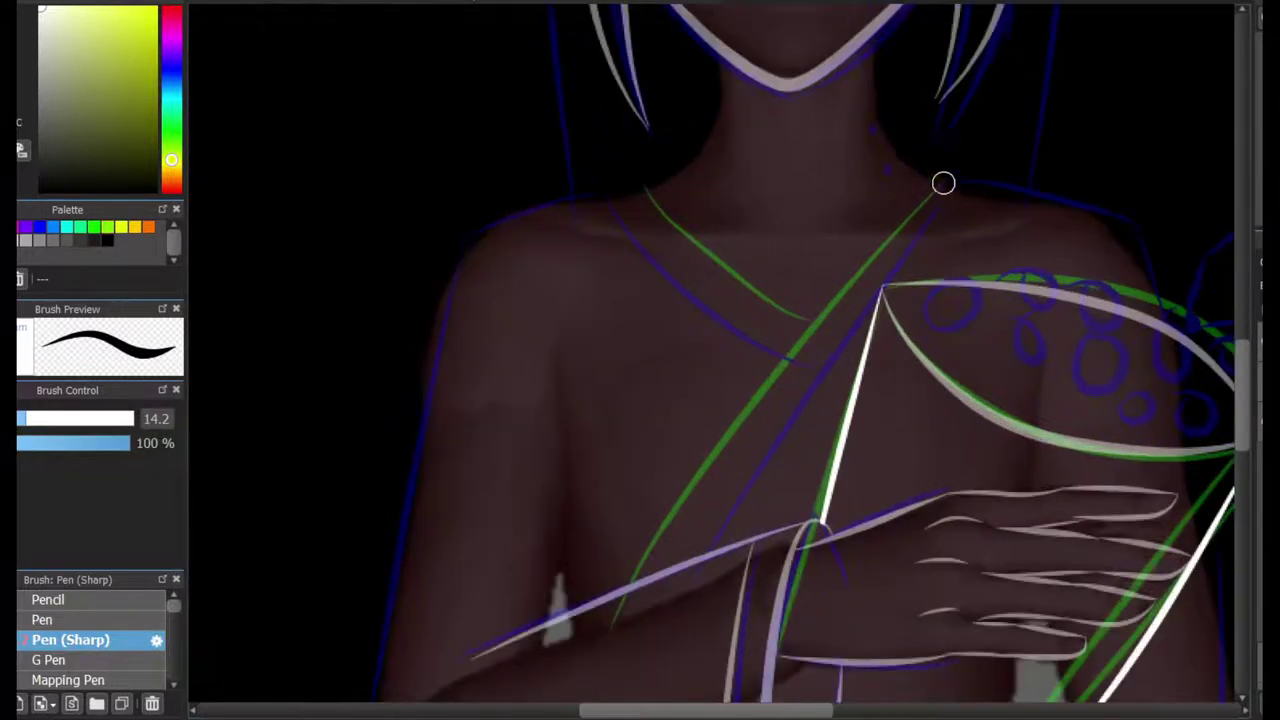
mouse_move(626, 620)
left_mouse_down()
mouse_move(874, 231)
mouse_move(929, 213)
left_mouse_up()
key("ctrl+z")
scroll(929, 213, "up", 2)
left_click_drag(971, 129, 1020, 157)
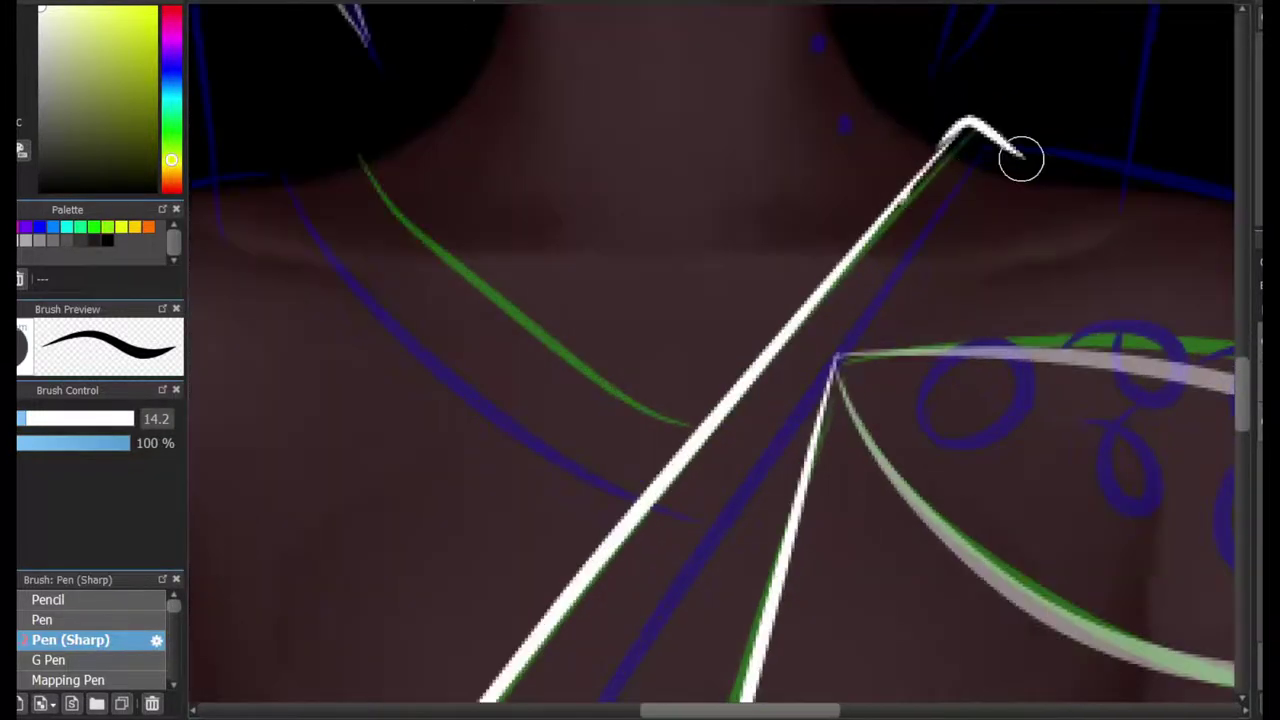
Redraw the collar's bend over the bouquet-side shoulder and draw the opposite collar band down to the diagonal edge.
key("ctrl+z")
left_click_drag(977, 108, 1018, 137)
mouse_move(700, 423)
left_mouse_down()
mouse_move(277, 171)
mouse_move(630, 495)
left_mouse_up()
key("ctrl+z")
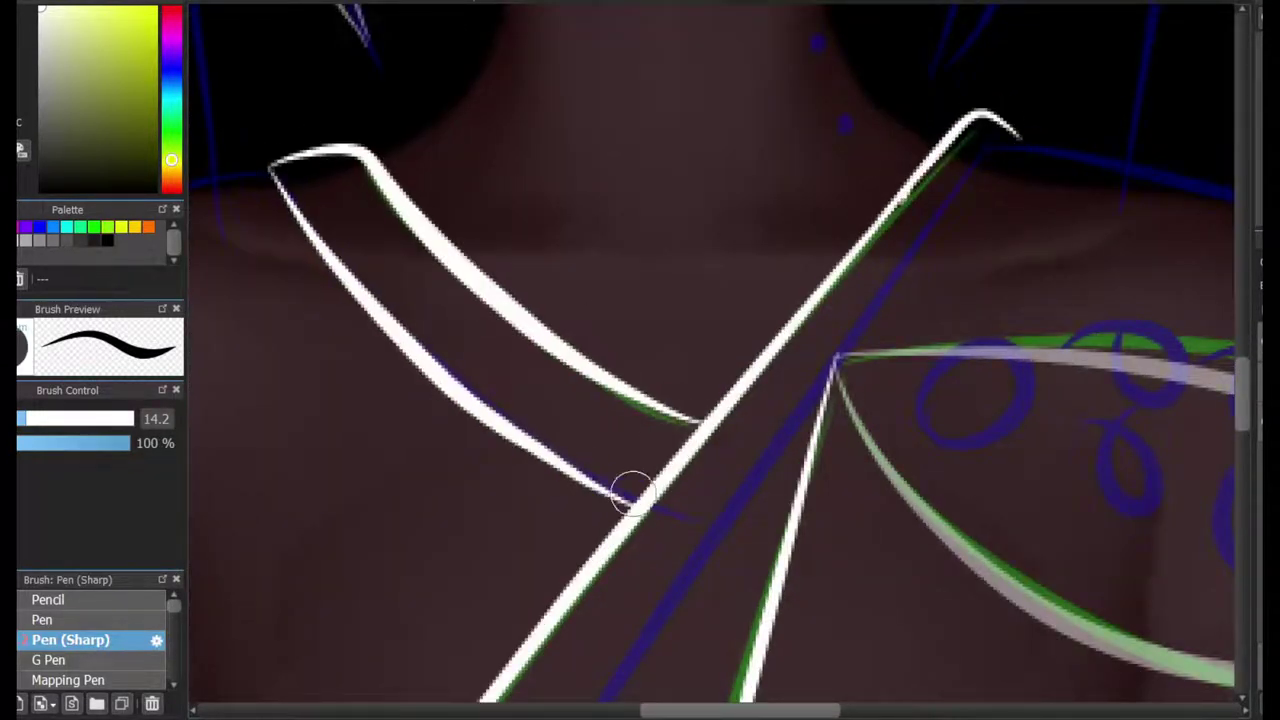
Erase the end of the diagonal collar edge where it overshoots the upper sleeve line.
scroll(972, 216, "down", 4)
scroll(871, 334, "up", 6)
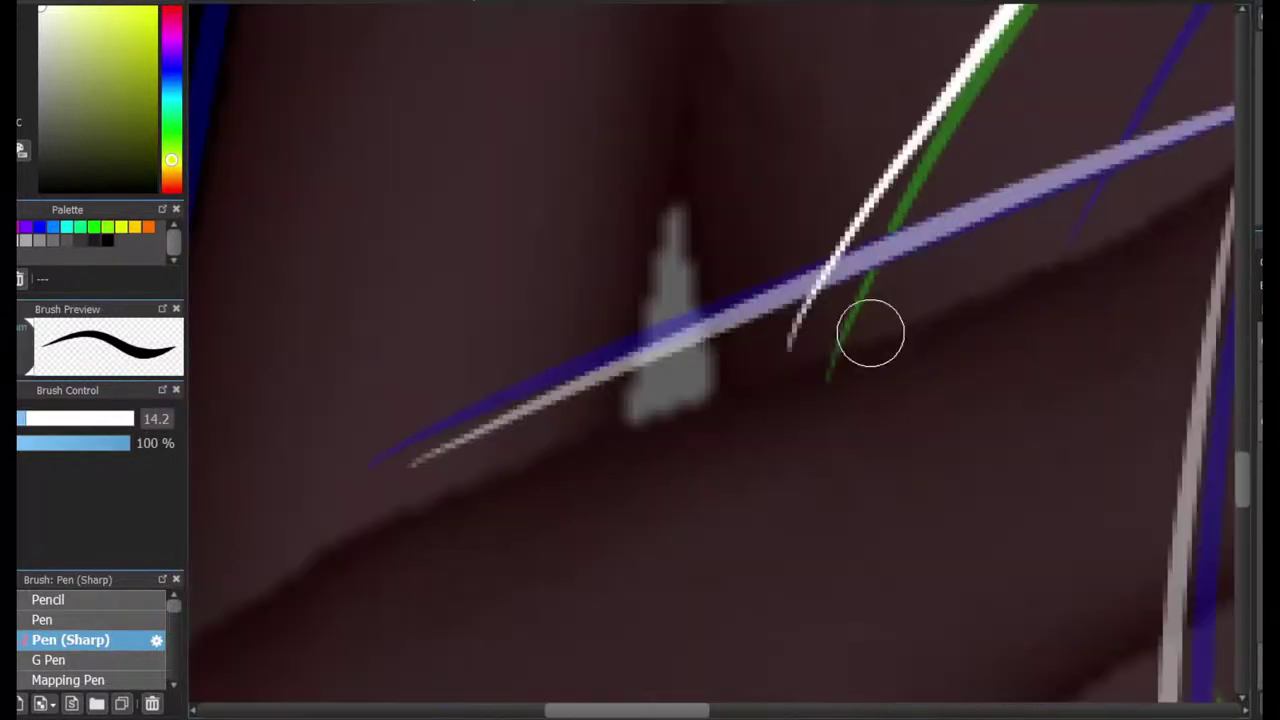
key("bracketleft")
key("bracketleft")
scroll(803, 360, "down", 6)
scroll(843, 226, "up", 1)
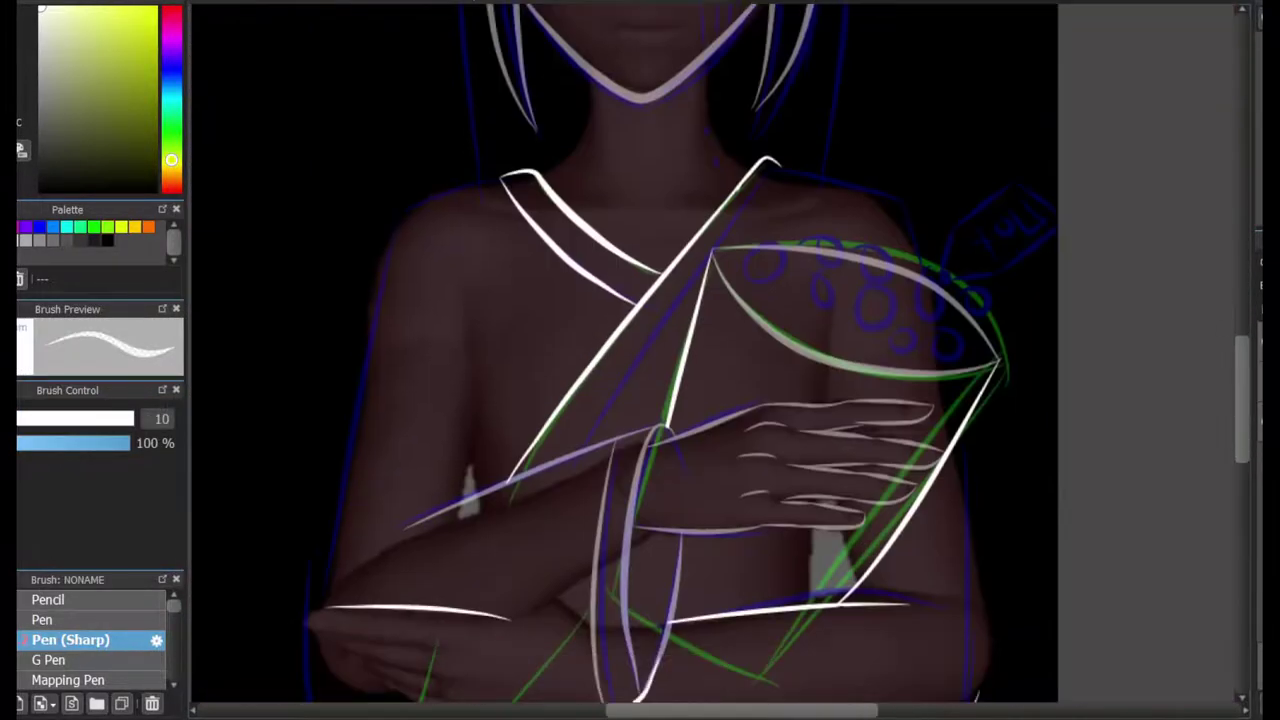
key("bracketright")
key("bracketright")
Draw the collar's second diagonal edge from the shoulder past the bouquet corner to the upper sleeve, redoing the first attempt.
scroll(843, 226, "up", 5)
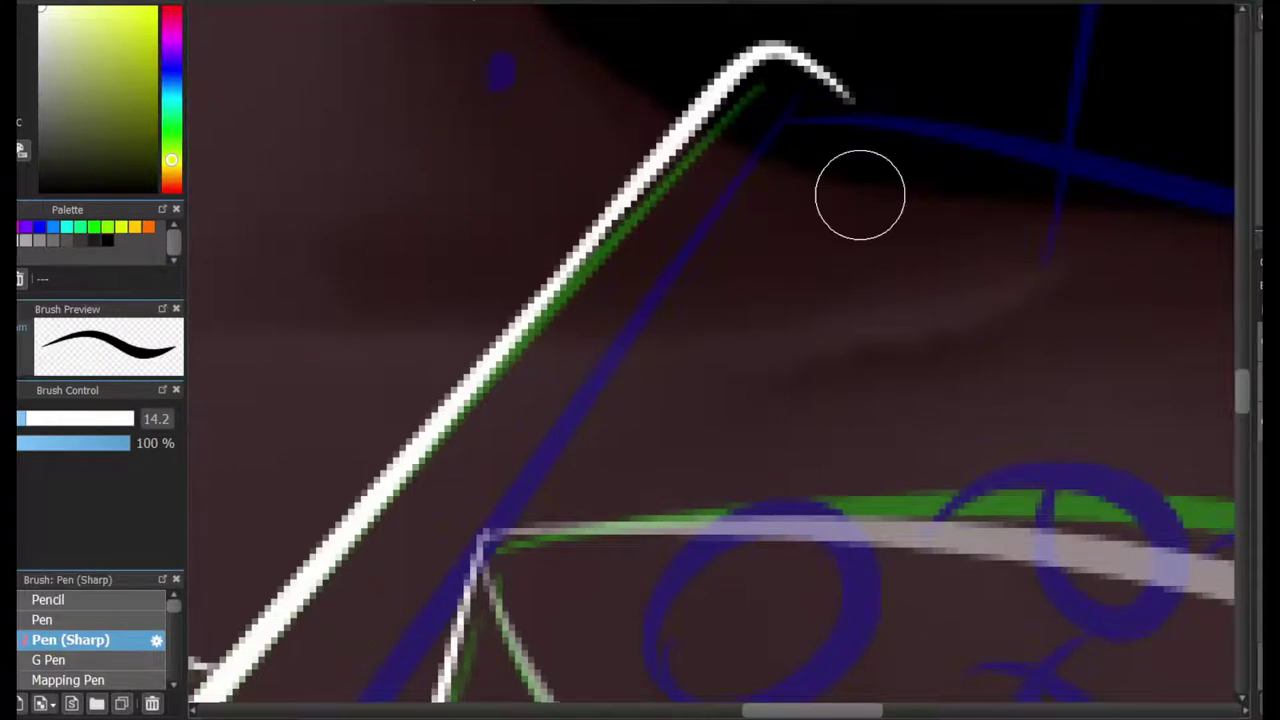
scroll(860, 195, "down", 6)
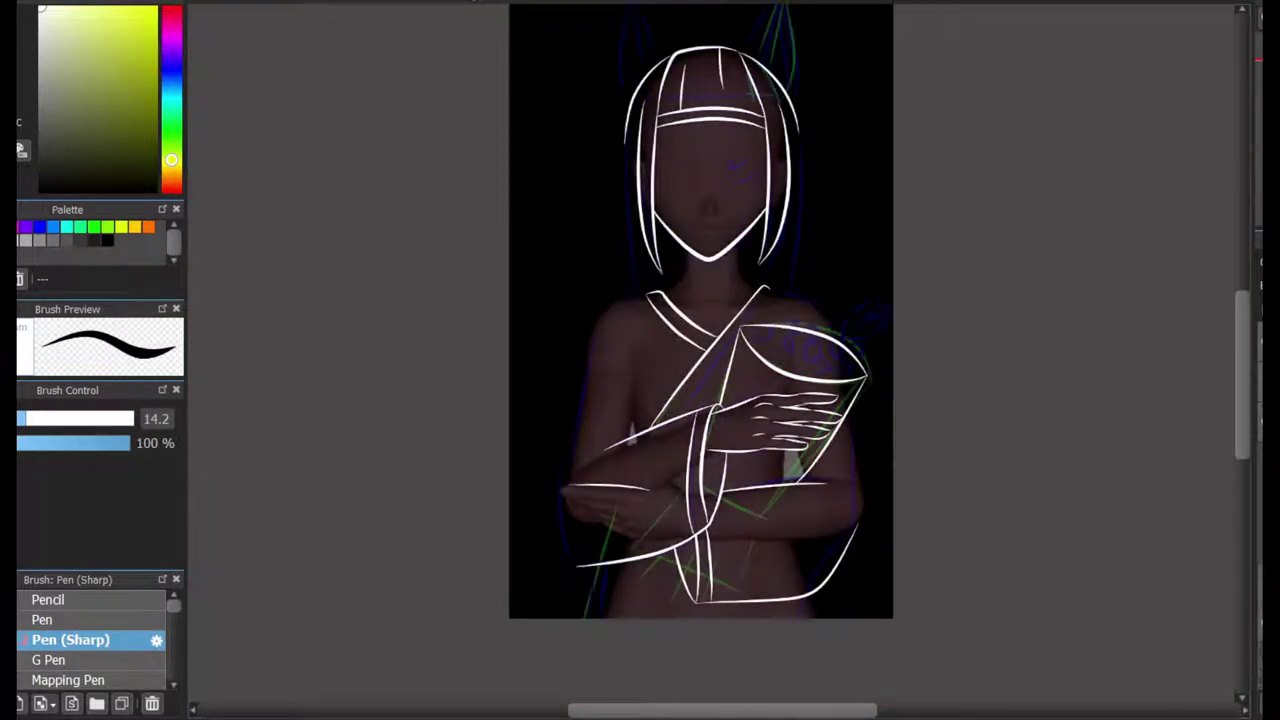
scroll(709, 171, "up", 5)
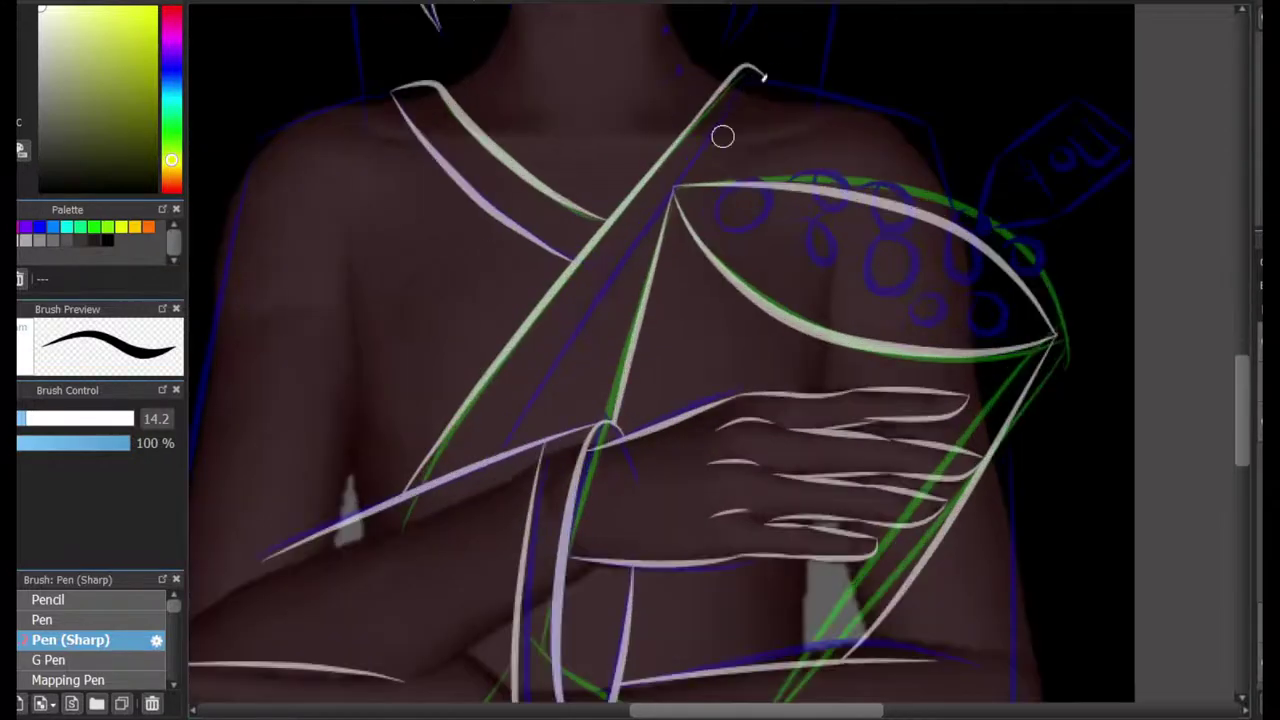
mouse_move(480, 470)
left_mouse_down()
mouse_move(751, 91)
mouse_move(480, 470)
left_mouse_up()
key("ctrl+z")
key("bracketleft")
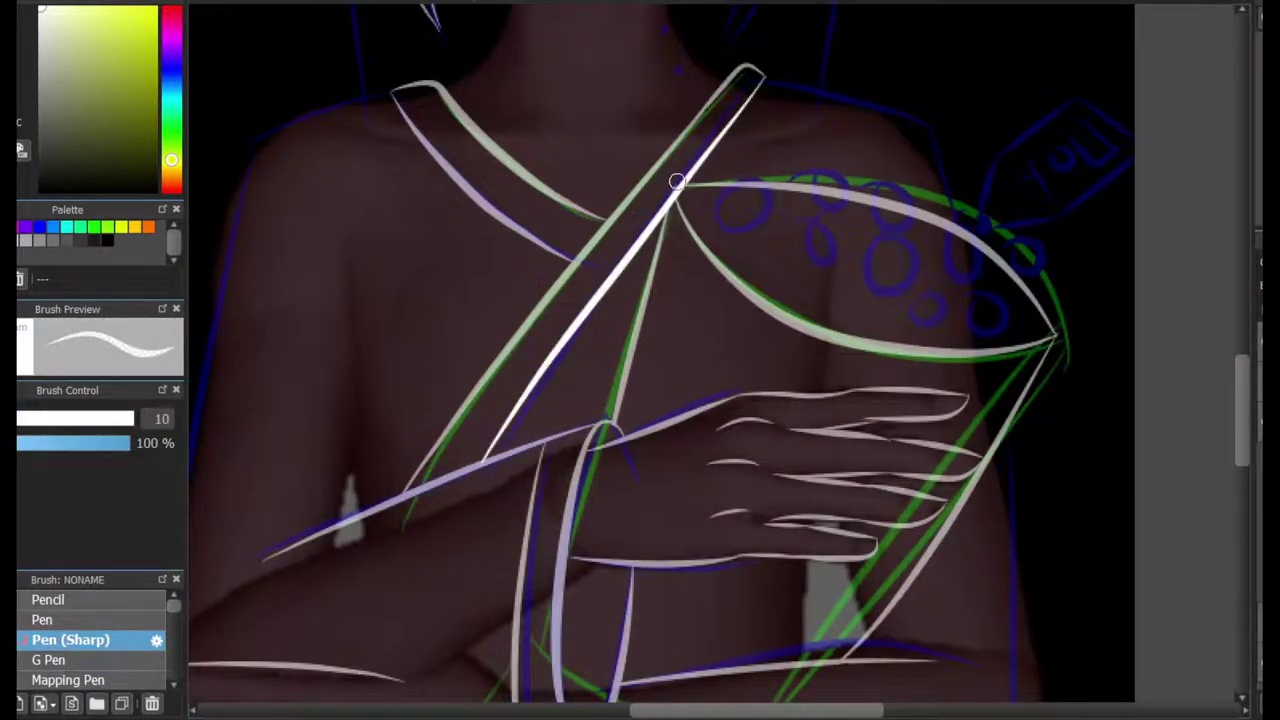
scroll(677, 181, "up", 4)
key("bracketright")
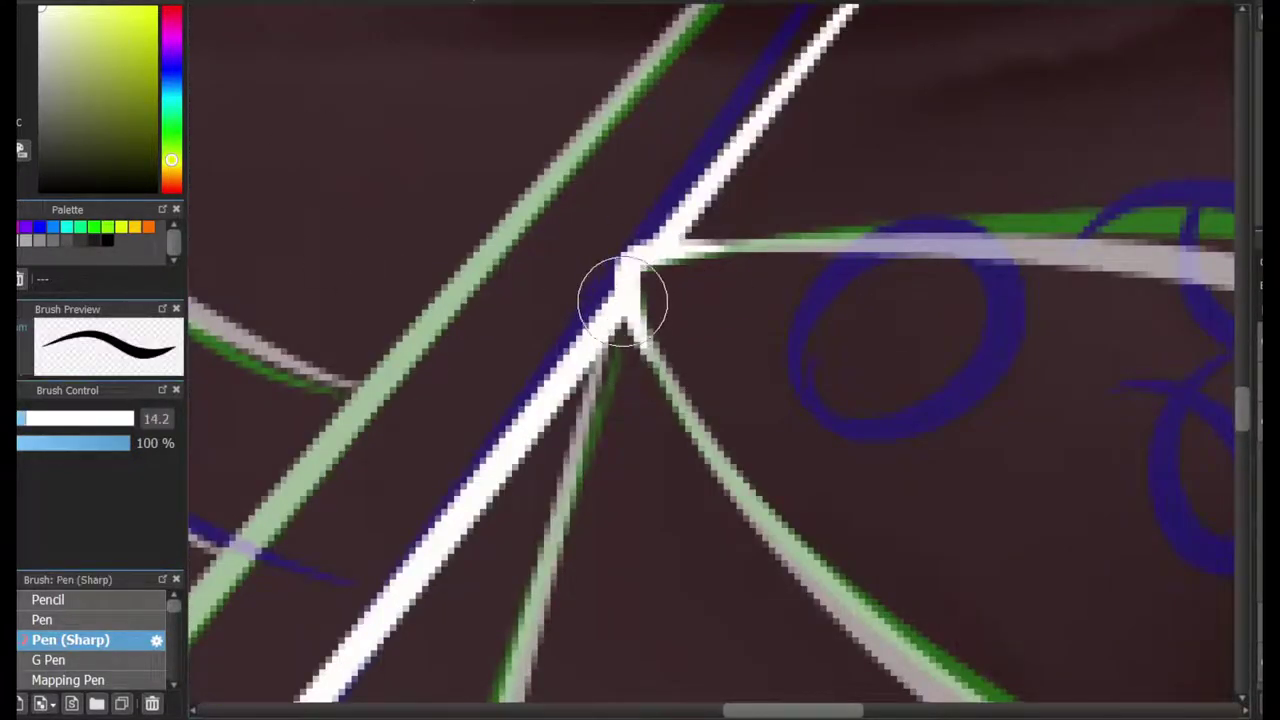
scroll(606, 337, "down", 4)
scroll(624, 304, "down", 3)
scroll(654, 371, "up", 3)
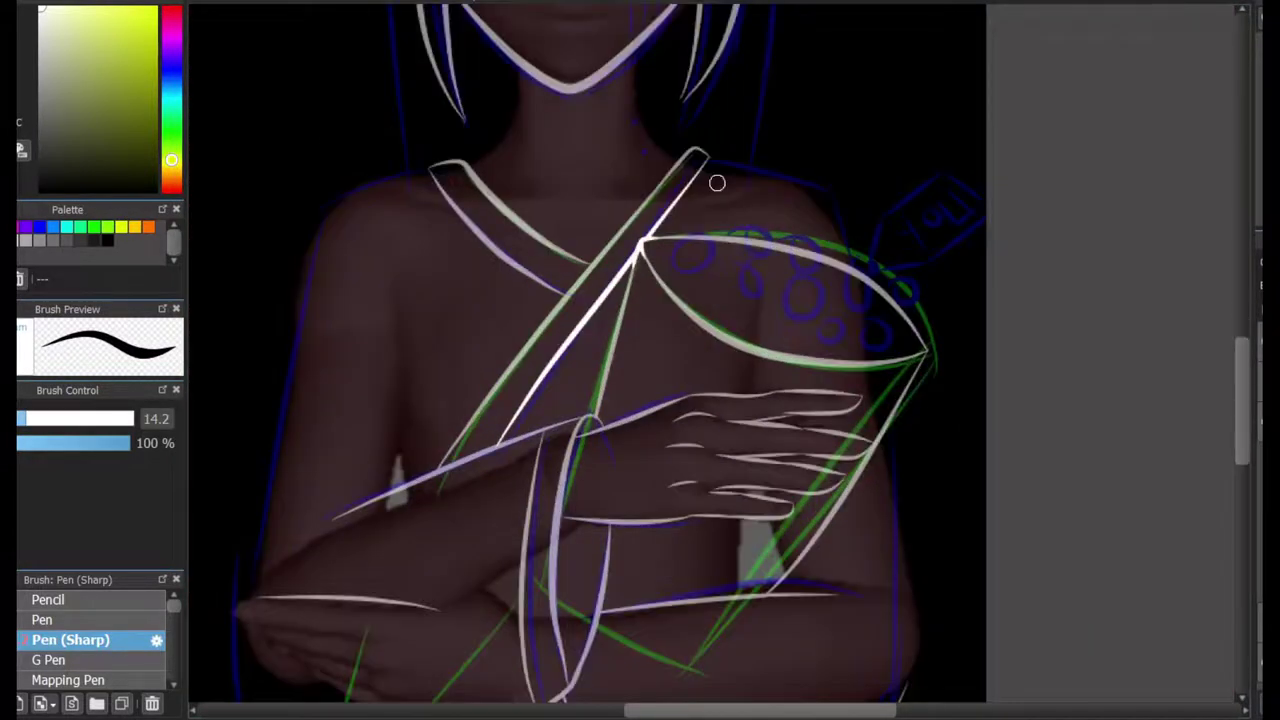
Draw the robe's outer arm lines on both sides from the shoulders down to the sleeves, redoing the bouquet-side line.
left_click_drag(1058, 149, 1093, 59)
left_click_drag(300, 690, 350, 125)
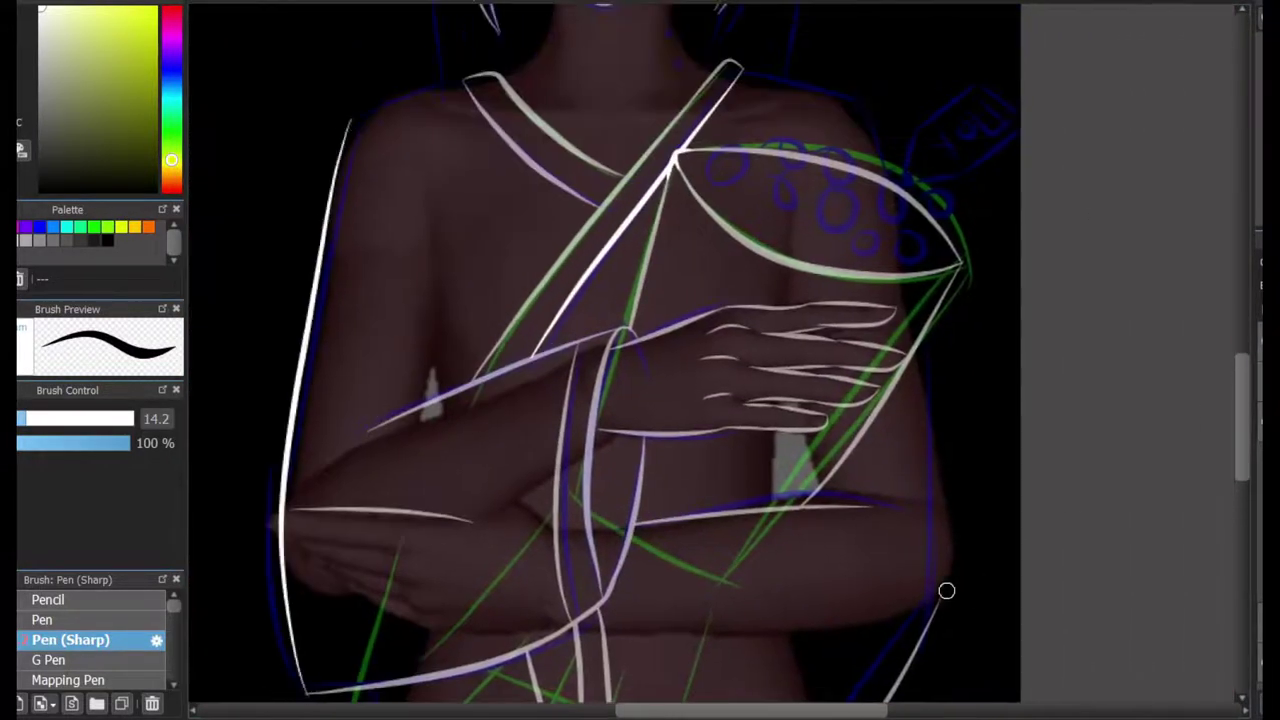
mouse_move(855, 95)
left_mouse_down()
mouse_move(889, 190)
mouse_move(920, 520)
left_mouse_up()
key("ctrl+z")
key("ctrl+z")
left_click_drag(862, 102, 945, 570)
left_click_drag(945, 570, 1105, 440)
Draw the shoulder lines on both sides, joining the collar corners to the tops of the outer arm lines.
scroll(380, 417, "up", 3)
mouse_move(323, 420)
left_mouse_down()
mouse_move(577, 349)
mouse_move(615, 320)
left_mouse_up()
key("ctrl+z")
key("ctrl+z")
key("h")
left_click_drag(970, 380, 645, 295)
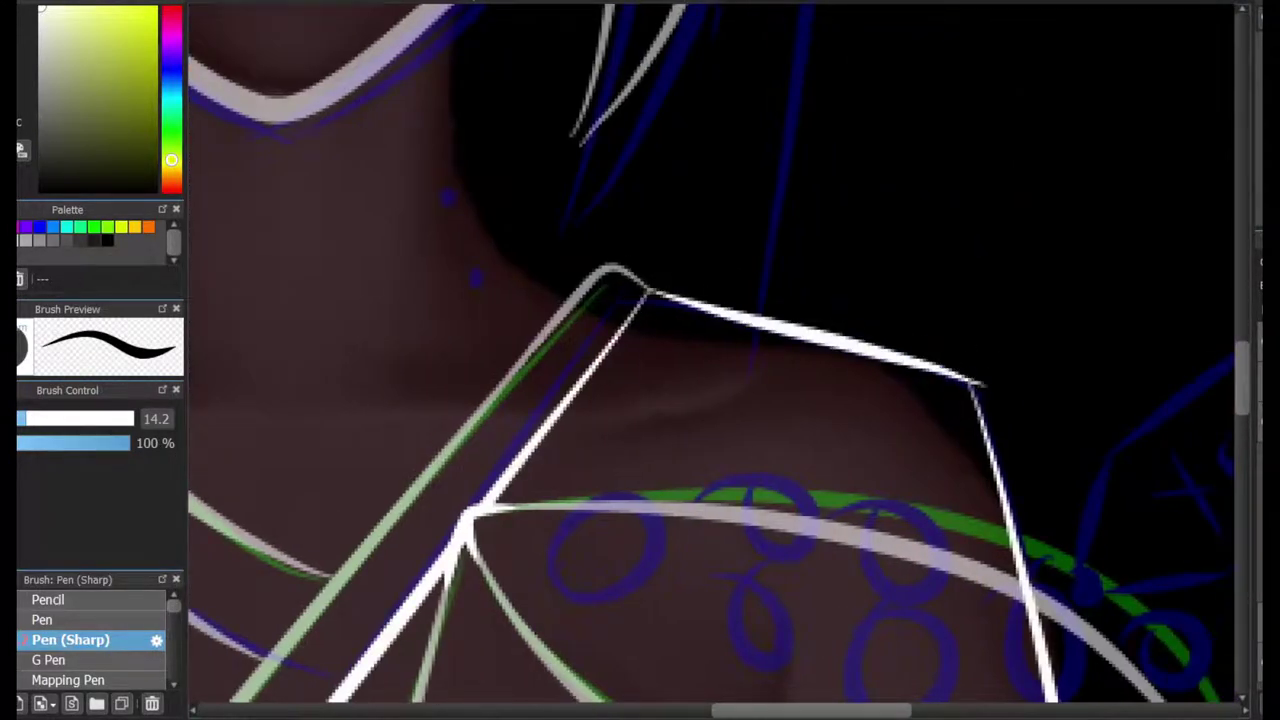
key("bracketleft")
key("h")
left_click(70, 640)
scroll(626, 363, "up", 2)
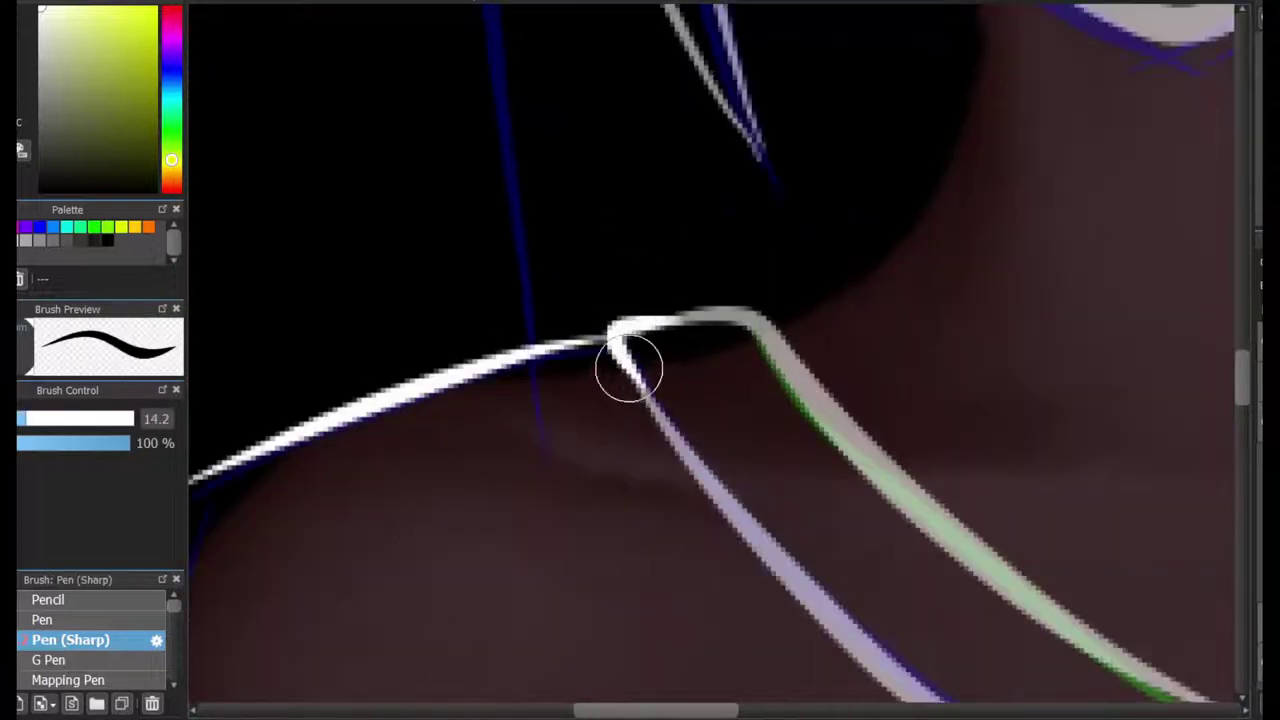
key("h")
key("h")
key("h")
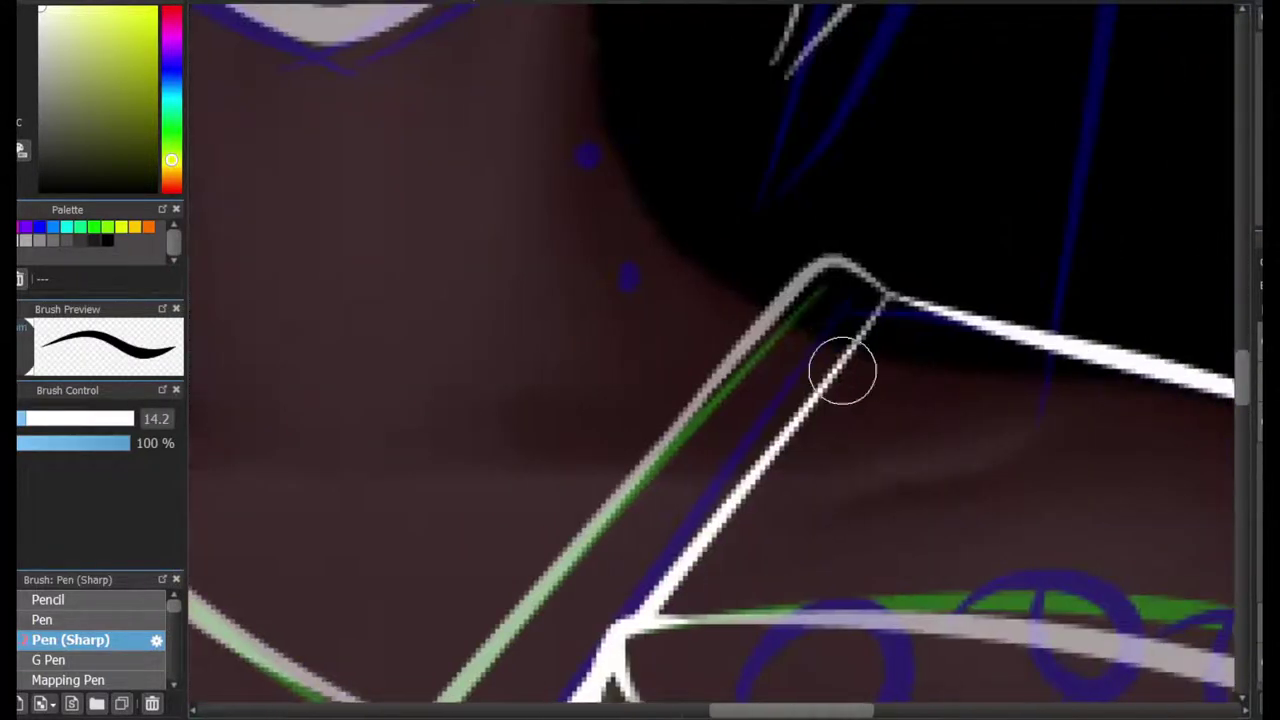
scroll(869, 273, "down", 3)
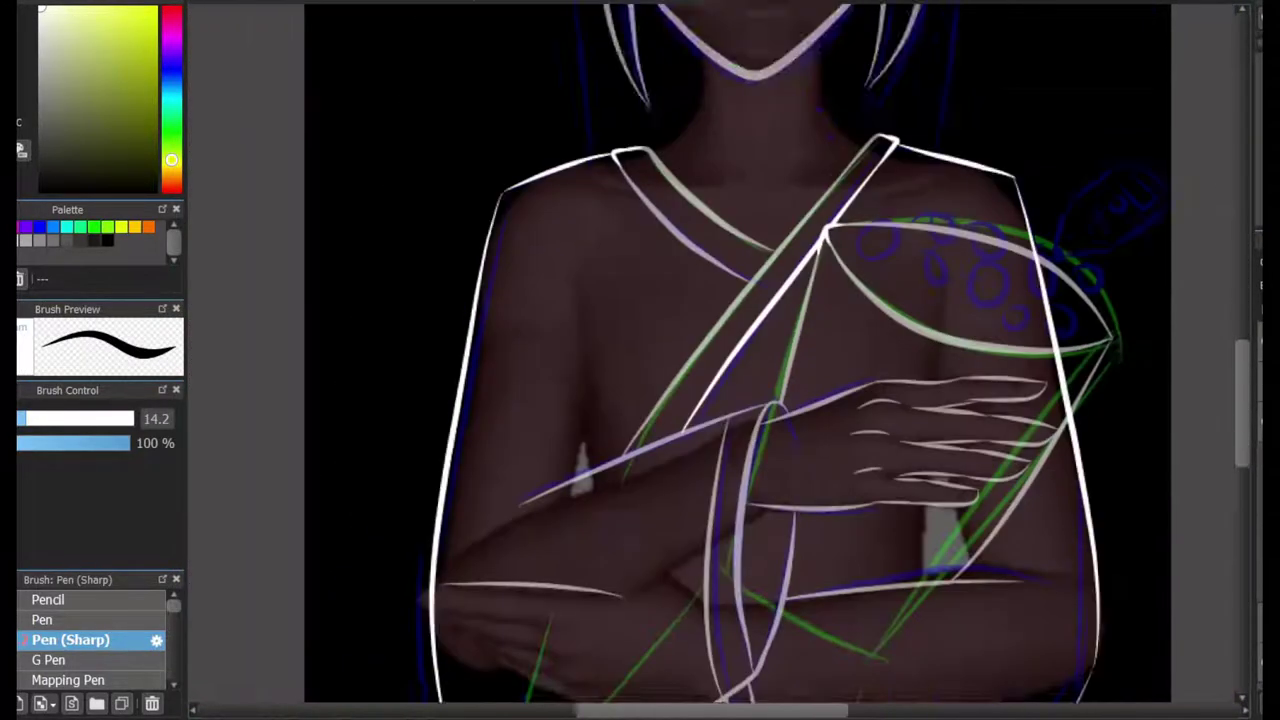
Erase the part of the outer arm line that crosses the bouquet's opening.
scroll(869, 243, "up", 2)
scroll(1009, 114, "down", 3)
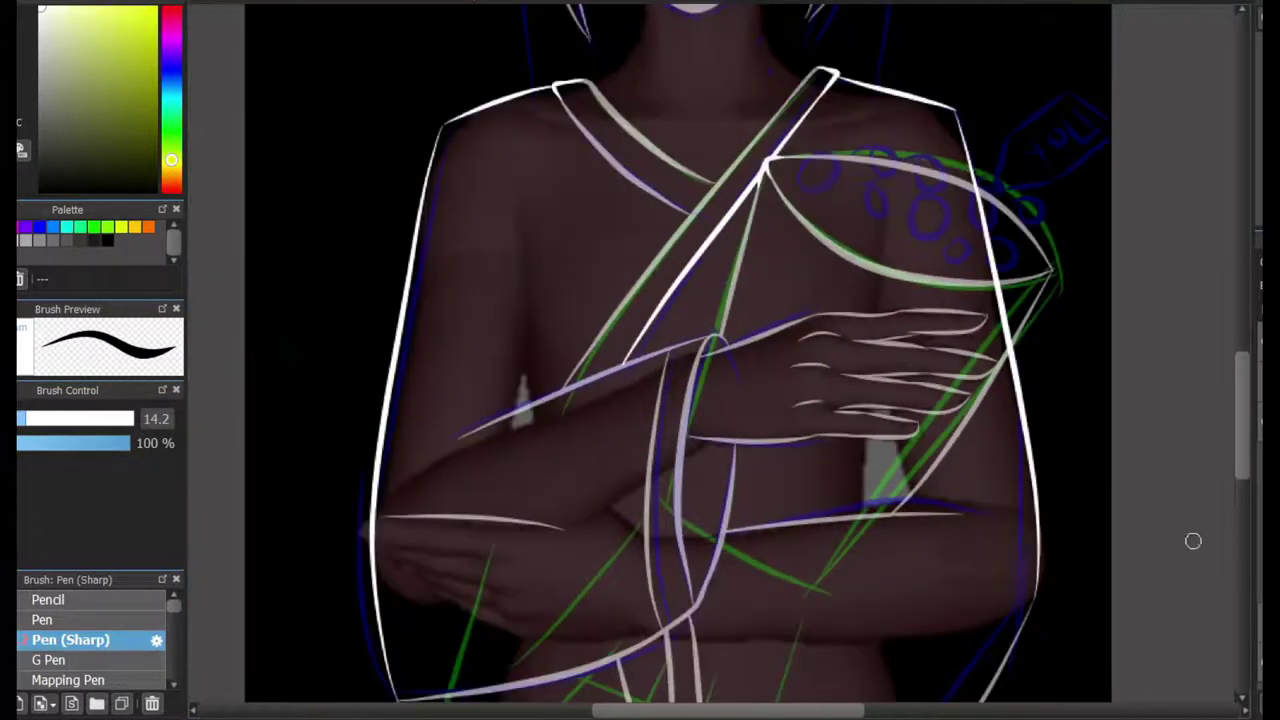
scroll(871, 375, "up", 4)
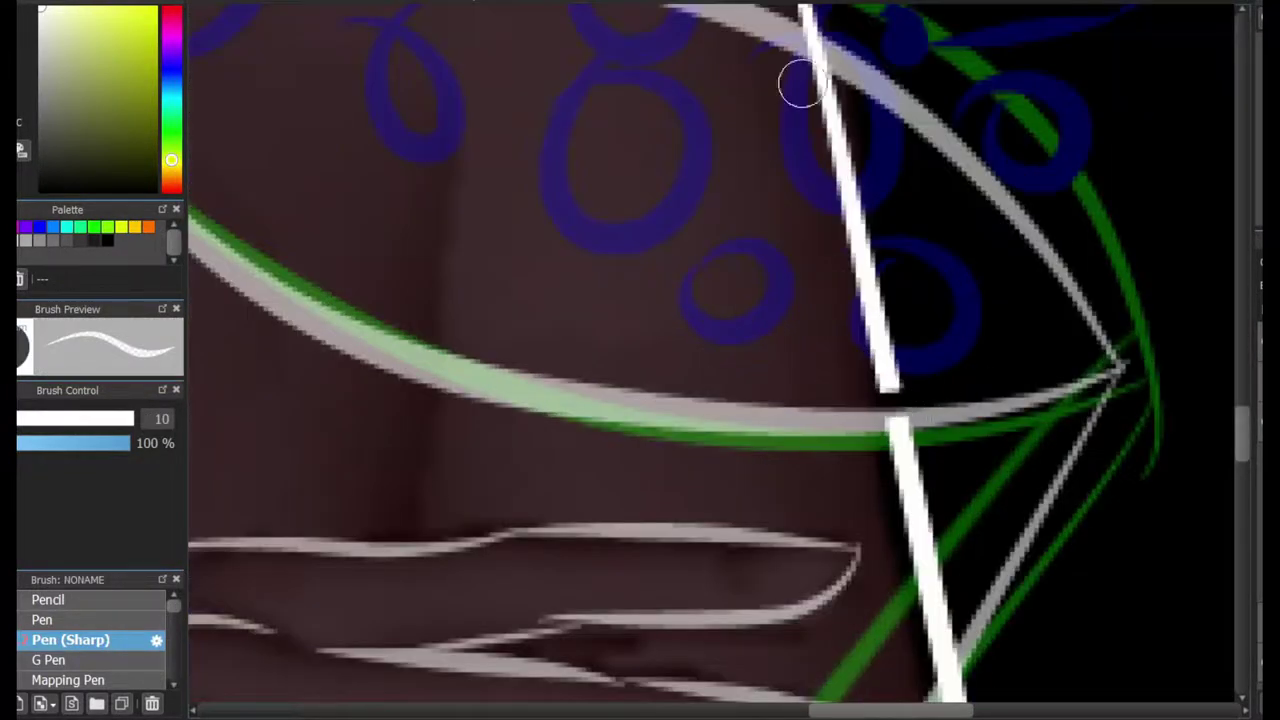
left_click_drag(852, 112, 856, 224)
left_click_drag(873, 393, 880, 380)
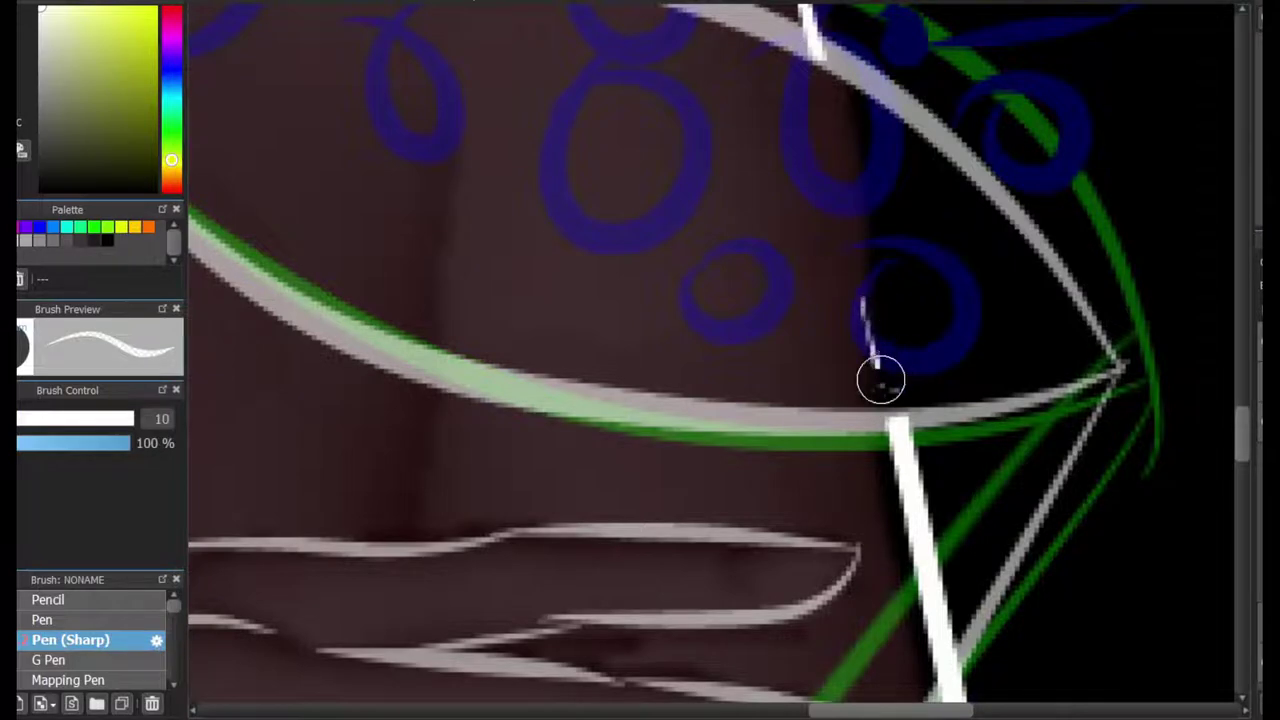
scroll(957, 302, "down", 3)
scroll(606, 531, "up", 3)
Draw the robe's side edges from both lower sleeves down to the canvas edge and trim their upper ends at the sleeves.
key("b")
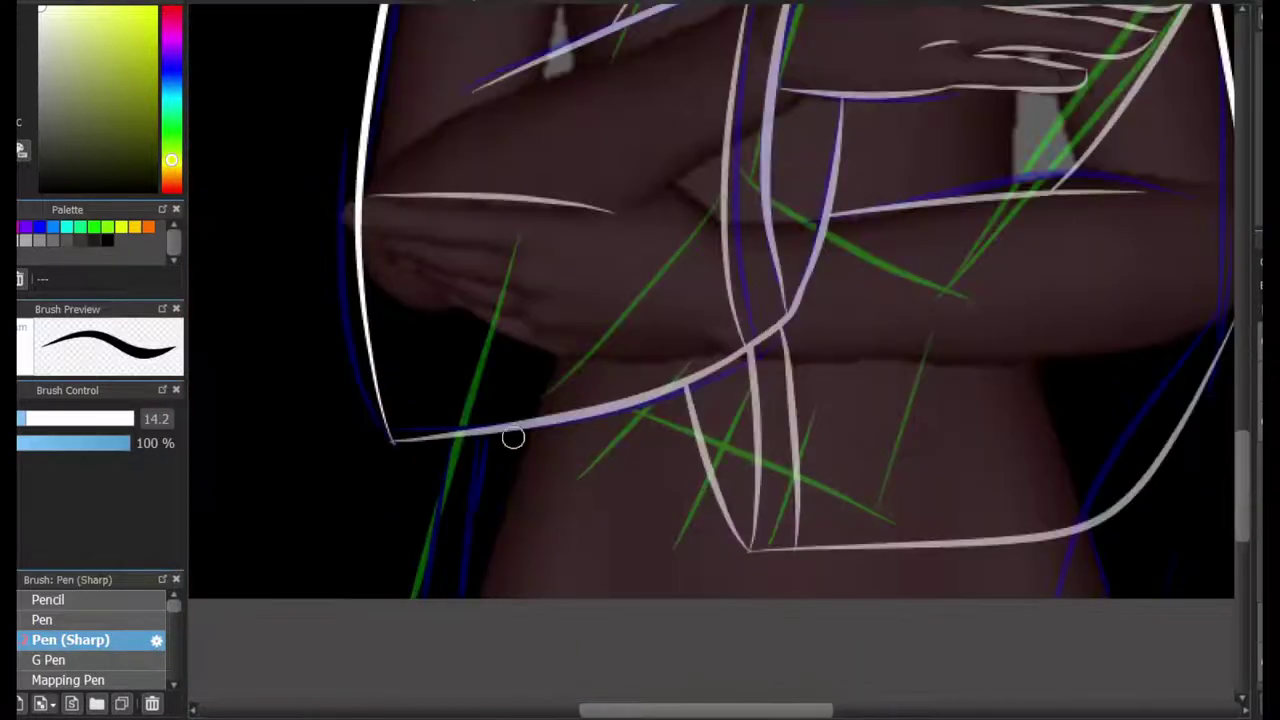
key("e")
scroll(554, 395, "up", 2)
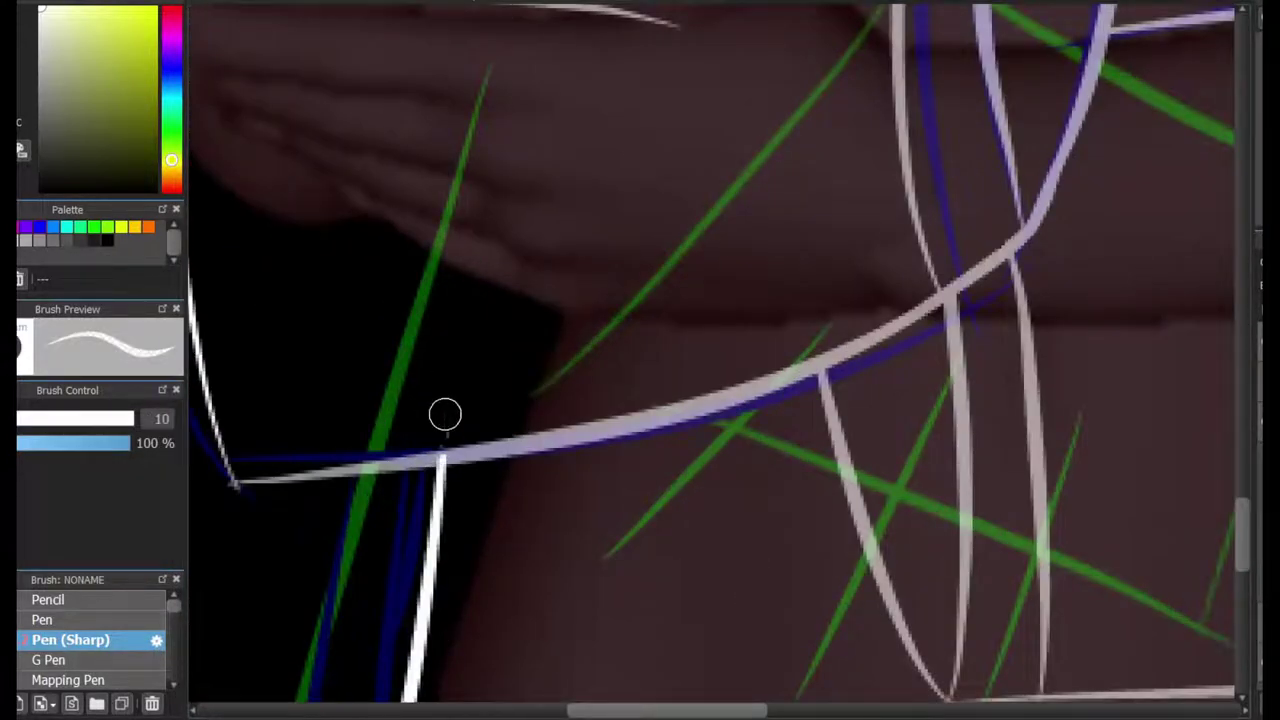
scroll(836, 556, "down", 2)
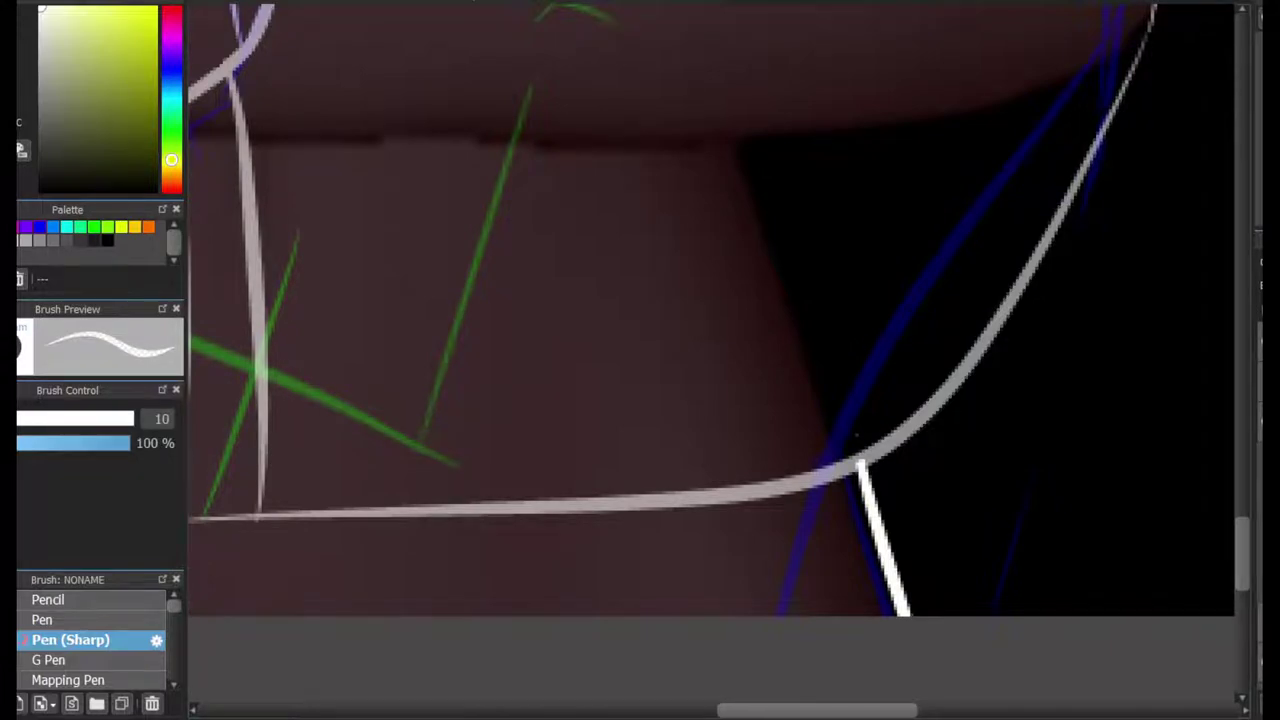
scroll(971, 306, "down", 3)
Draw the two inner neck lines below the jaw and try the outer neck curves down to the collar.
scroll(971, 306, "up", 5)
scroll(596, 407, "up", 2)
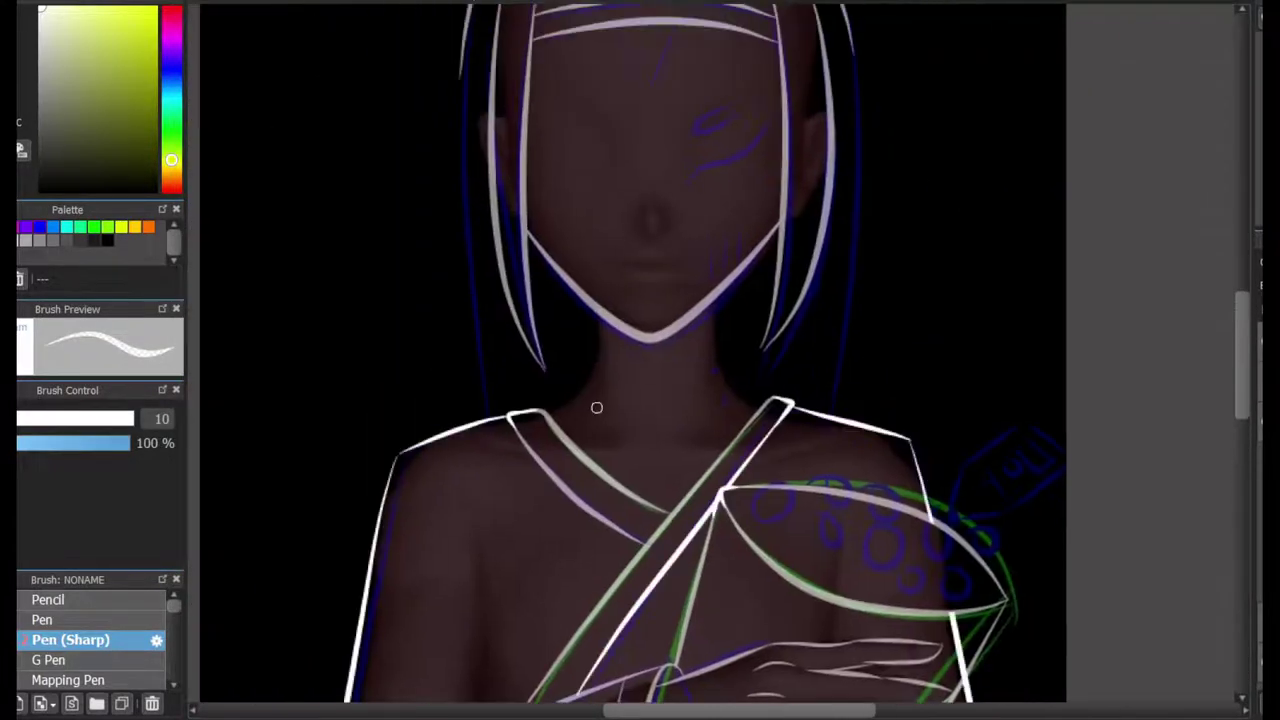
scroll(596, 407, "up", 3)
left_click_drag(586, 212, 478, 450)
key("ctrl+z")
left_click_drag(590, 205, 630, 425)
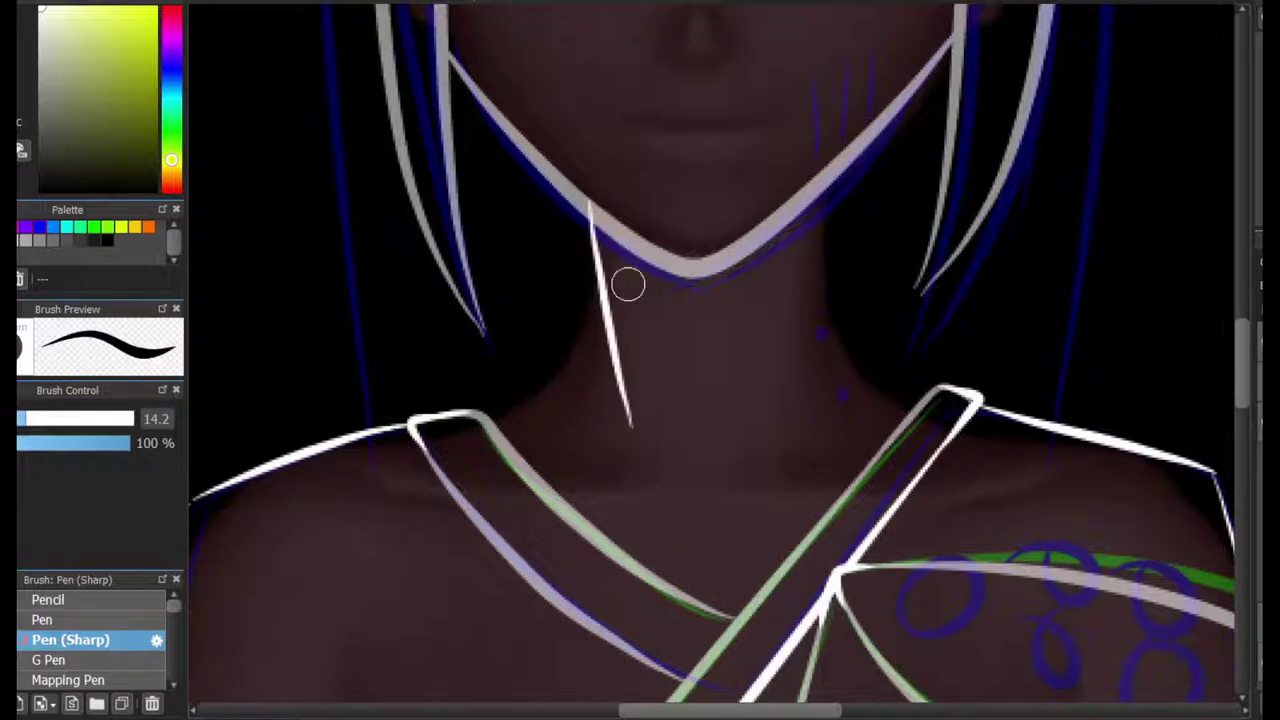
mouse_move(815, 188)
left_mouse_down()
mouse_move(762, 432)
mouse_move(891, 377)
mouse_move(920, 437)
left_mouse_up()
left_click_drag(590, 205, 490, 420)
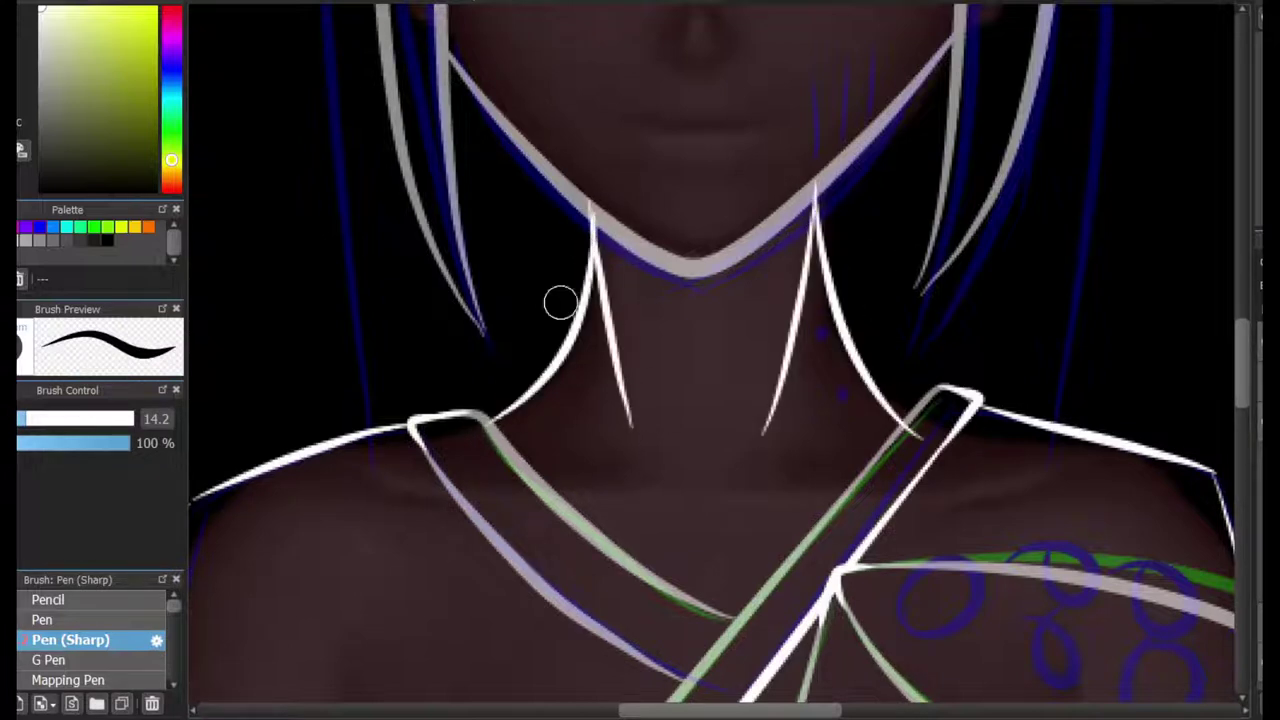
Redraw the outer neck curves on both sides from the jaw to the collar, undoing the unsuitable strokes.
key("ctrl+z")
key("ctrl+z")
key("ctrl+z")
mouse_move(815, 188)
left_mouse_down()
mouse_move(832, 245)
mouse_move(874, 343)
mouse_move(950, 425)
left_mouse_up()
left_click_drag(590, 205, 515, 392)
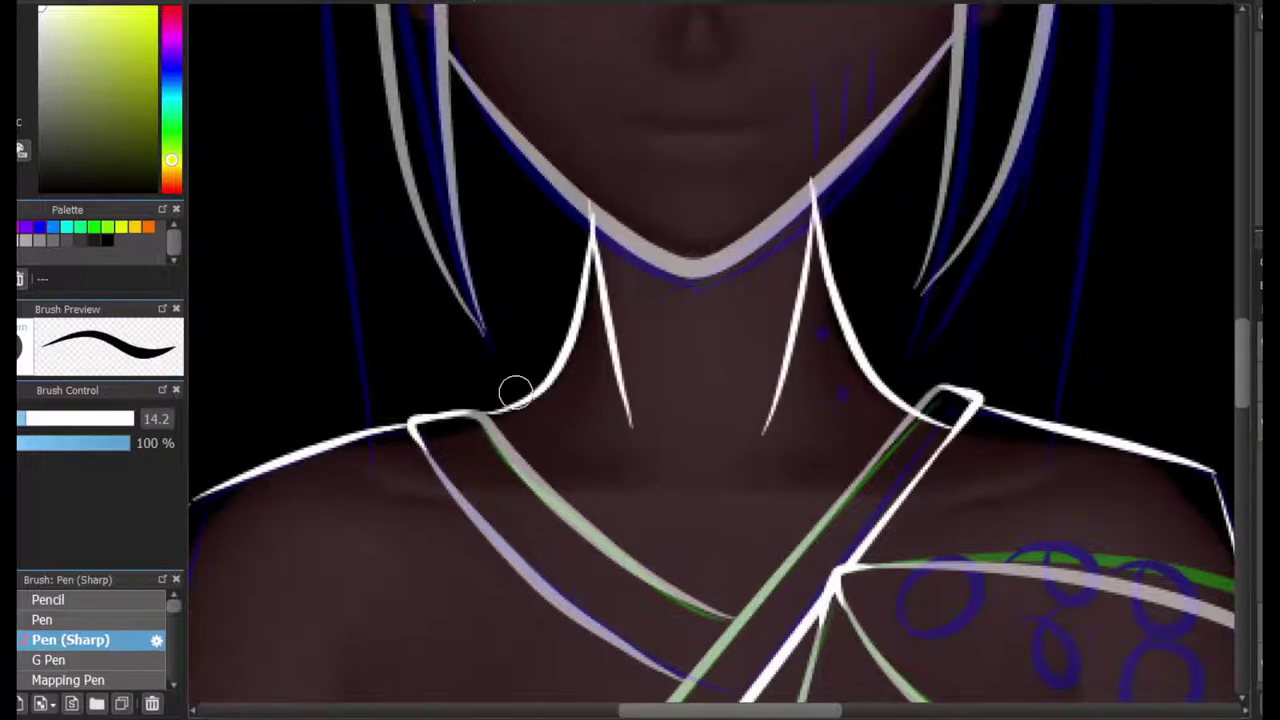
key("ctrl+z")
scroll(510, 455, "up", 1)
left_click_drag(612, 118, 478, 440)
key("ctrl+z")
key("ctrl+z")
left_click_drag(920, 82, 1080, 410)
mouse_move(615, 118)
left_mouse_down()
mouse_move(600, 215)
mouse_move(478, 405)
left_mouse_up()
key("ctrl+z")
Draw two short collarbone lines inside the neckline and erase the neck line's overlap on the collar.
left_click_drag(514, 494, 700, 514)
left_click_drag(840, 515, 1030, 492)
key("e")
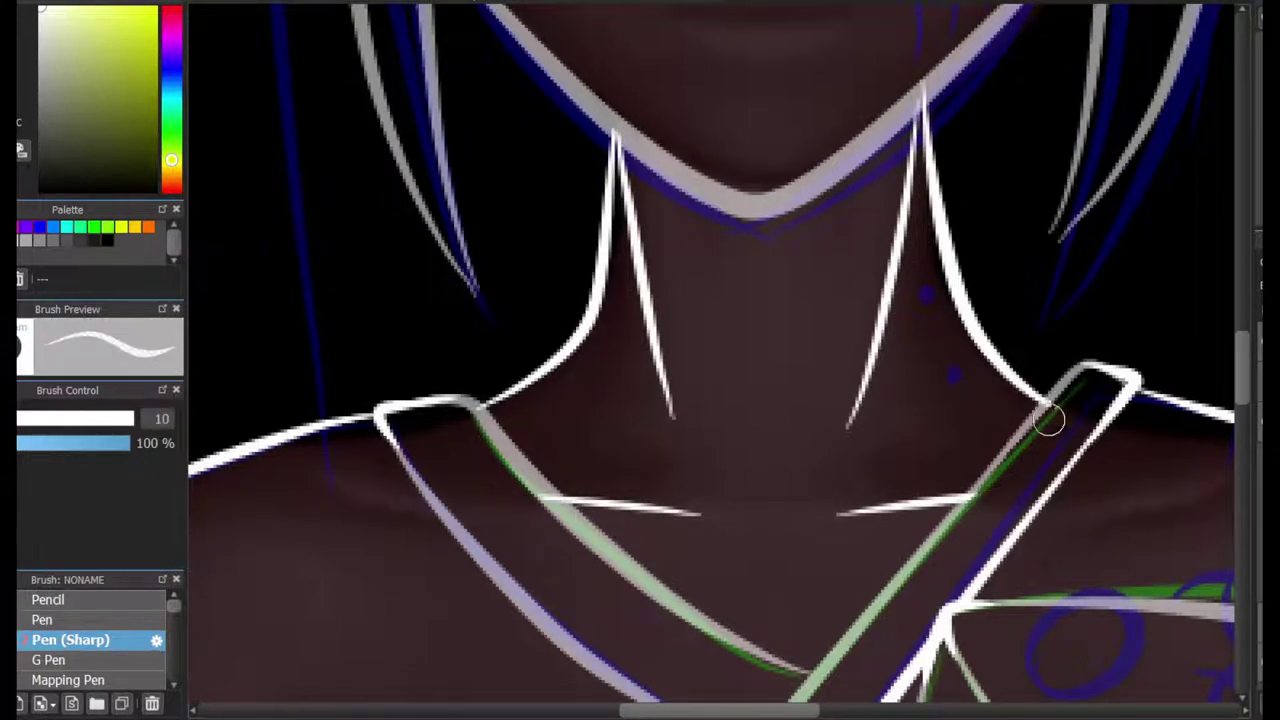
key("e")
scroll(640, 360, "down", 5)
Draw the pointed outer outlines of both animal ears over the sketch, ending at the hair.
scroll(440, 212, "up", 6)
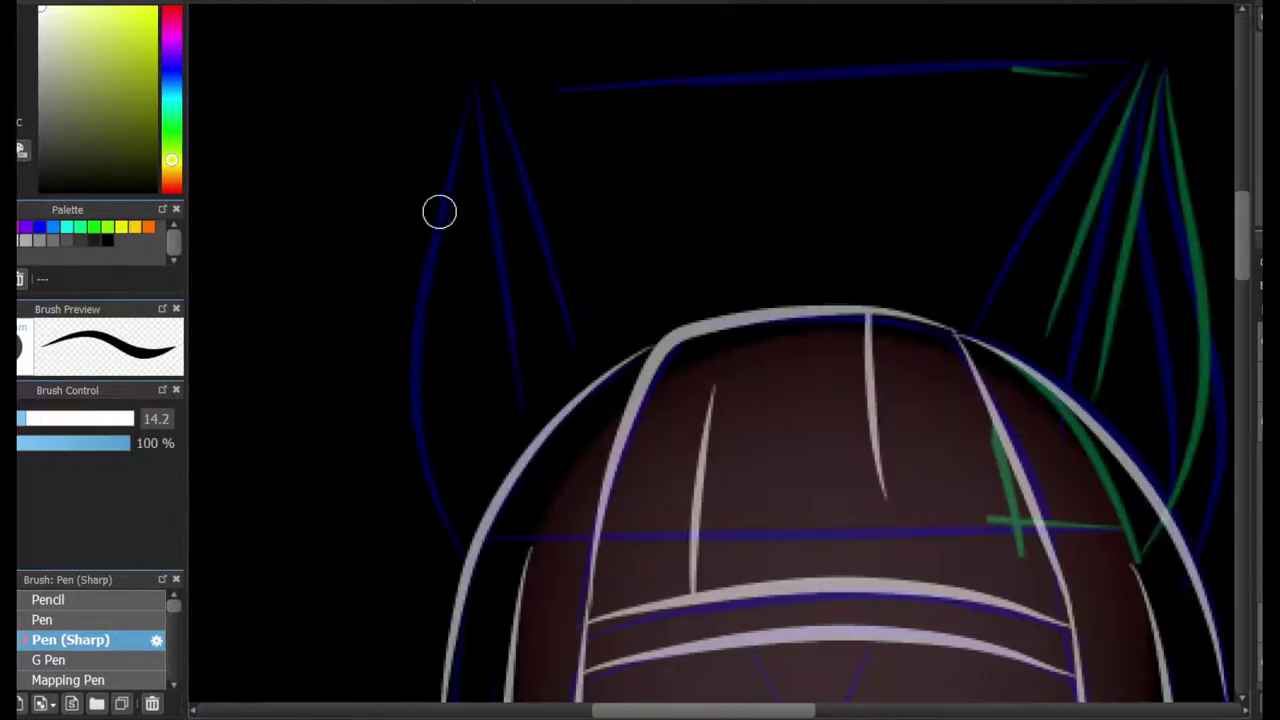
mouse_move(466, 560)
left_mouse_down()
mouse_move(474, 86)
mouse_move(625, 380)
left_mouse_up()
left_click_drag(677, 709, 707, 709)
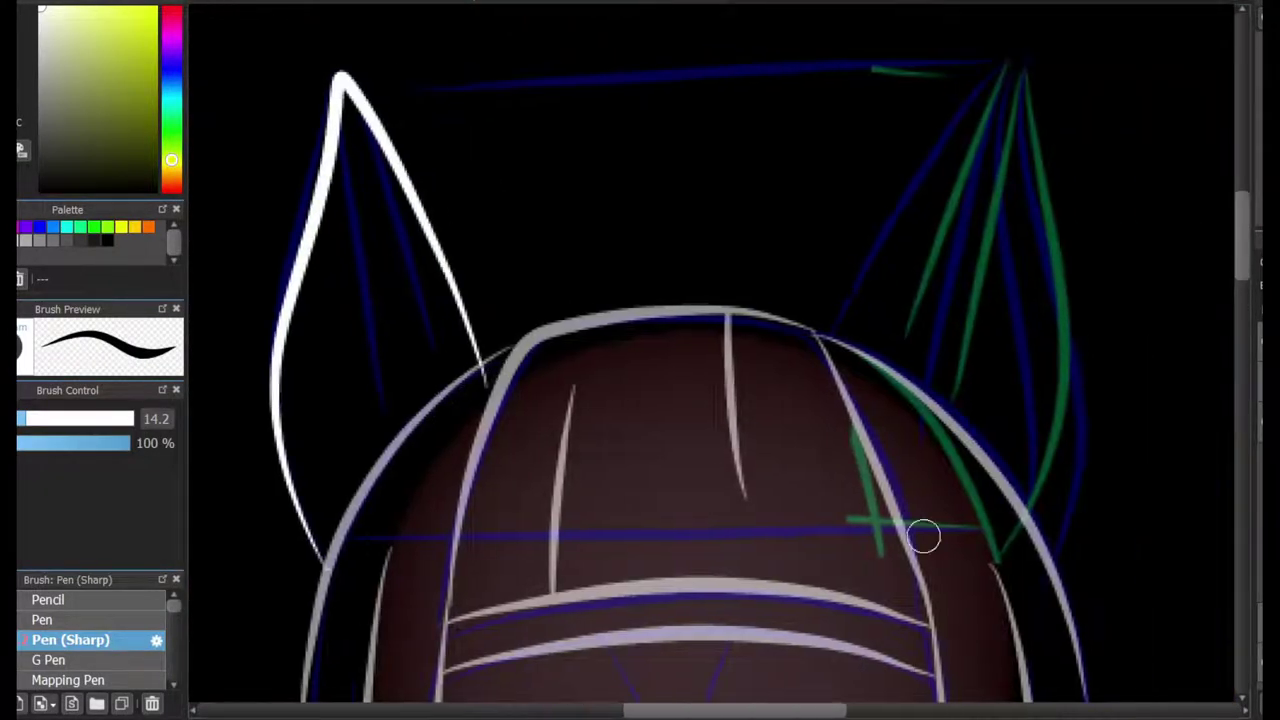
left_click_drag(1008, 538, 862, 338)
scroll(862, 338, "down", 5)
scroll(805, 198, "up", 5)
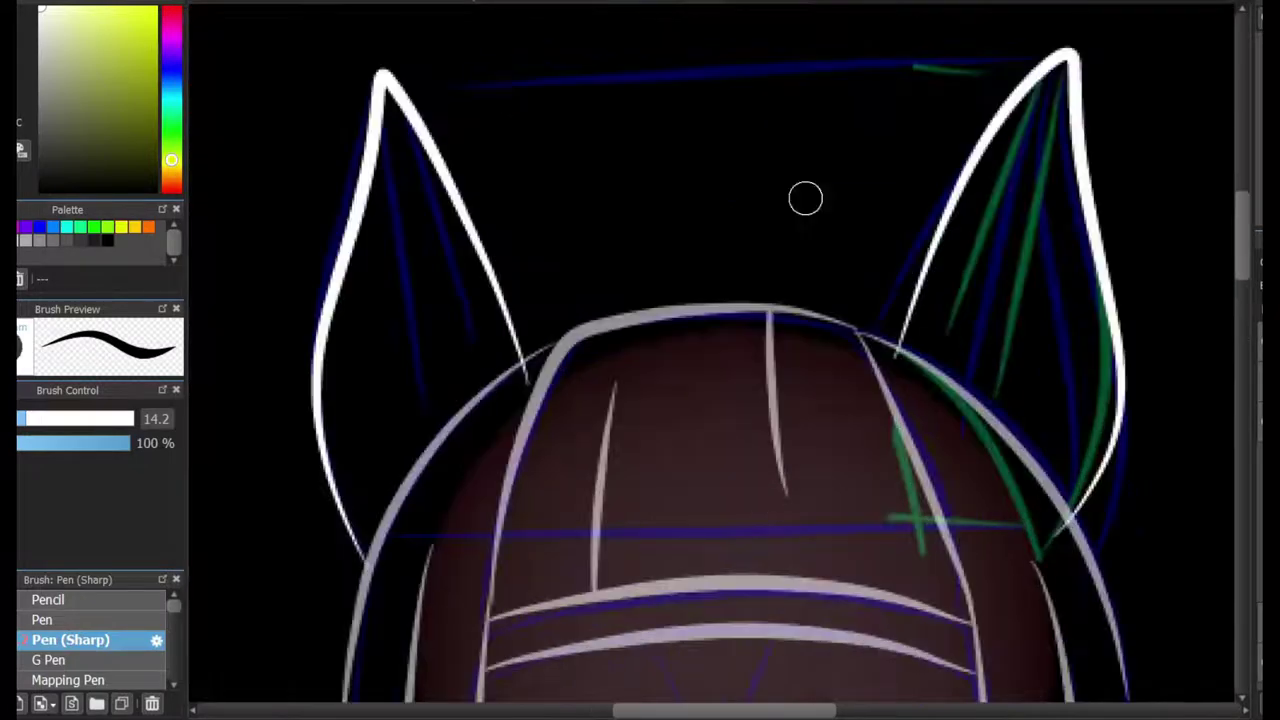
Draw an inner line from the tip of each ear to the hair and trim the ends at the hair outline.
left_click_drag(1065, 55, 960, 430)
left_click_drag(385, 85, 466, 429)
key("e")
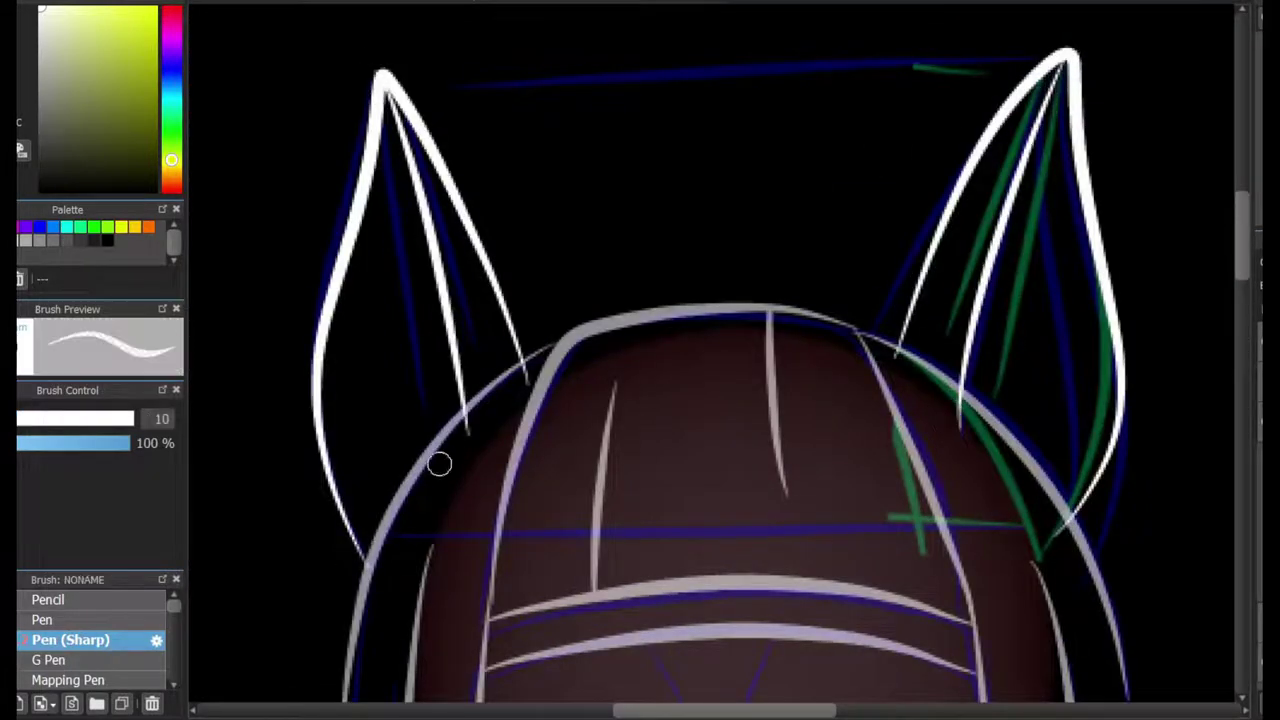
scroll(462, 457, "up", 2)
Reinforce the hair outline beneath the ear up to the top of the fringe and clean up overlapping ends.
key("b")
left_click_drag(500, 330, 694, 206)
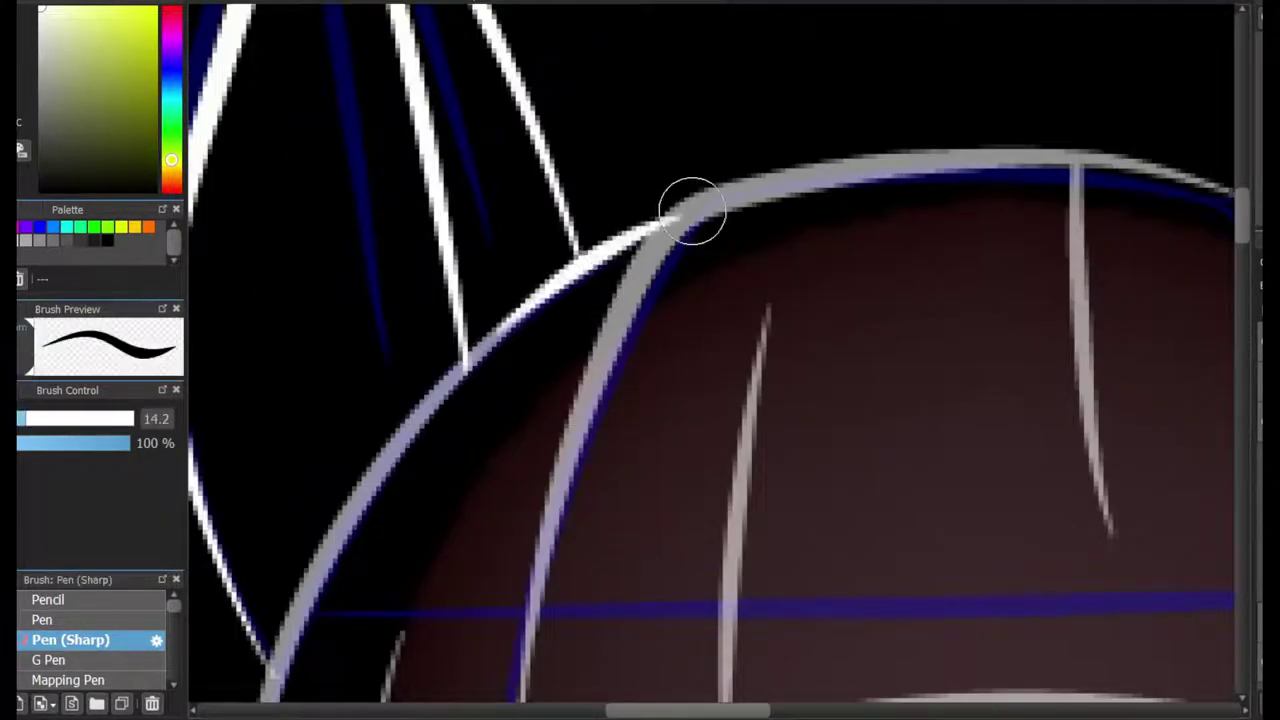
scroll(431, 197, "right", 5)
key("e")
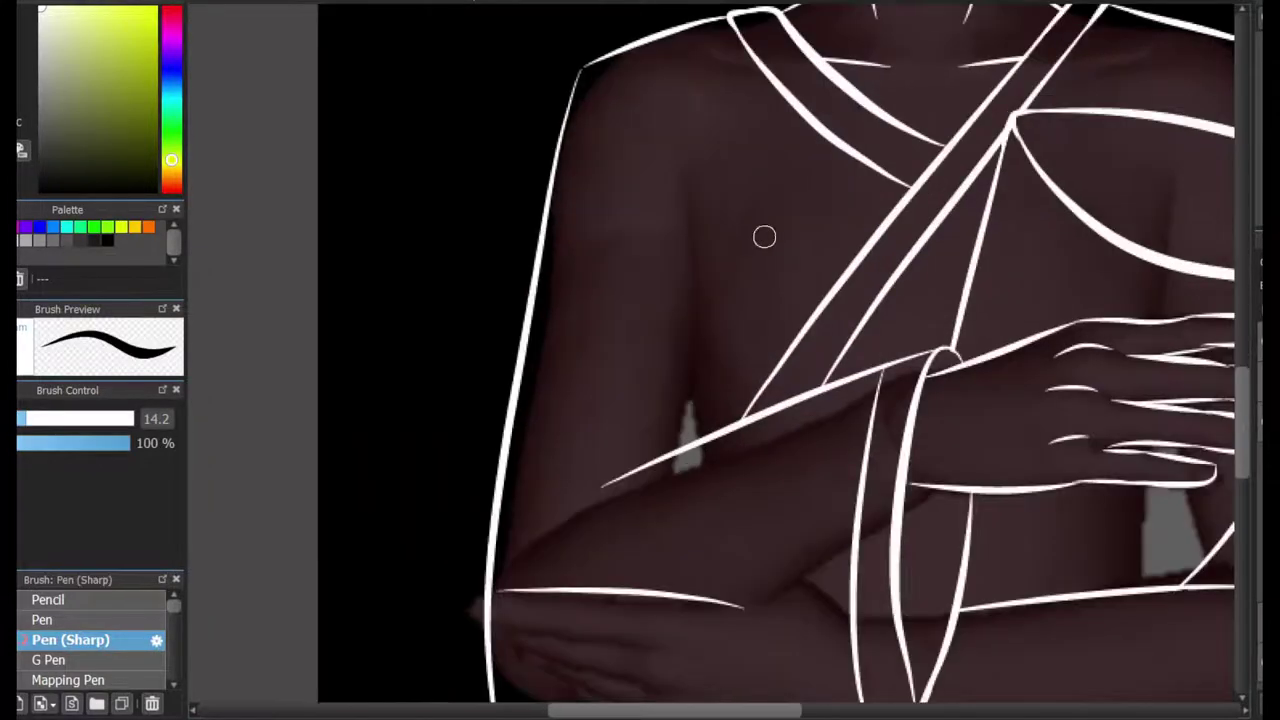
Draw a vertical line separating the arm from the chest and erase its end below the folded sleeve's upper edge.
left_click_drag(689, 175, 684, 480)
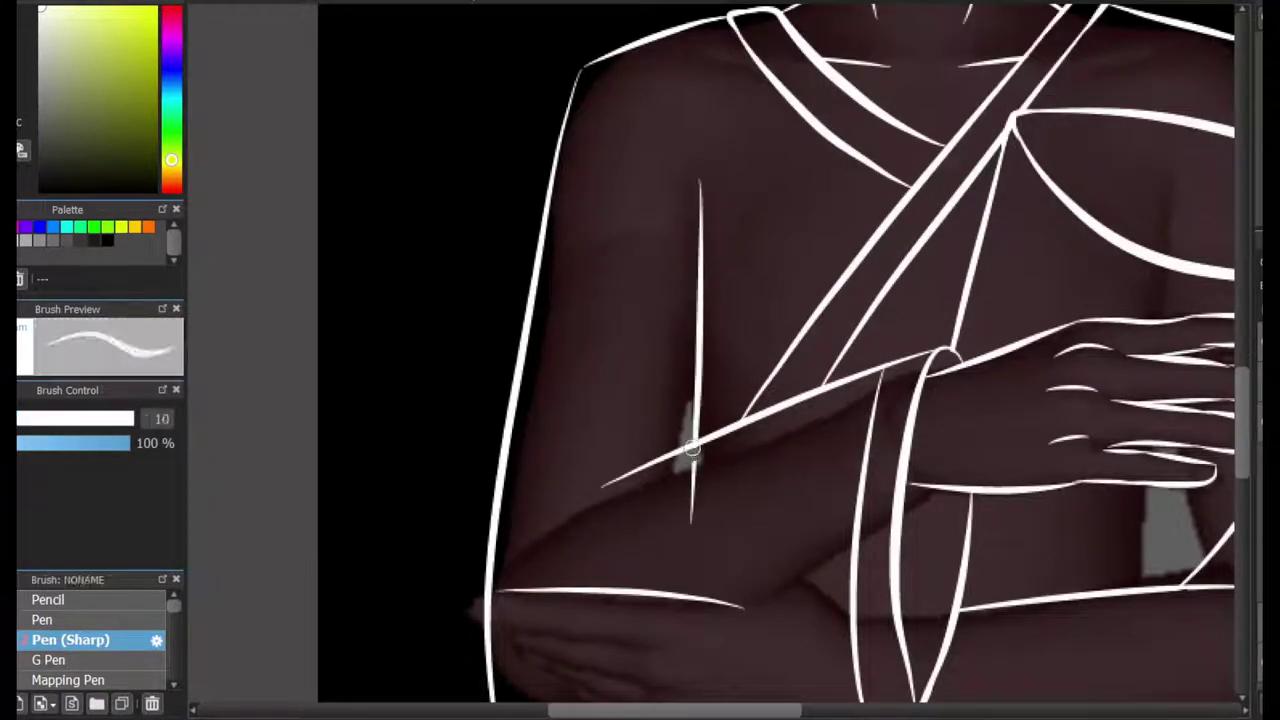
scroll(690, 460, "up", 3)
scroll(705, 469, "down", 3)
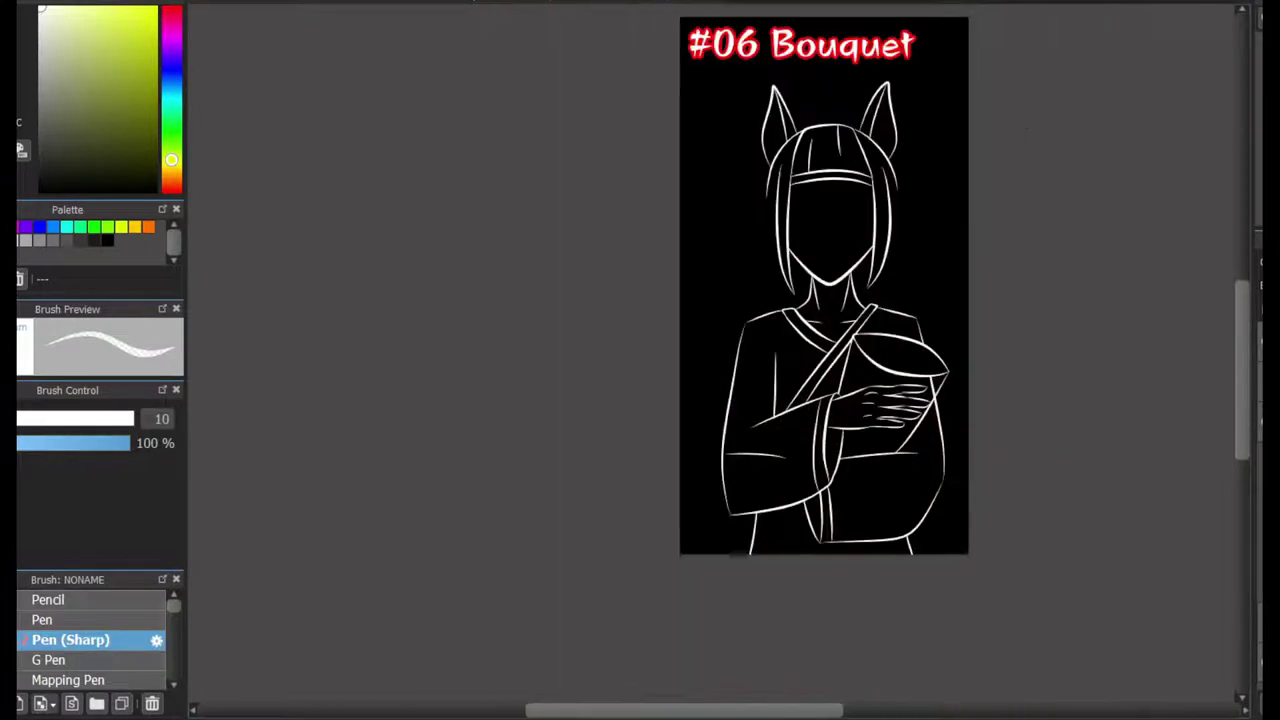
key("h")
scroll(711, 350, "up", 2)
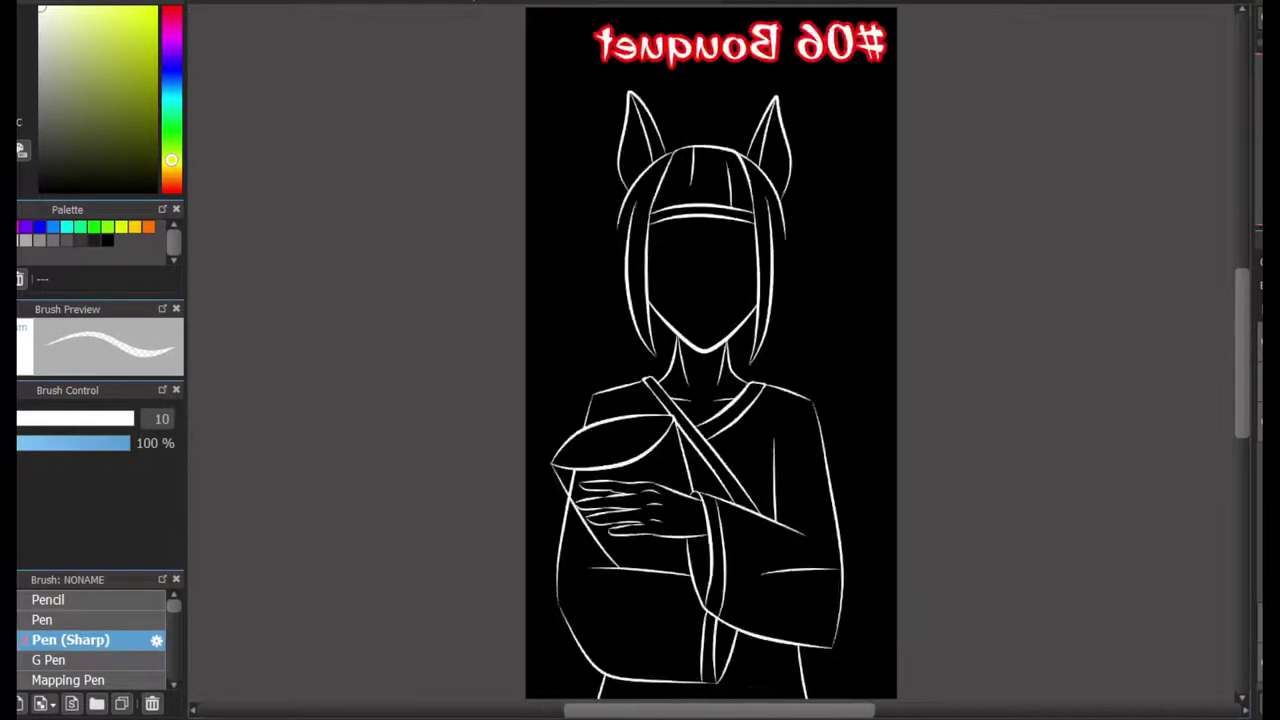
key("h")
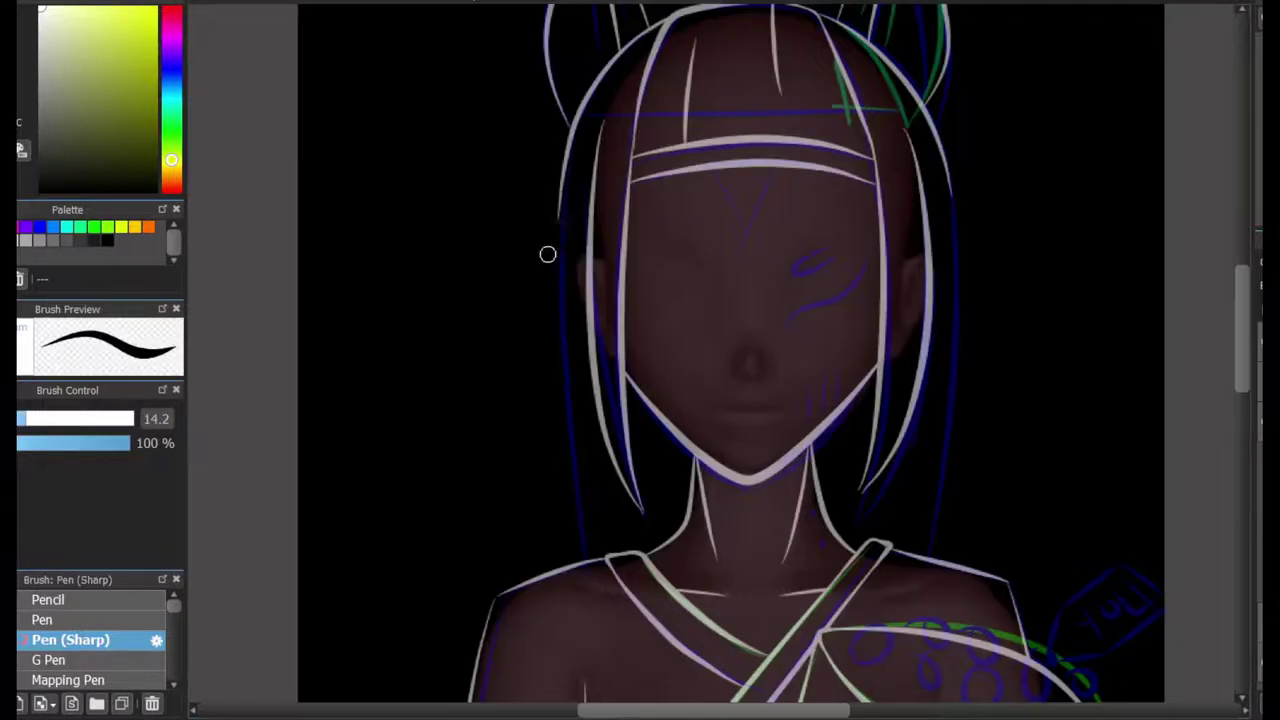
Draw long outer hair strands on both sides of the head, running from beside the temples down to the shoulders.
left_click_drag(557, 218, 574, 594)
left_click_drag(955, 196, 914, 580)
key("ctrl+z")
left_click_drag(951, 197, 933, 575)
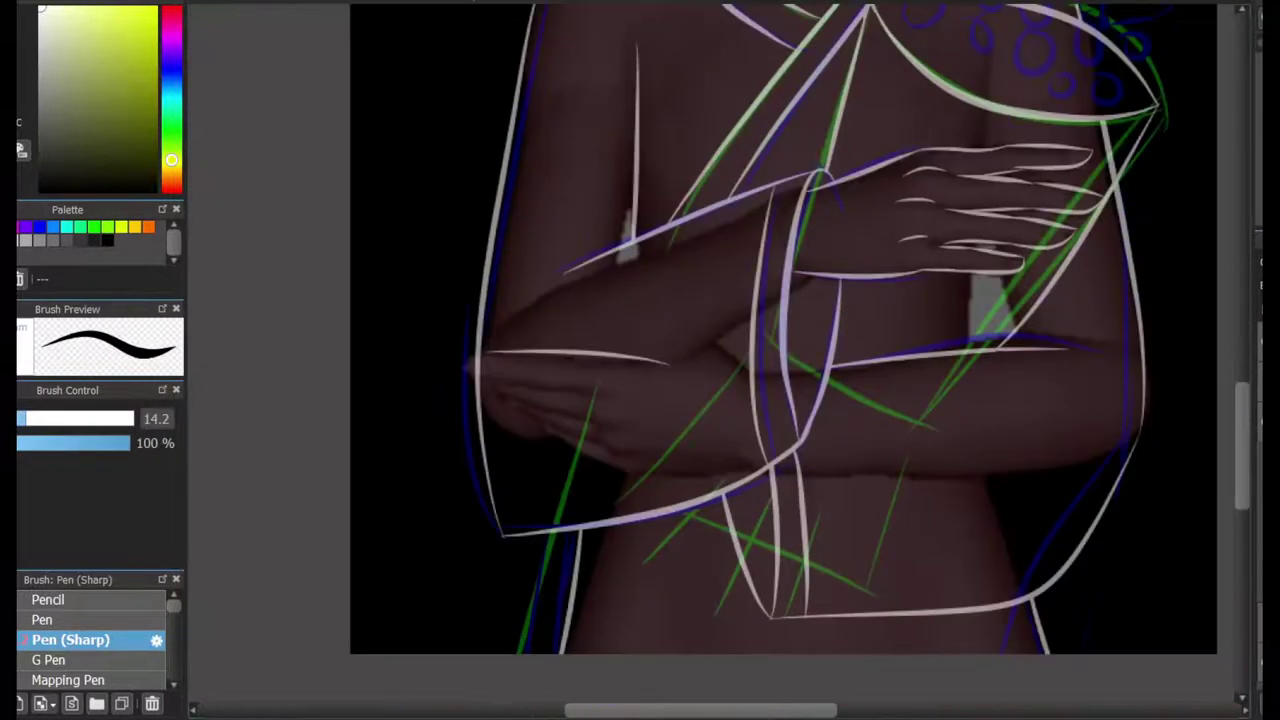
left_click_drag(736, 188, 562, 536)
key("ctrl+z")
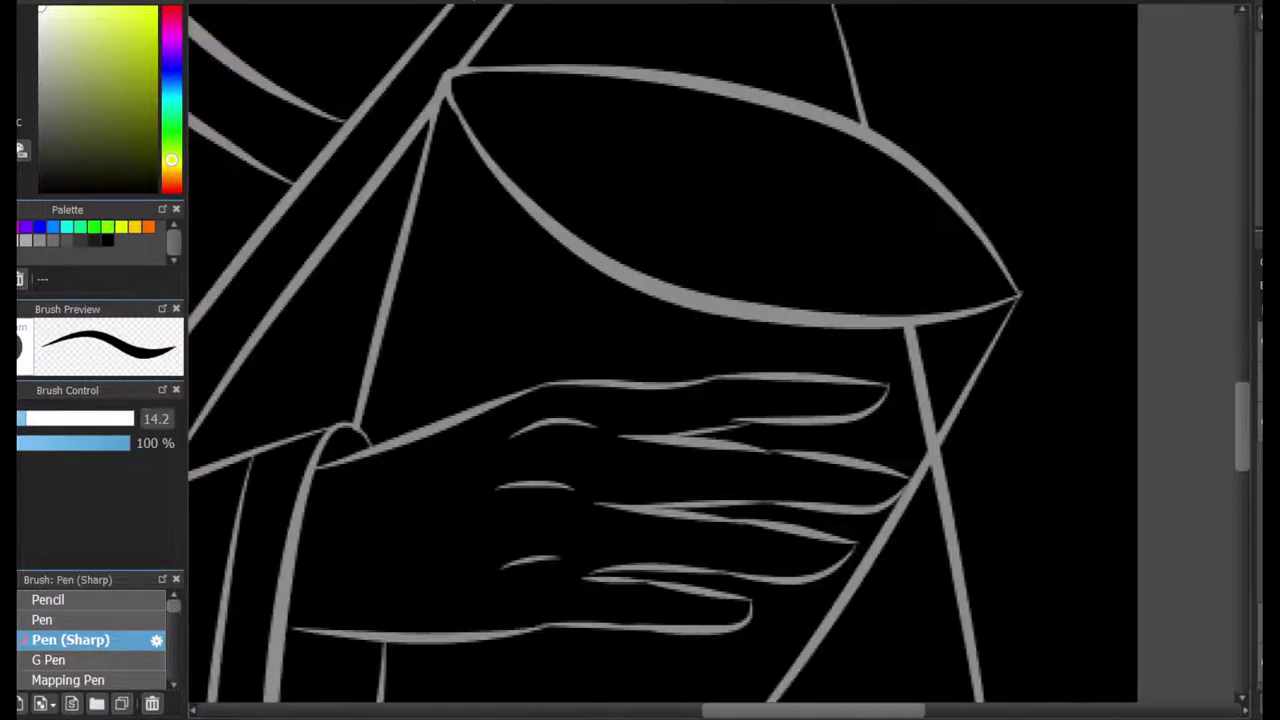
Erase the part of the arm line that crosses the bouquet wrapping between its rim and its slanted side edge.
scroll(880, 440, "up", 3)
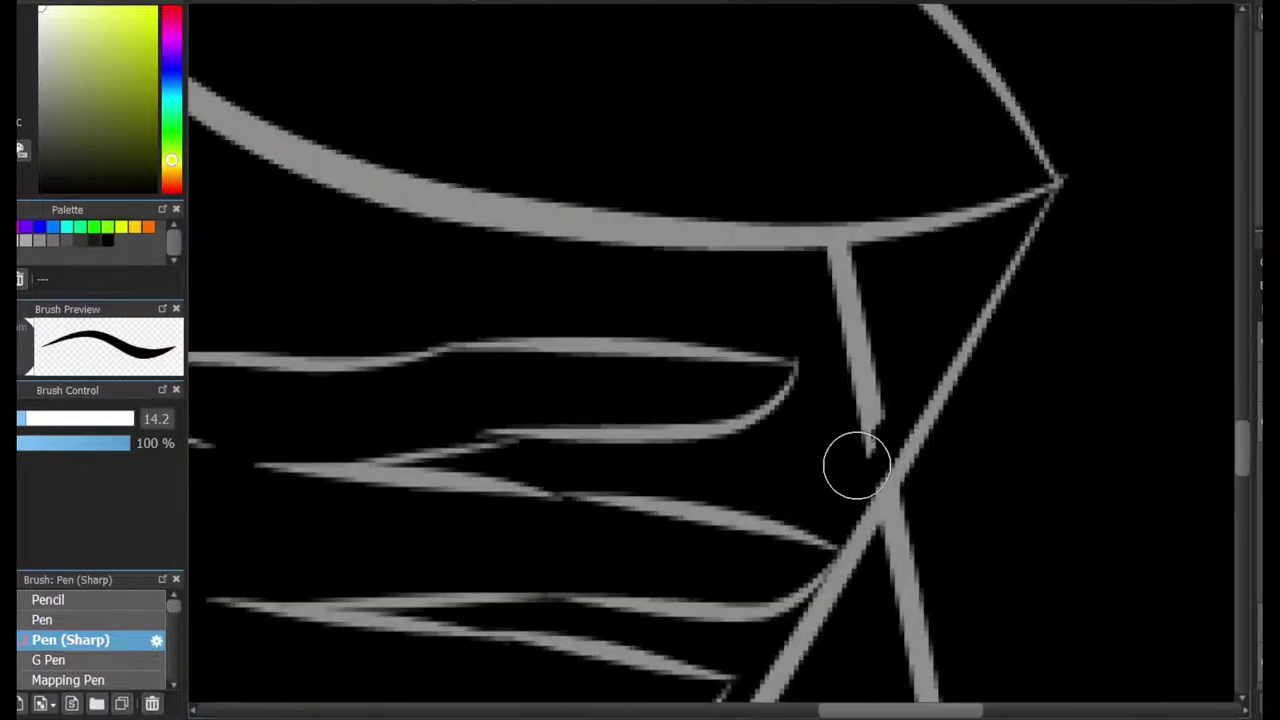
left_click(857, 465)
left_click(878, 256)
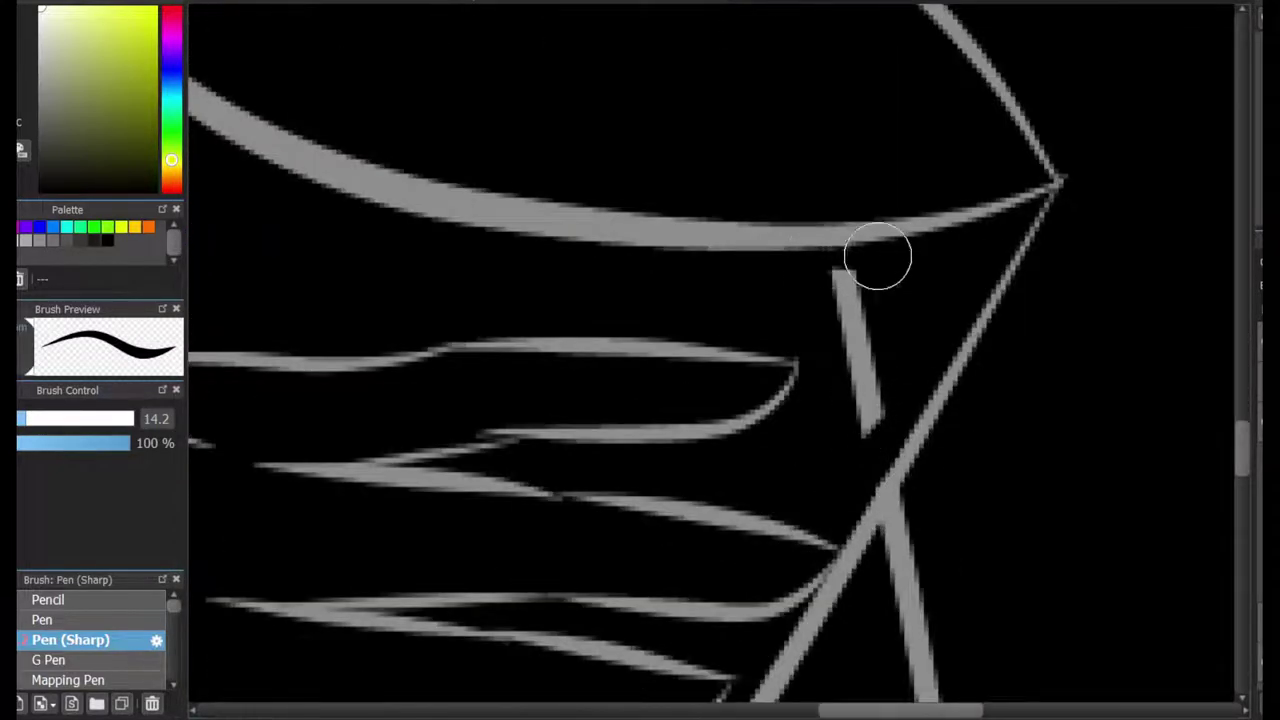
left_click_drag(866, 273, 878, 345)
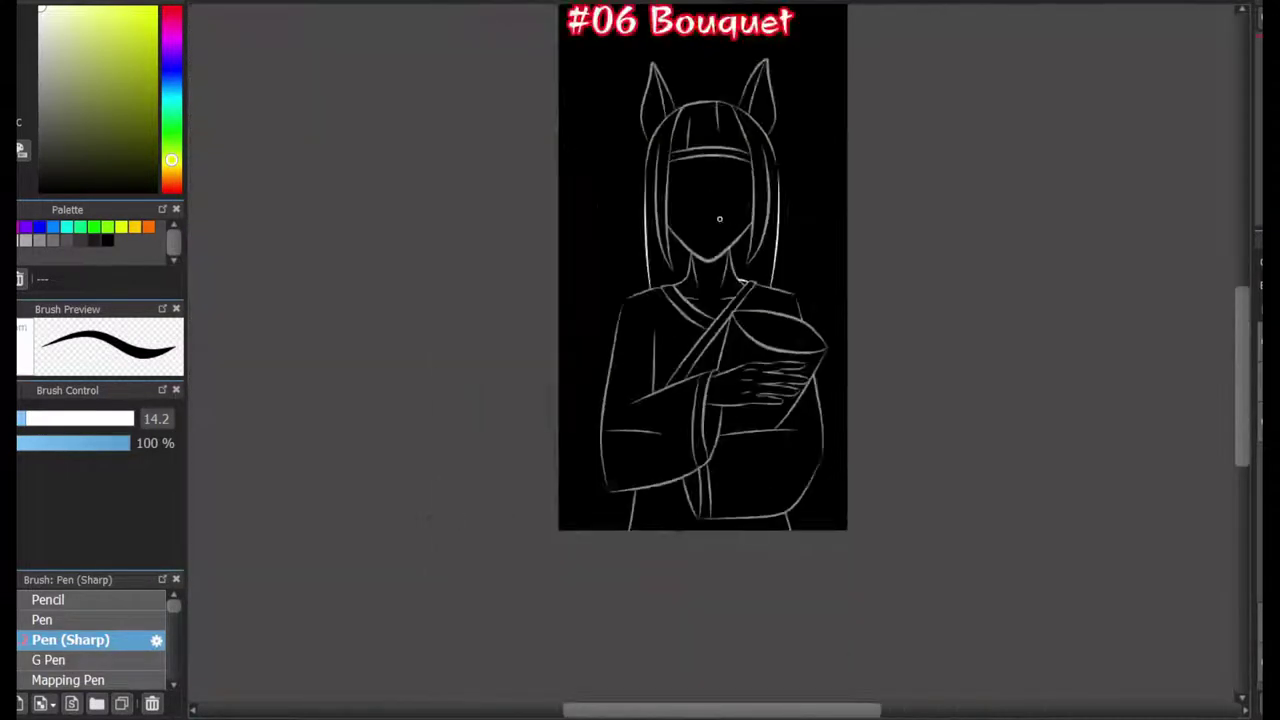
Select the robe's sleeves, chest, shoulder and skirt areas without the trim bands and fill them with grey.
scroll(1110, 483, "up", 2)
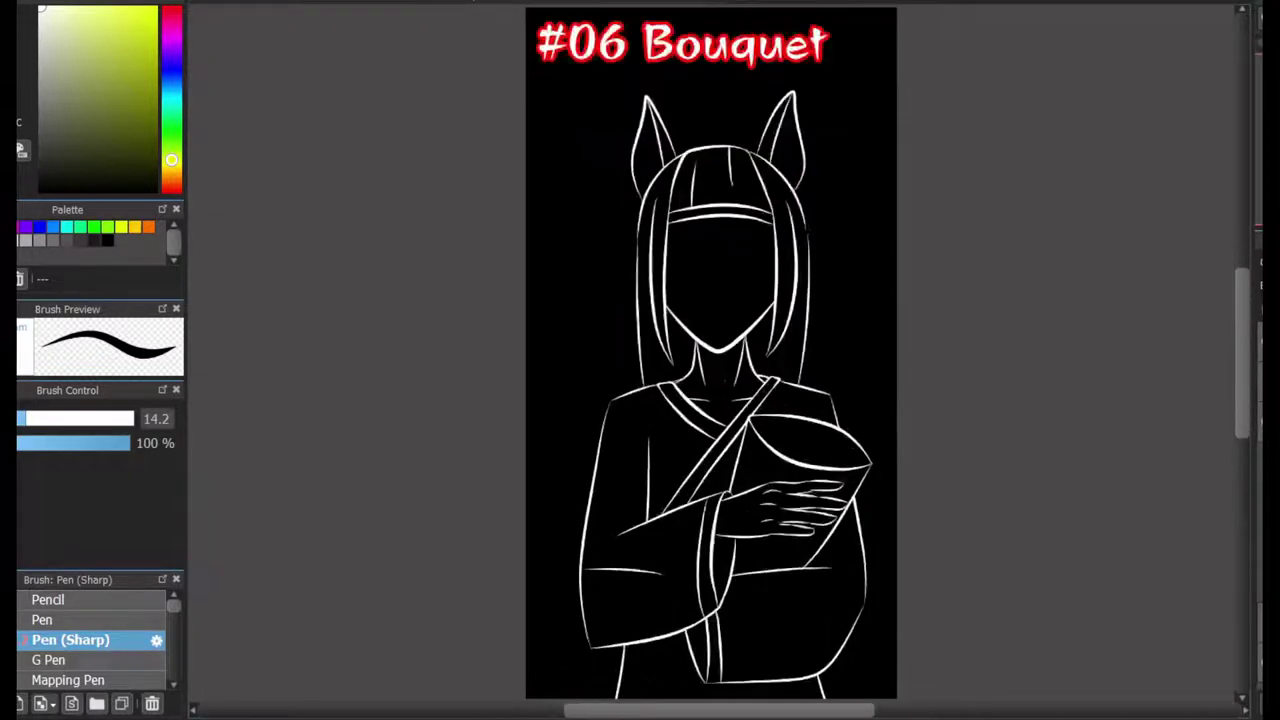
scroll(1013, 408, "up", 5)
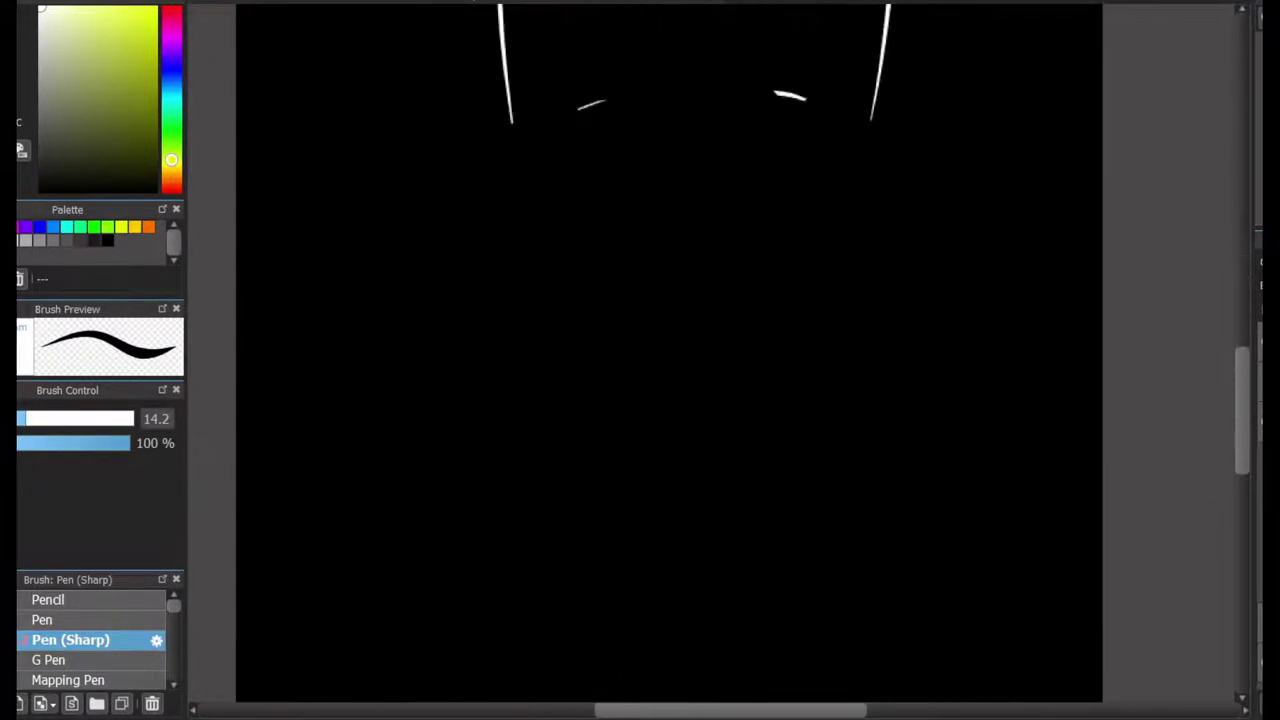
scroll(1013, 408, "down", 7)
scroll(1013, 408, "up", 2)
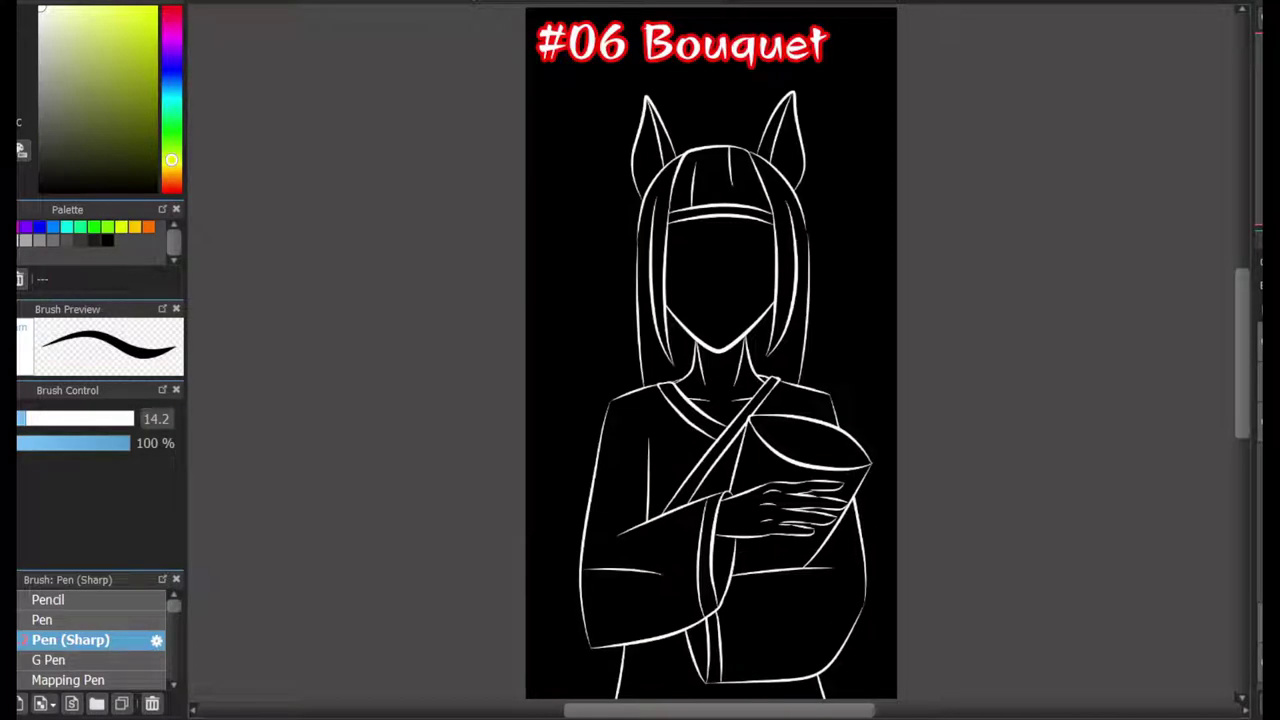
scroll(1192, 480, "up", 2)
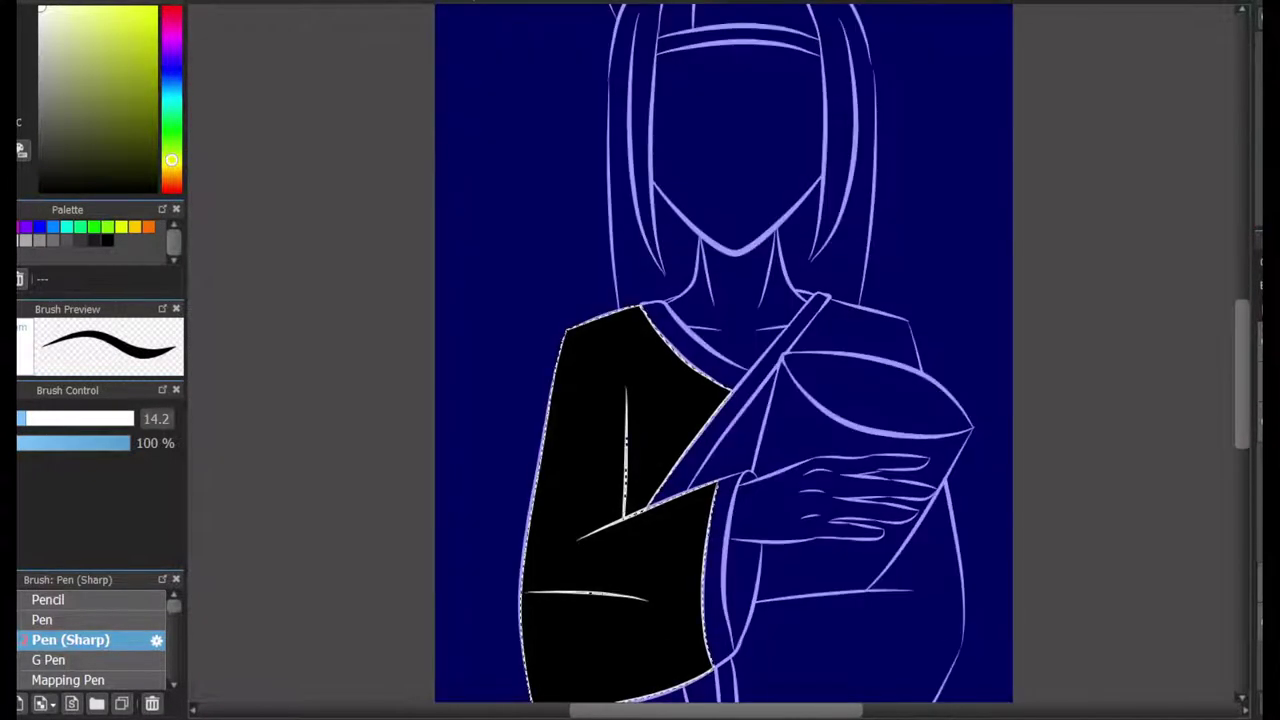
scroll(720, 400, "up", 2)
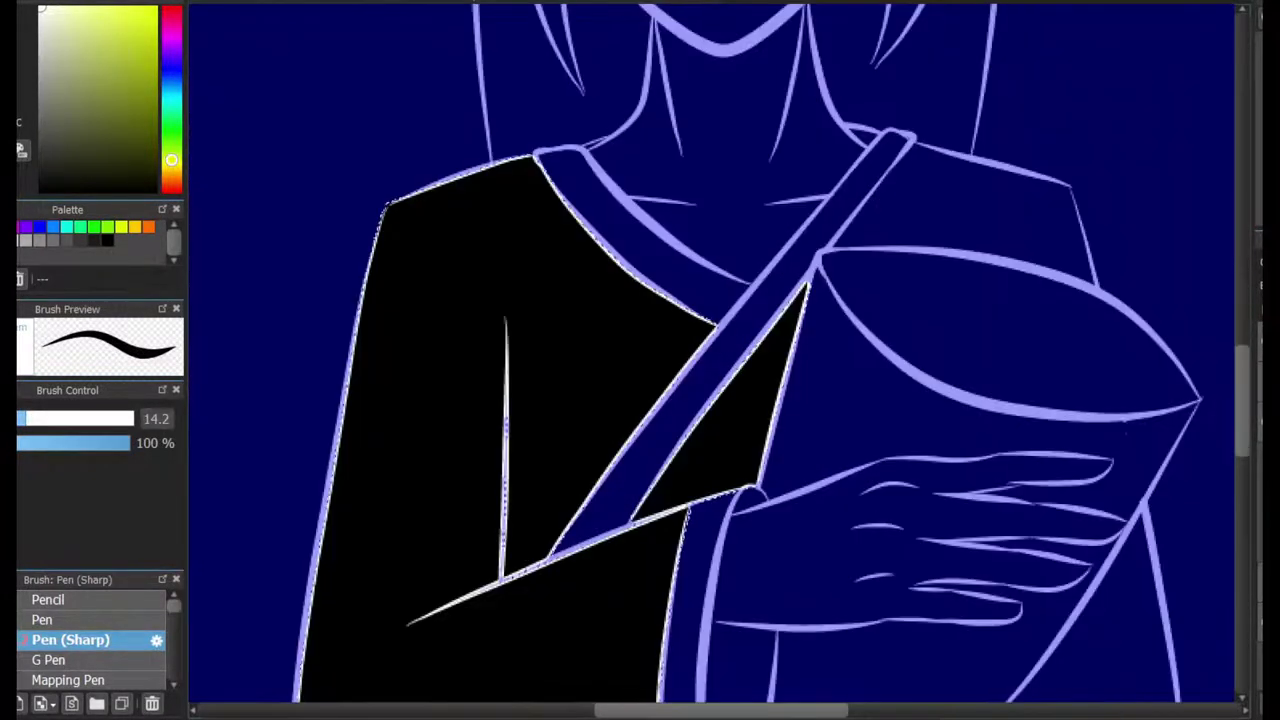
scroll(720, 400, "down", 4)
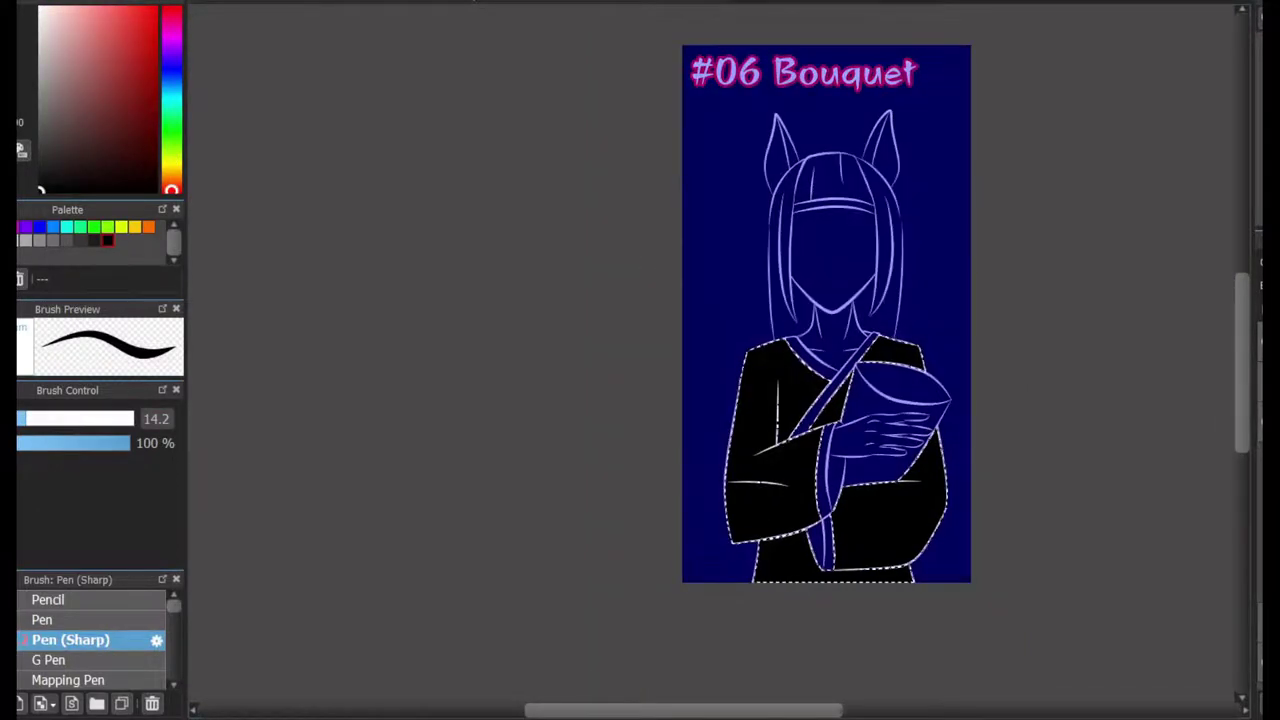
scroll(820, 360, "up", 3)
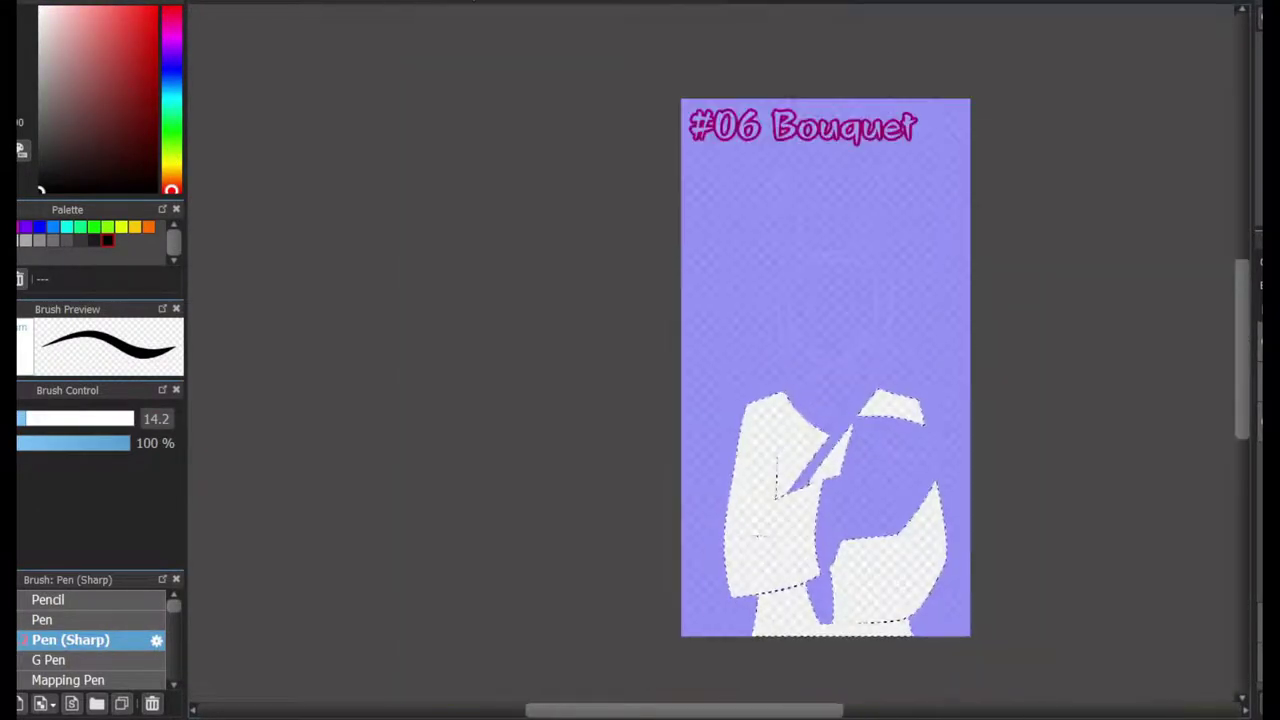
scroll(820, 470, "up", 3)
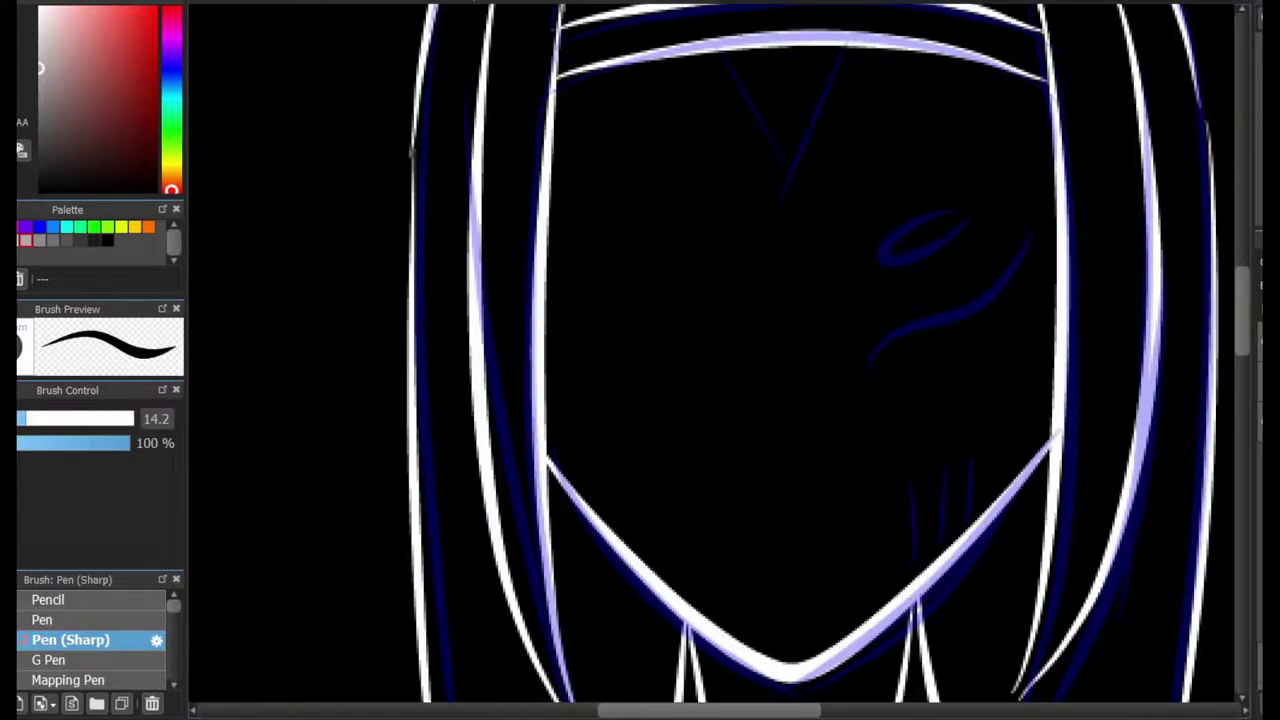
Switch to the Symmetry Pen in red and set its base point on the centre line of the face.
left_click(68, 680)
scroll(157, 632, "down", 2)
left_click(157, 632)
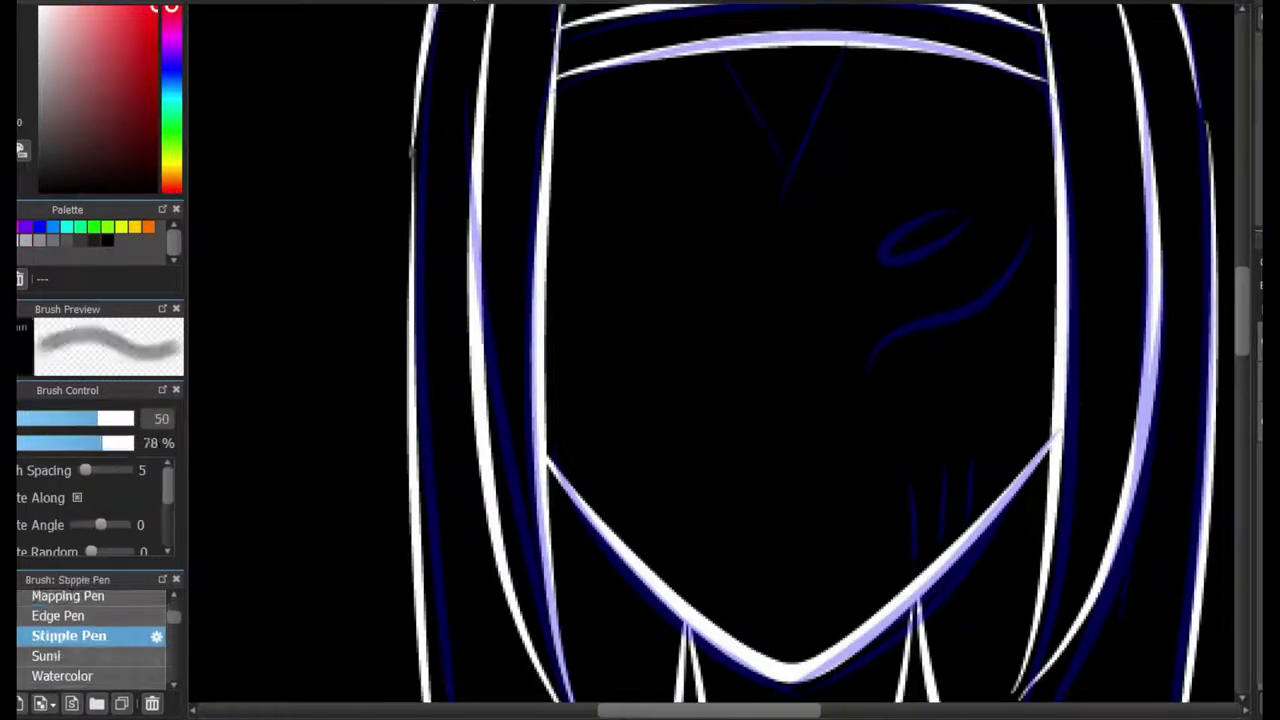
scroll(157, 632, "down", 3)
left_click(157, 632)
scroll(157, 626, "down", 4)
left_click(157, 626)
left_click(157, 636)
scroll(157, 636, "down", 2)
left_click(157, 623)
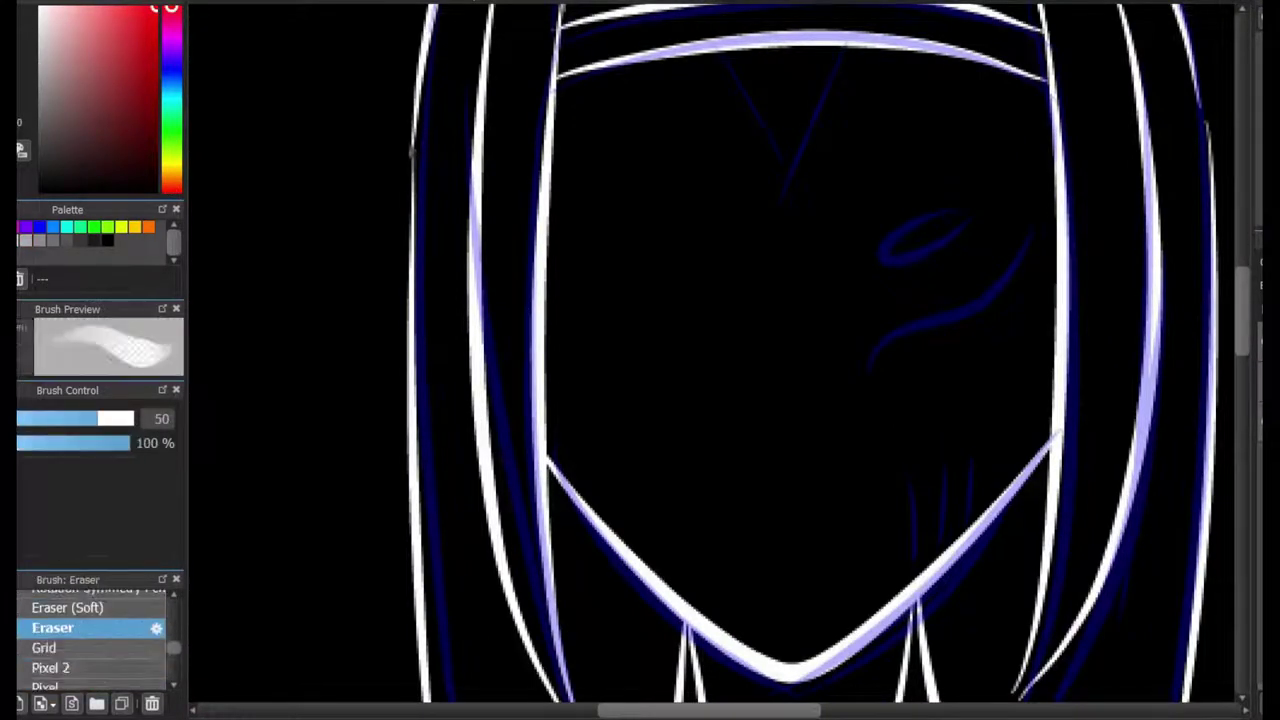
scroll(157, 623, "down", 1)
left_click(157, 623)
scroll(157, 623, "down", 1)
left_click(157, 640)
left_click_drag(768, 320, 909, 306)
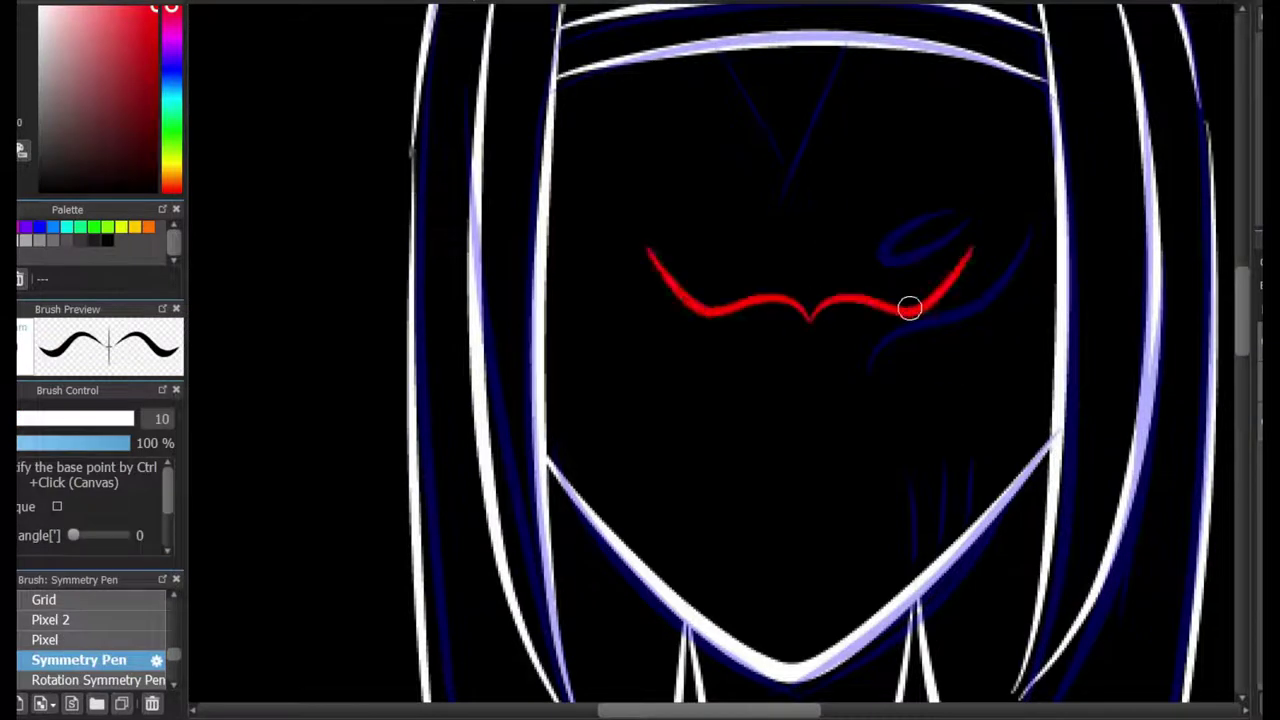
left_click(786, 369, "ctrl")
Draw mirrored curved eye lines over the sketch and three short whisker marks on each cheek in red.
left_click_drag(873, 375, 1023, 246)
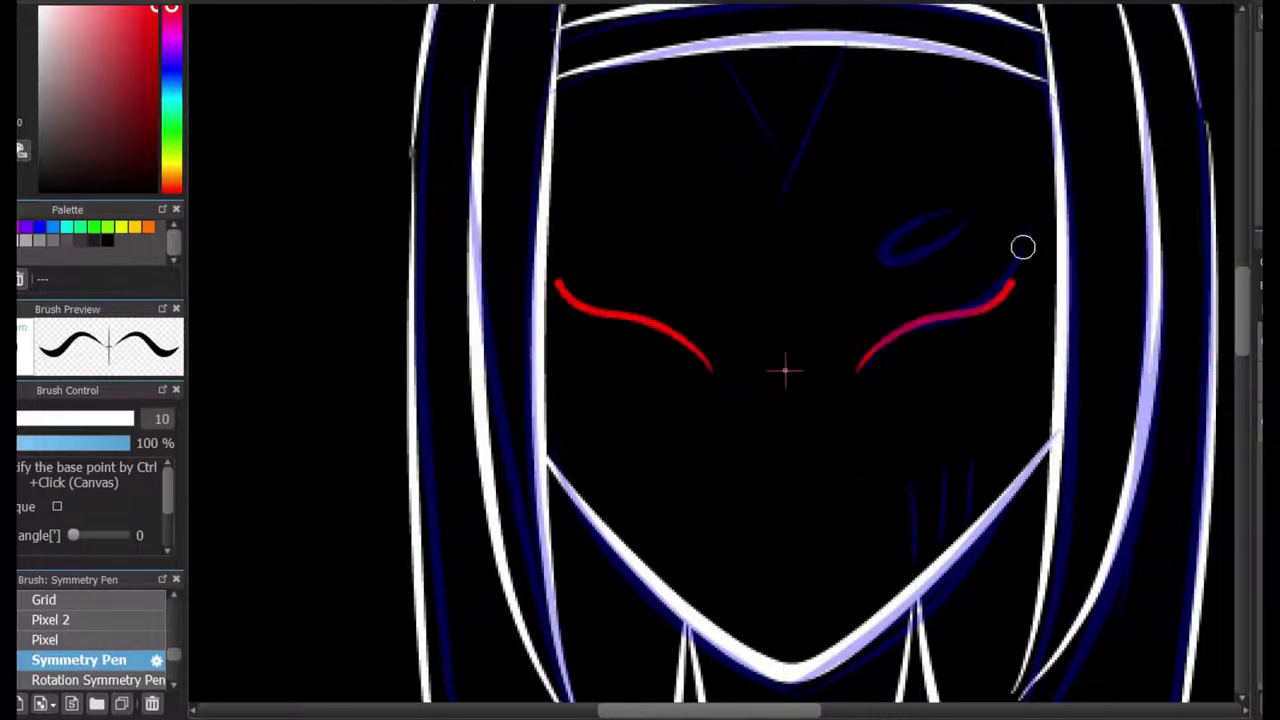
left_click_drag(876, 374, 1016, 240)
left_click_drag(924, 562, 914, 492)
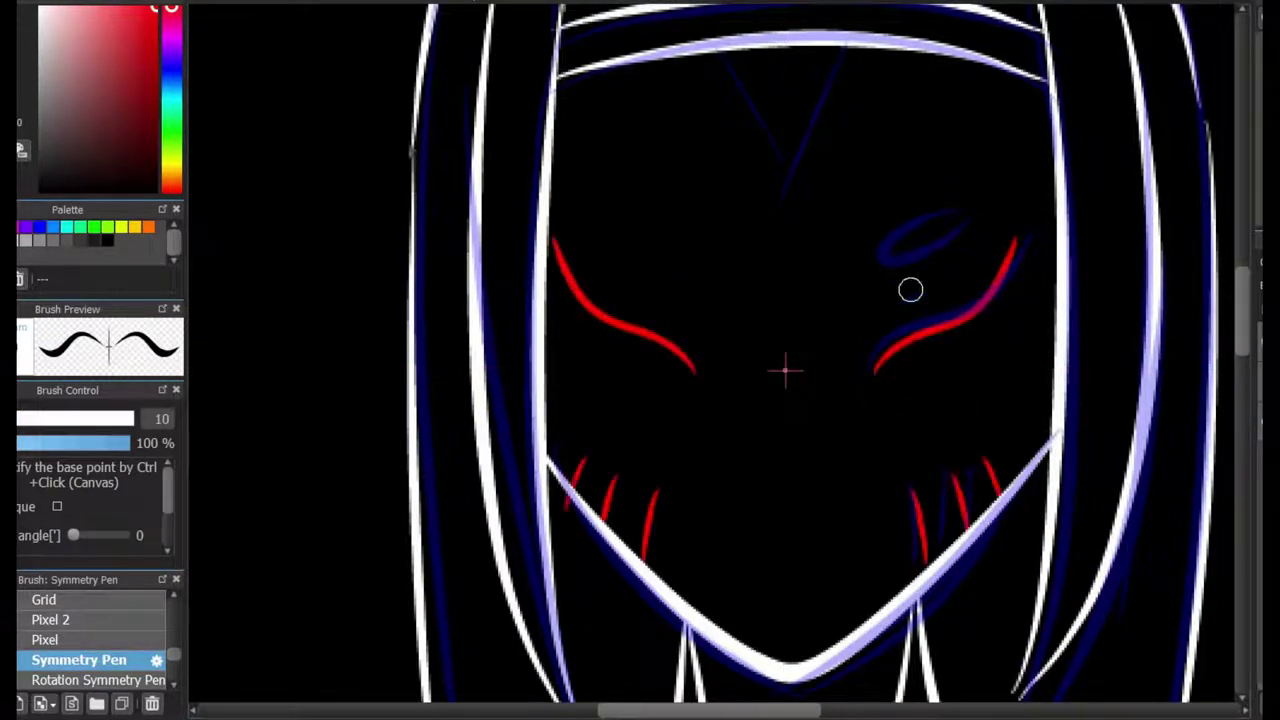
Draw mirrored slanted ovals above the eye lines and a V-shaped mark on the forehead below the headband.
mouse_move(900, 280)
left_mouse_down()
mouse_move(943, 243)
mouse_move(889, 257)
left_mouse_up()
left_click_drag(862, 52, 795, 212)
scroll(829, 251, "up", 1)
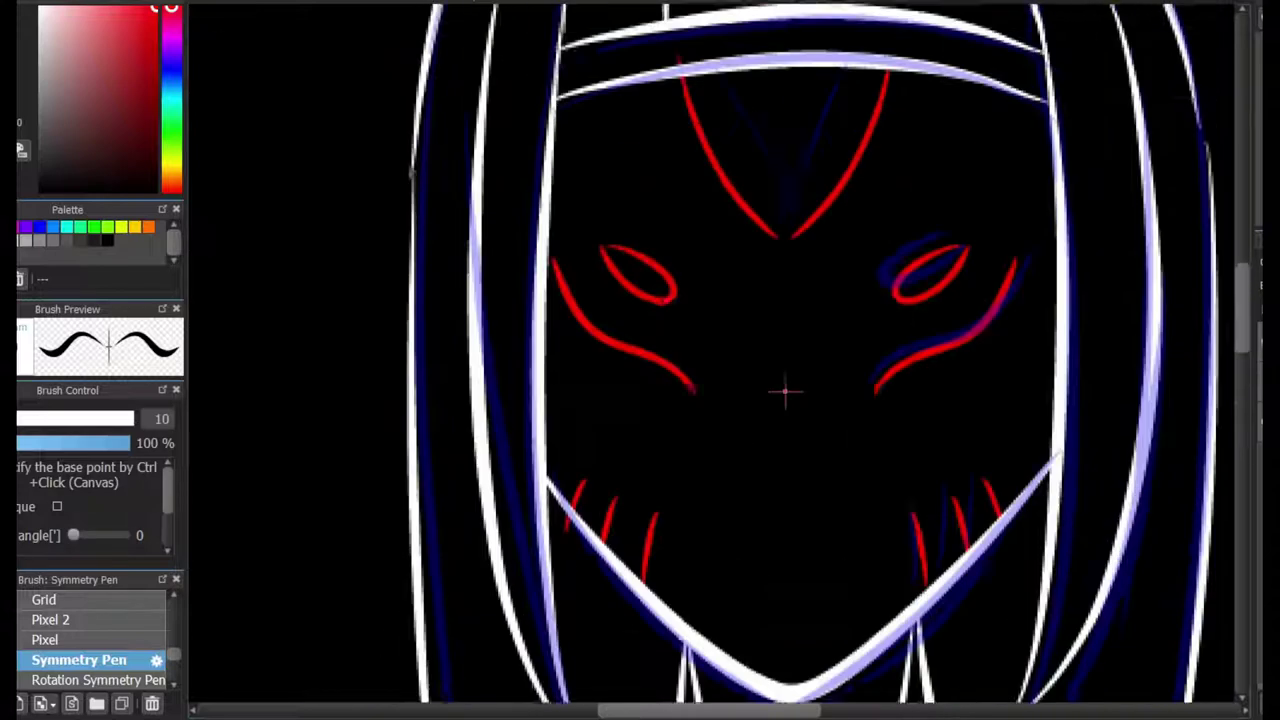
Add a second mirrored curve to each eye line and draw a curved two-part mouth above the chin.
scroll(945, 416, "up", 2)
mouse_move(995, 352)
left_mouse_down()
mouse_move(882, 424)
mouse_move(790, 440)
left_mouse_up()
scroll(983, 371, "down", 7)
scroll(846, 457, "up", 15)
scroll(816, 369, "down", 10)
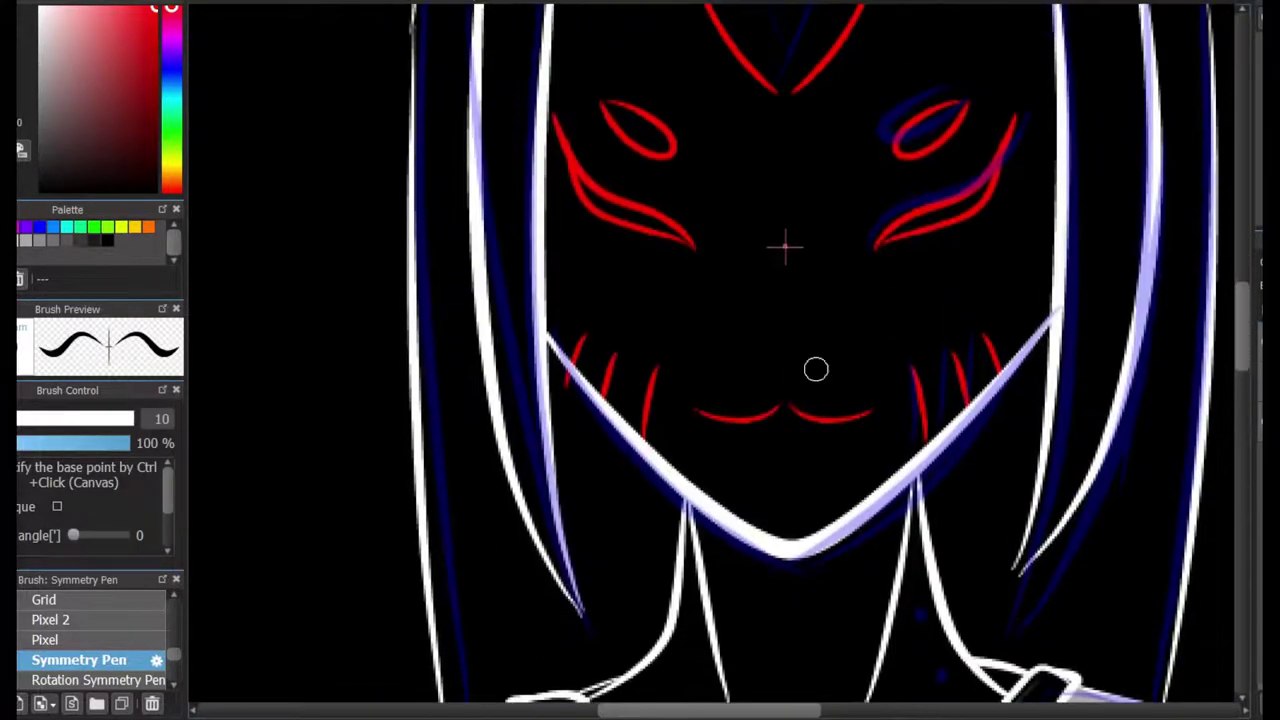
Switch to the Rotation Symmetry Pen and set its number of lines to 6.
key("b")
scroll(601, 427, "up", 6)
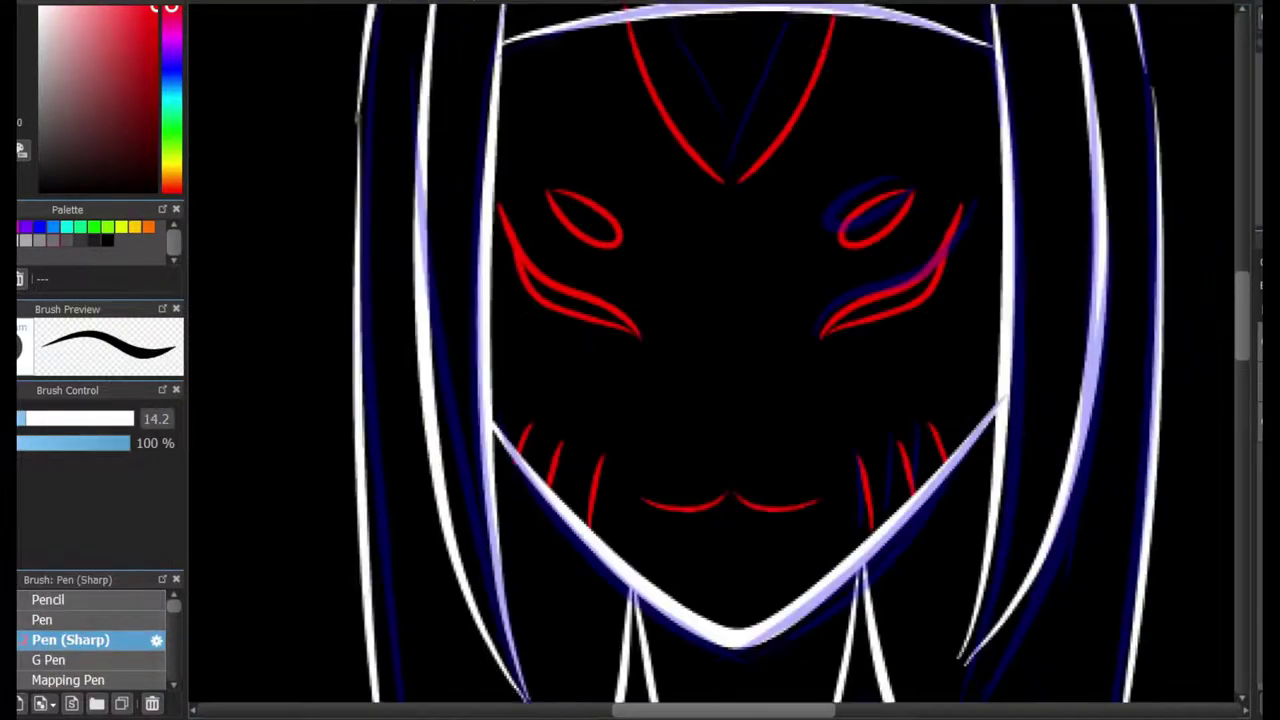
scroll(601, 427, "down", 18)
key("b")
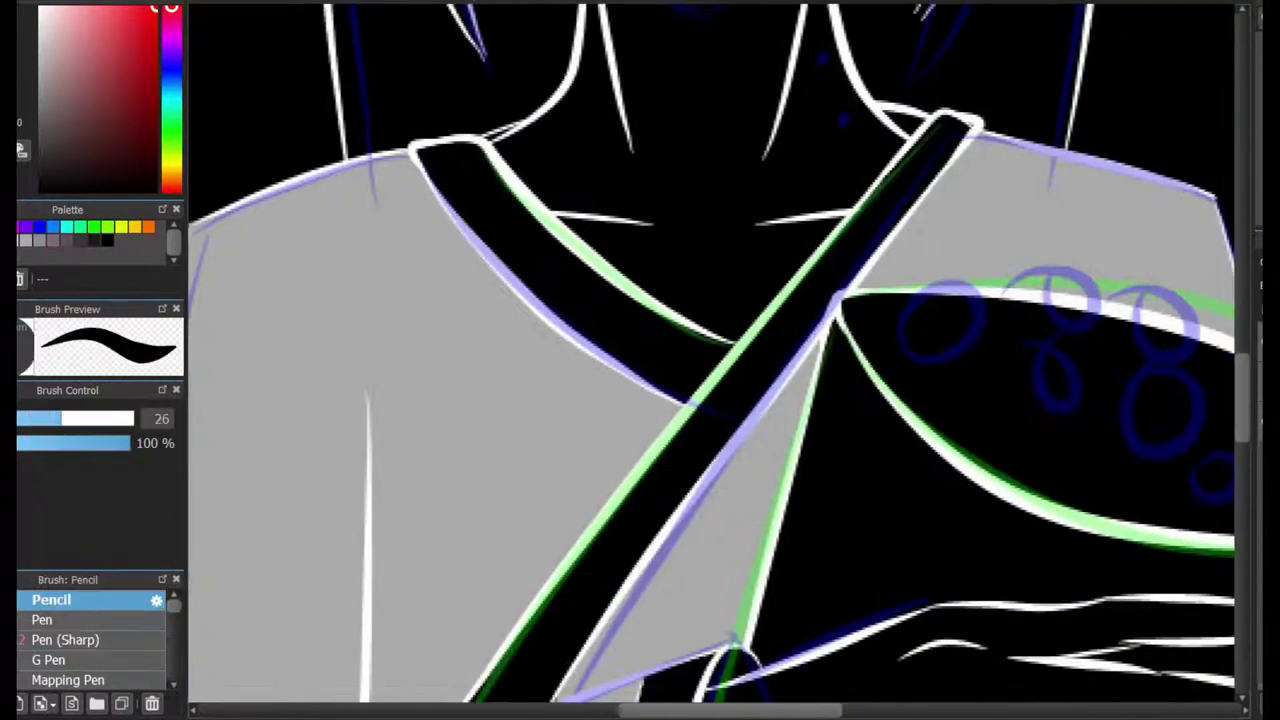
scroll(713, 443, "down", 5)
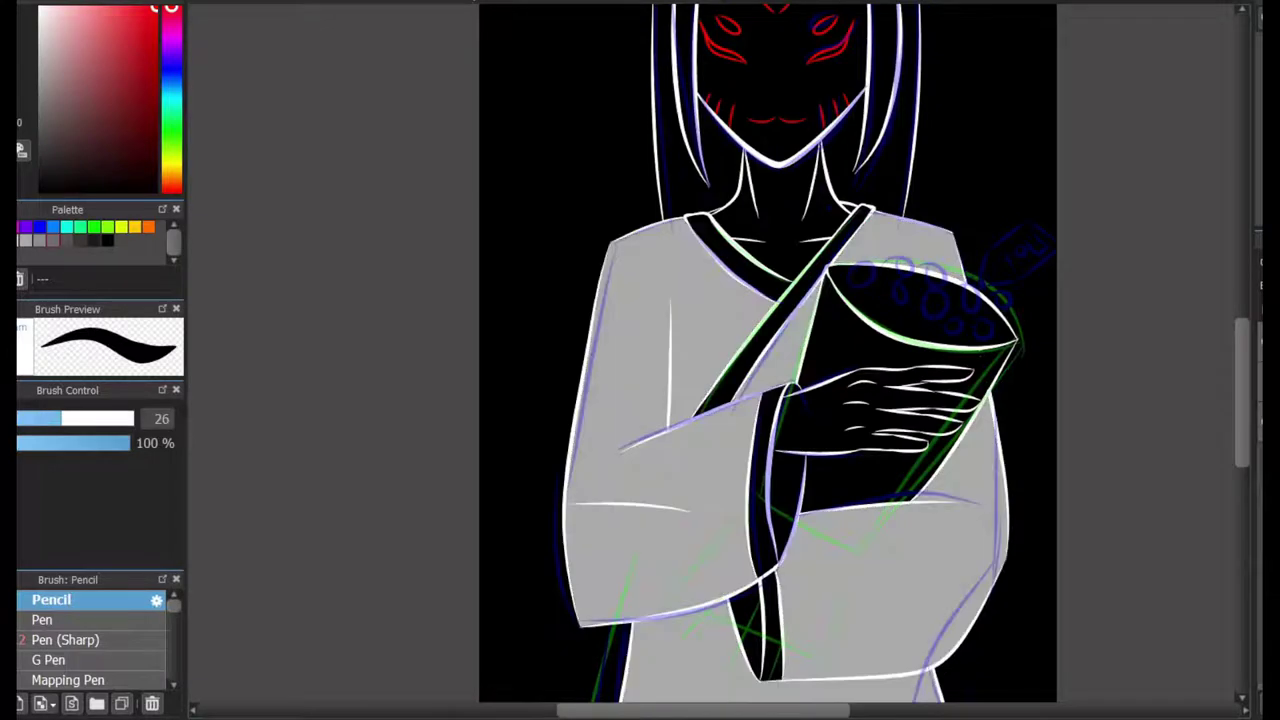
scroll(638, 576, "up", 3)
key("b")
key("b")
key("b")
key("b")
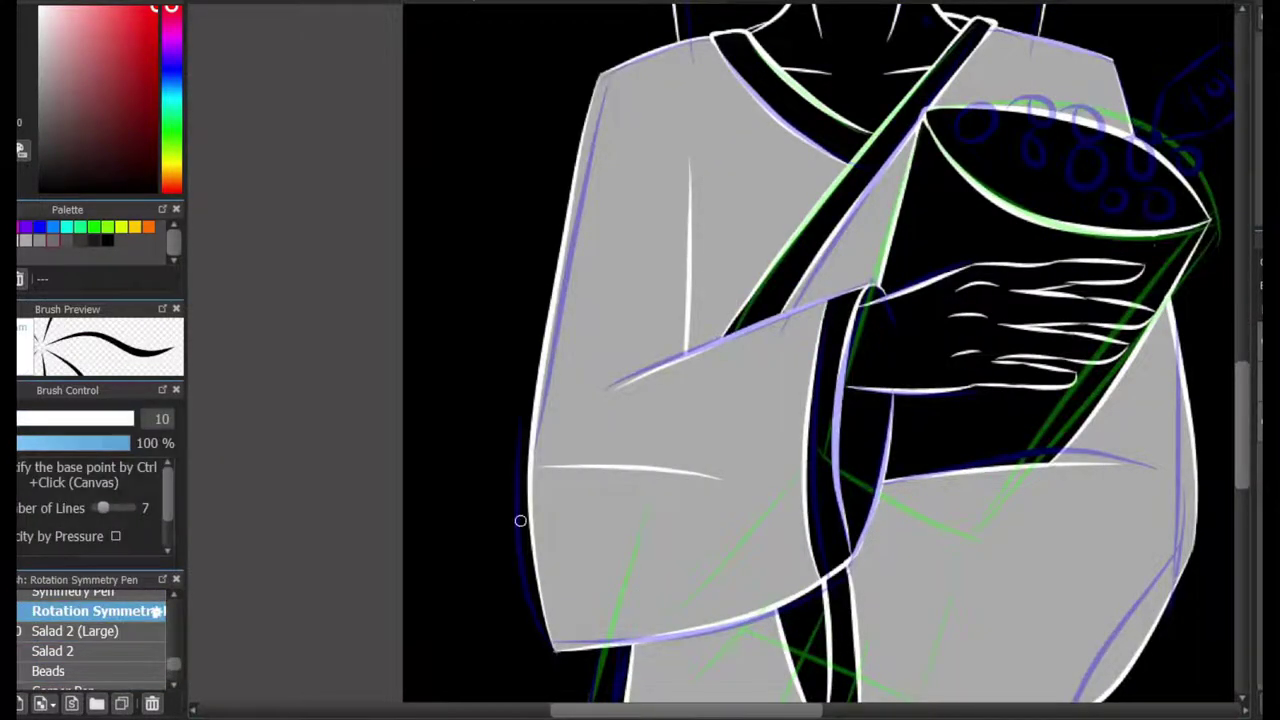
scroll(665, 449, "up", 2)
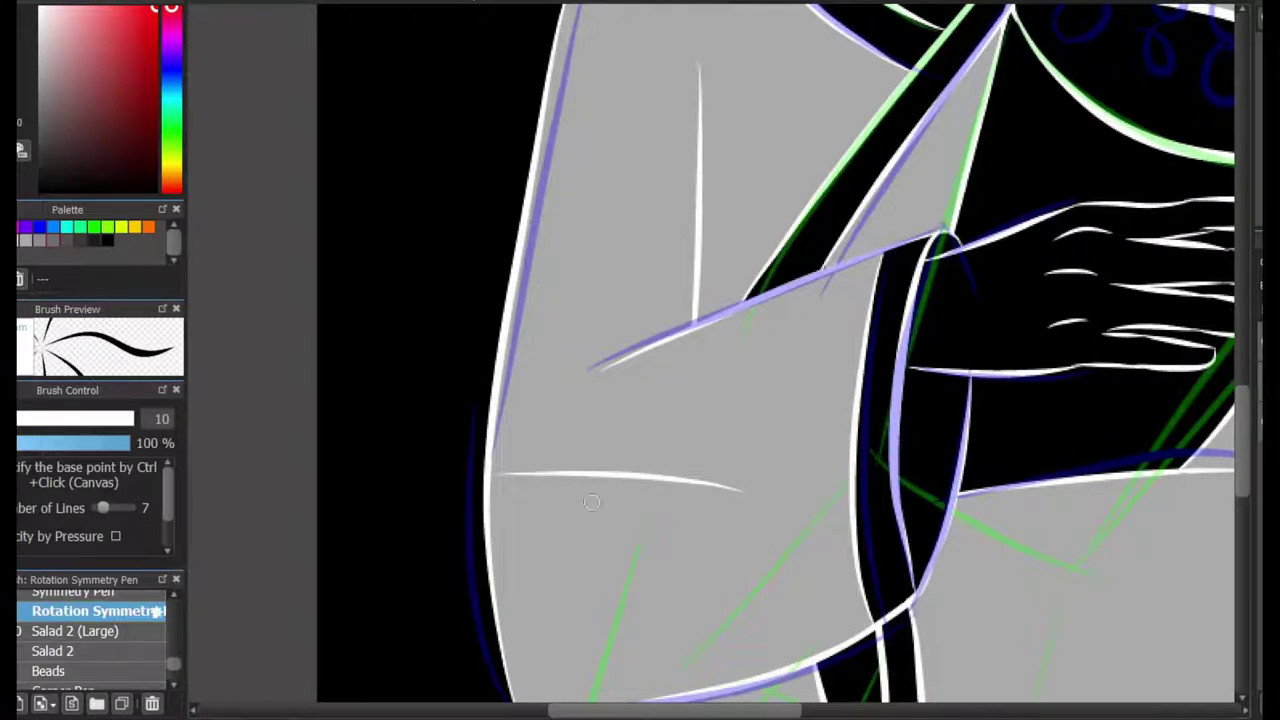
left_click_drag(660, 529, 655, 560)
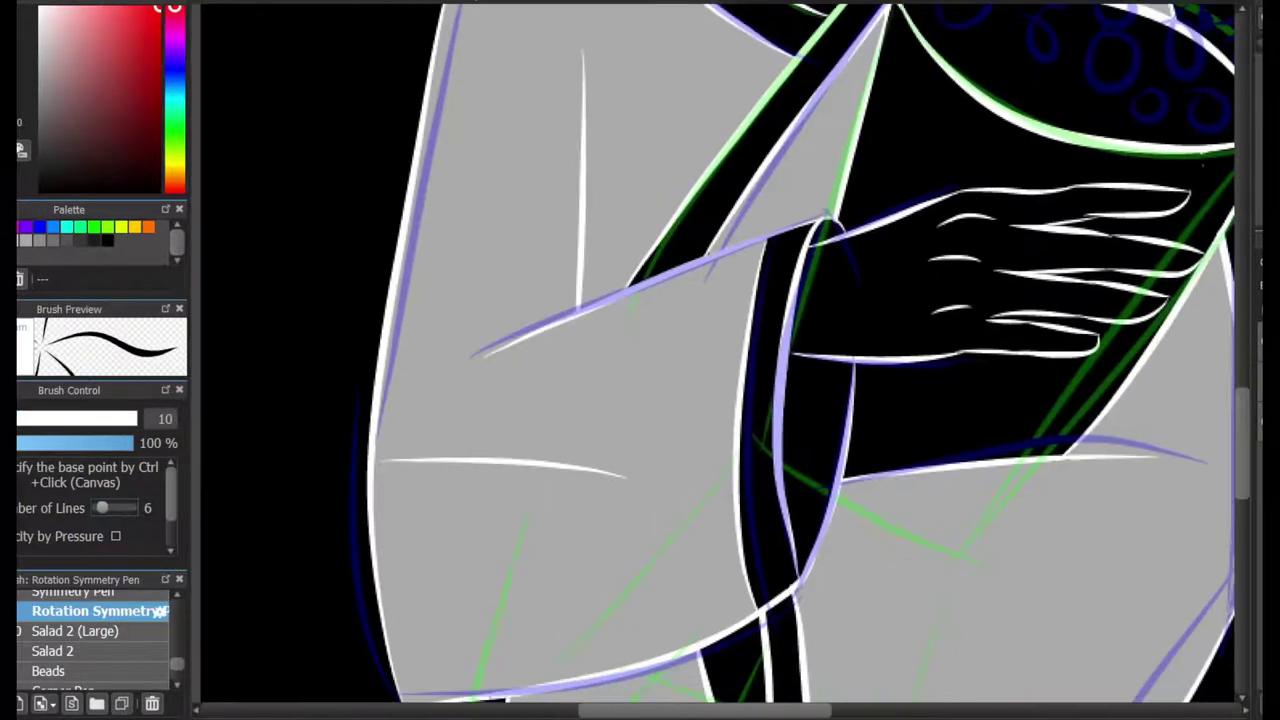
Draw four red six-petal flowers of varying size across the folded sleeve in front of the body.
mouse_move(486, 458)
left_mouse_down()
mouse_move(533, 487)
mouse_move(490, 420)
left_mouse_up()
key("ctrl+z")
mouse_move(575, 400)
left_mouse_down()
mouse_move(598, 382)
mouse_move(575, 400)
left_mouse_up()
left_click_drag(648, 578, 665, 550)
mouse_move(697, 308)
left_mouse_down()
mouse_move(690, 343)
mouse_move(690, 300)
left_mouse_up()
scroll(727, 273, "up", 2)
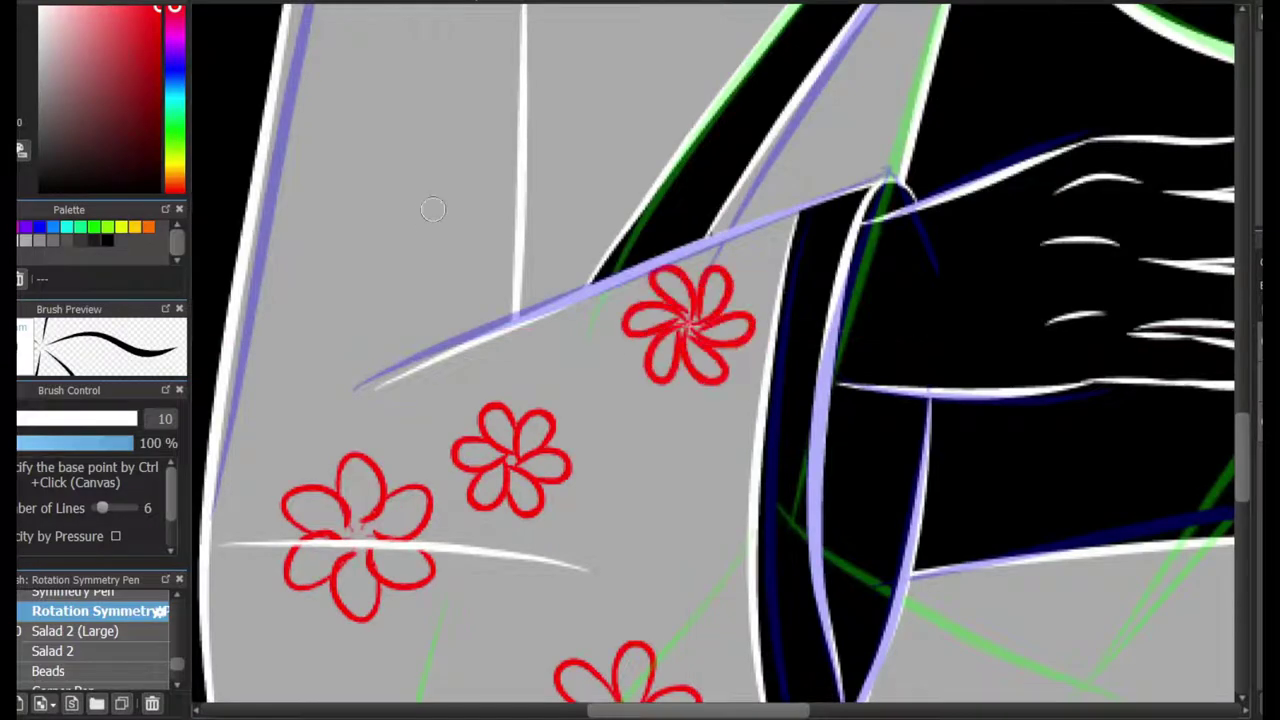
Draw a larger red flower on the upper arm, cut off by the outer edge of the shoulder.
scroll(450, 230, "up", 5)
left_click_drag(650, 222, 595, 225)
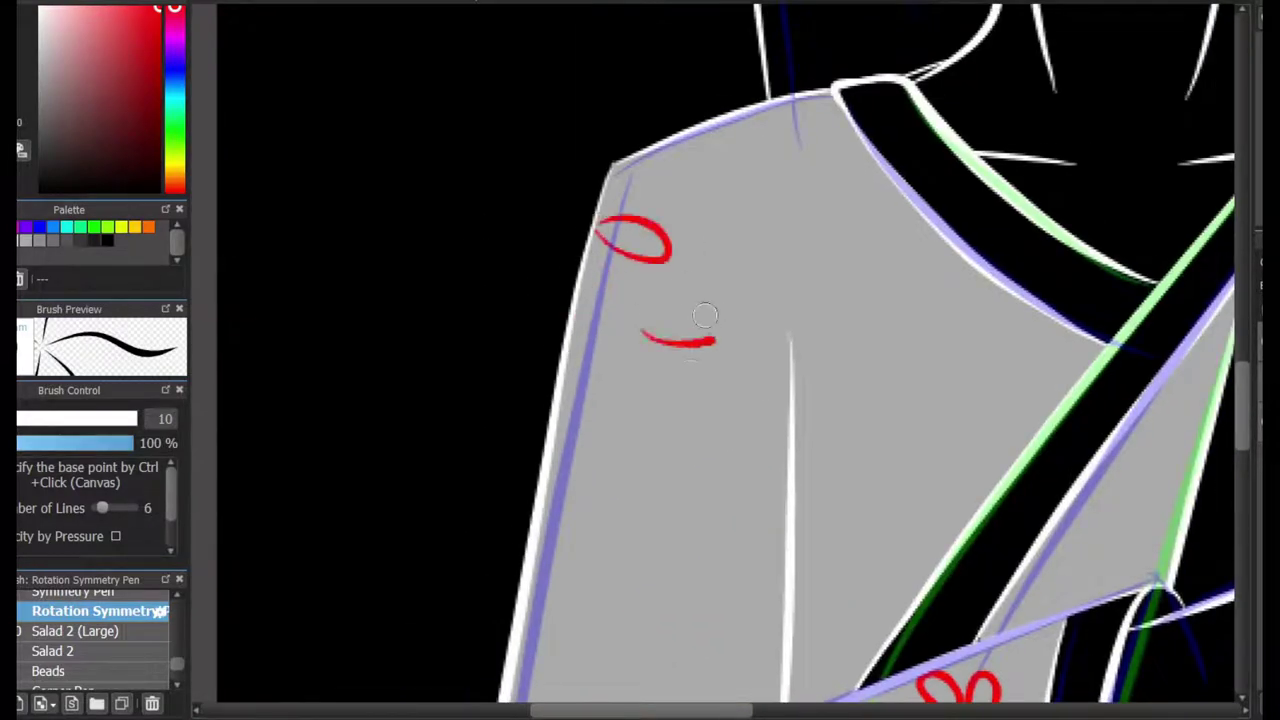
key("ctrl+z")
scroll(660, 288, "down", 3)
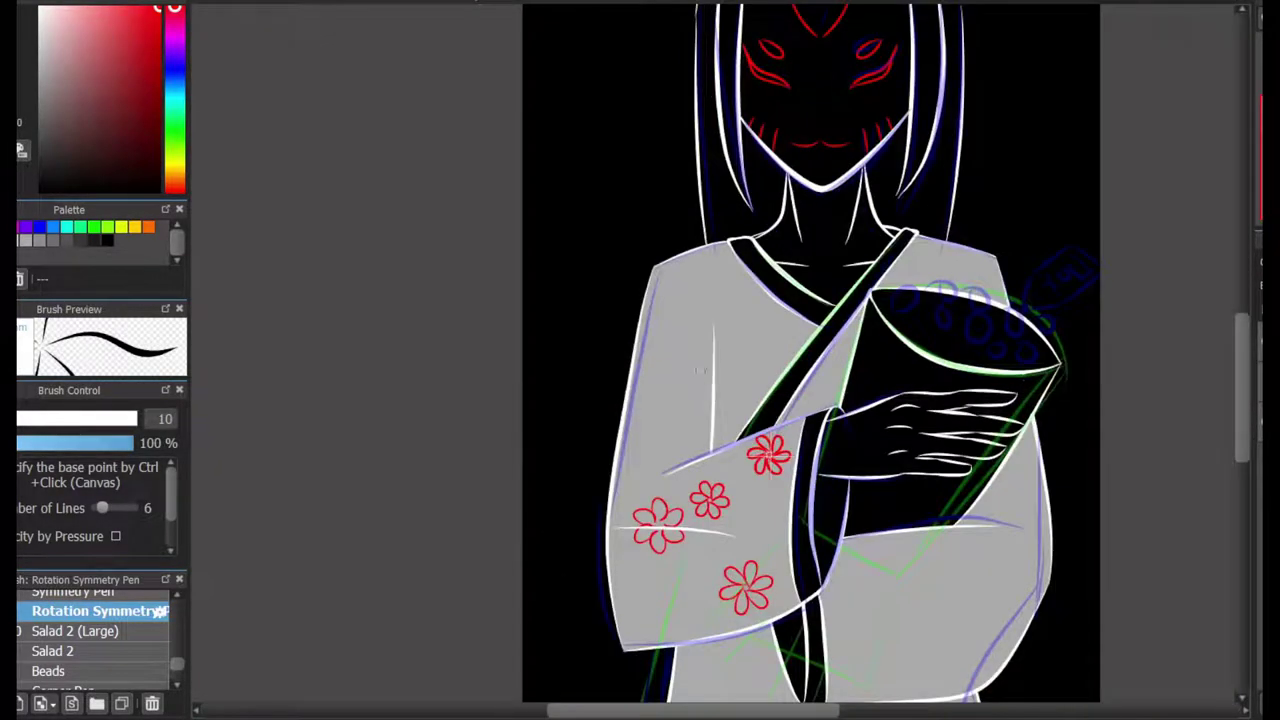
scroll(674, 329, "up", 3)
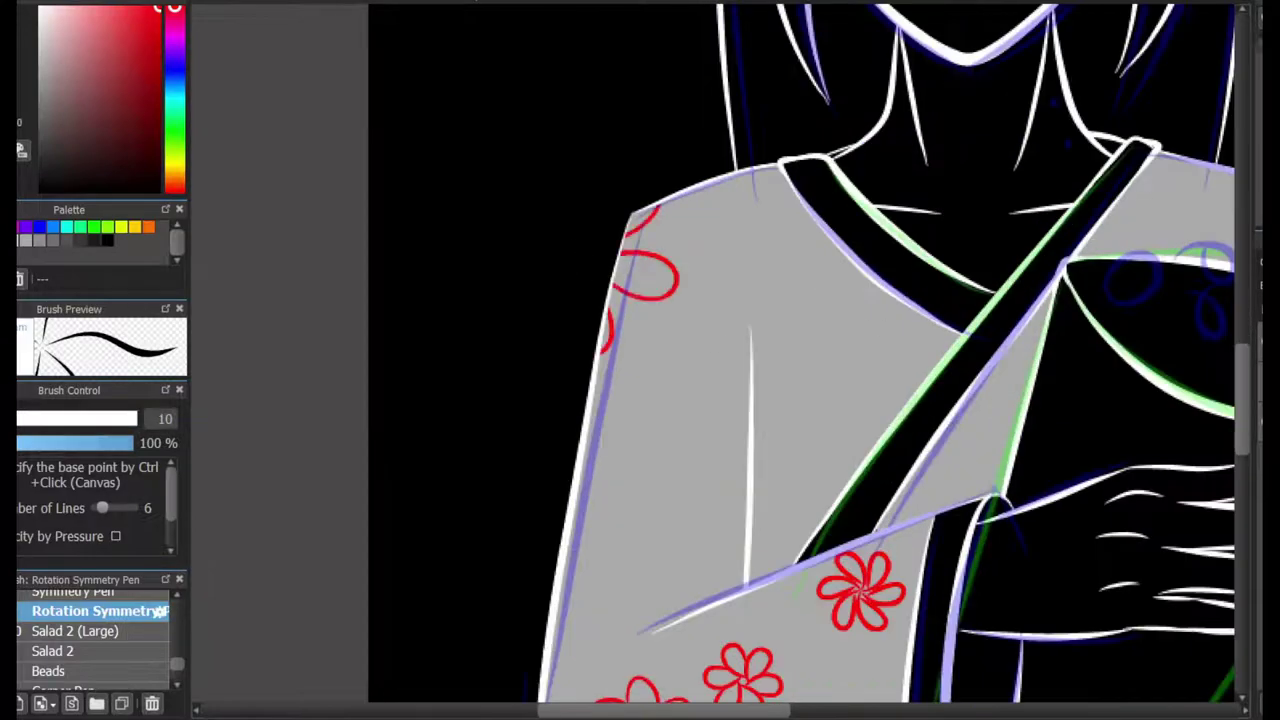
scroll(800, 360, "down", 3)
Draw a red flower at the lower outer corner of the sleeve beneath the bouquet and another on the robe's skirt.
scroll(589, 446, "up", 4)
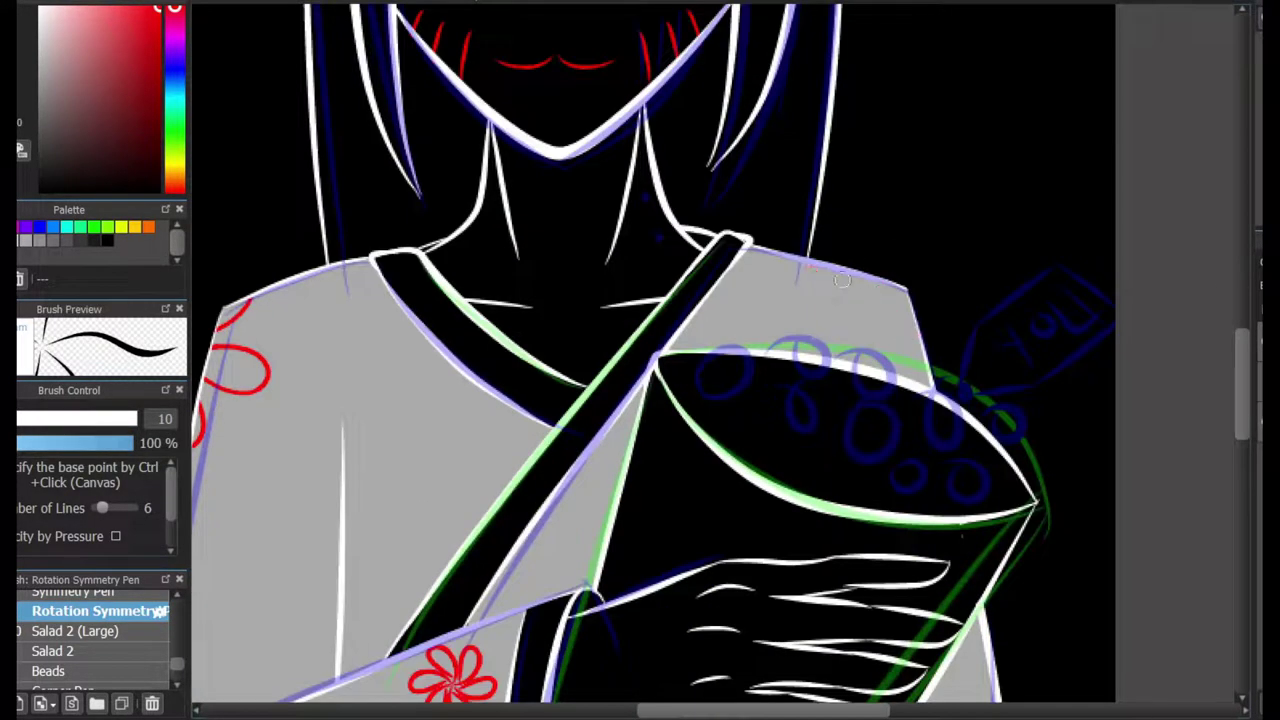
scroll(940, 330, "down", 5)
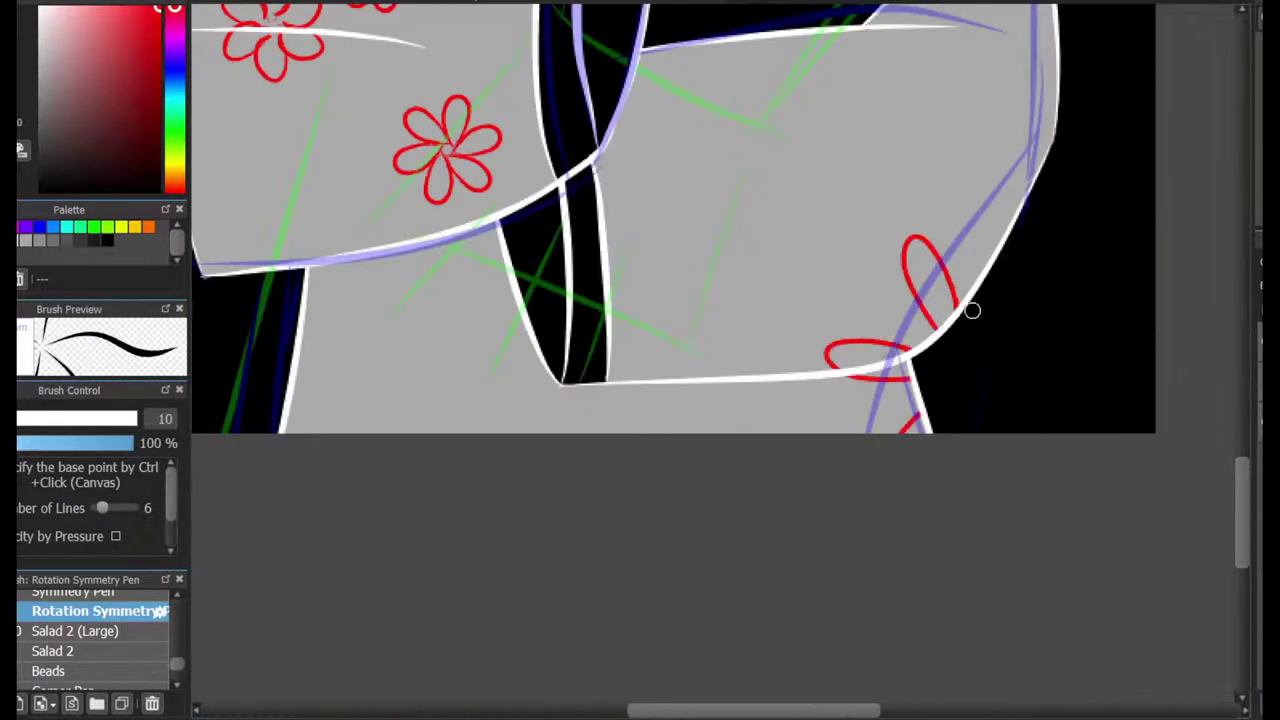
key("ctrl+z")
left_click_drag(972, 311, 950, 300)
left_click_drag(390, 455, 417, 469)
Draw red six-petal flowers at the centre, upper edge and upper outer side of the sleeve beneath the bouquet.
scroll(1100, 251, "up", 5)
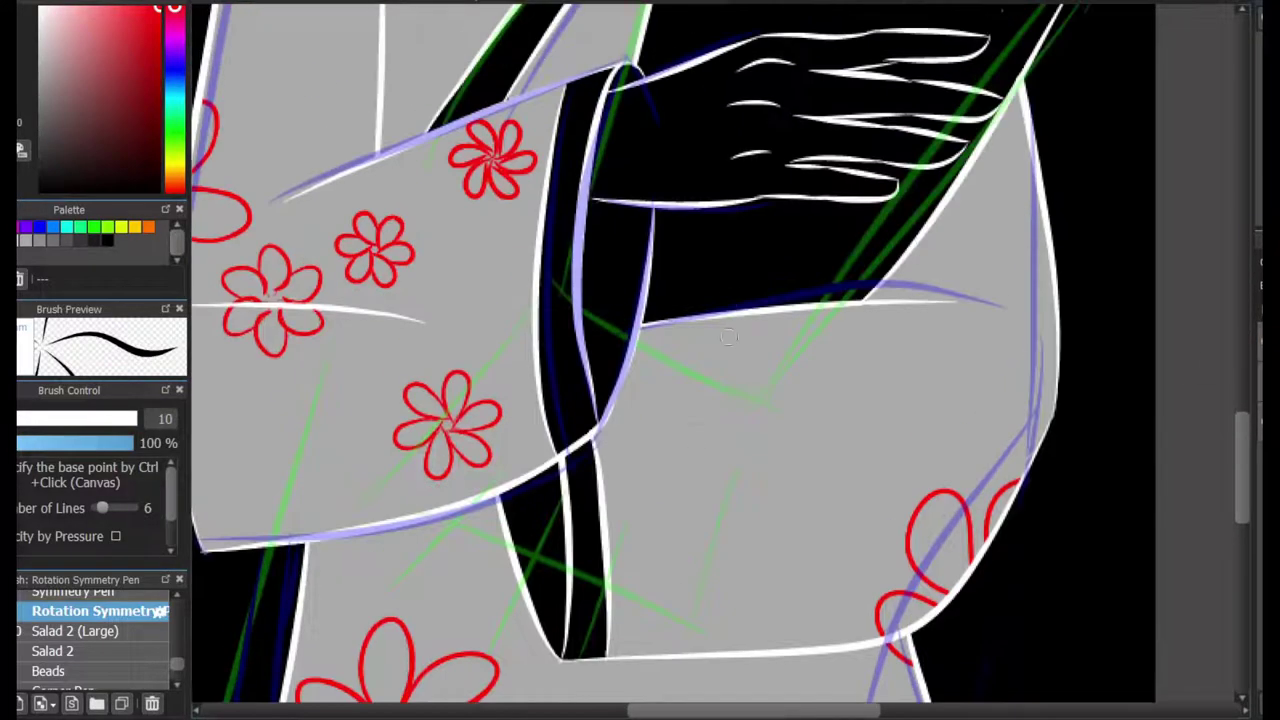
mouse_move(690, 545)
left_mouse_down()
mouse_move(740, 503)
mouse_move(705, 470)
left_mouse_up()
key("ctrl+z")
left_click_drag(978, 268, 970, 220)
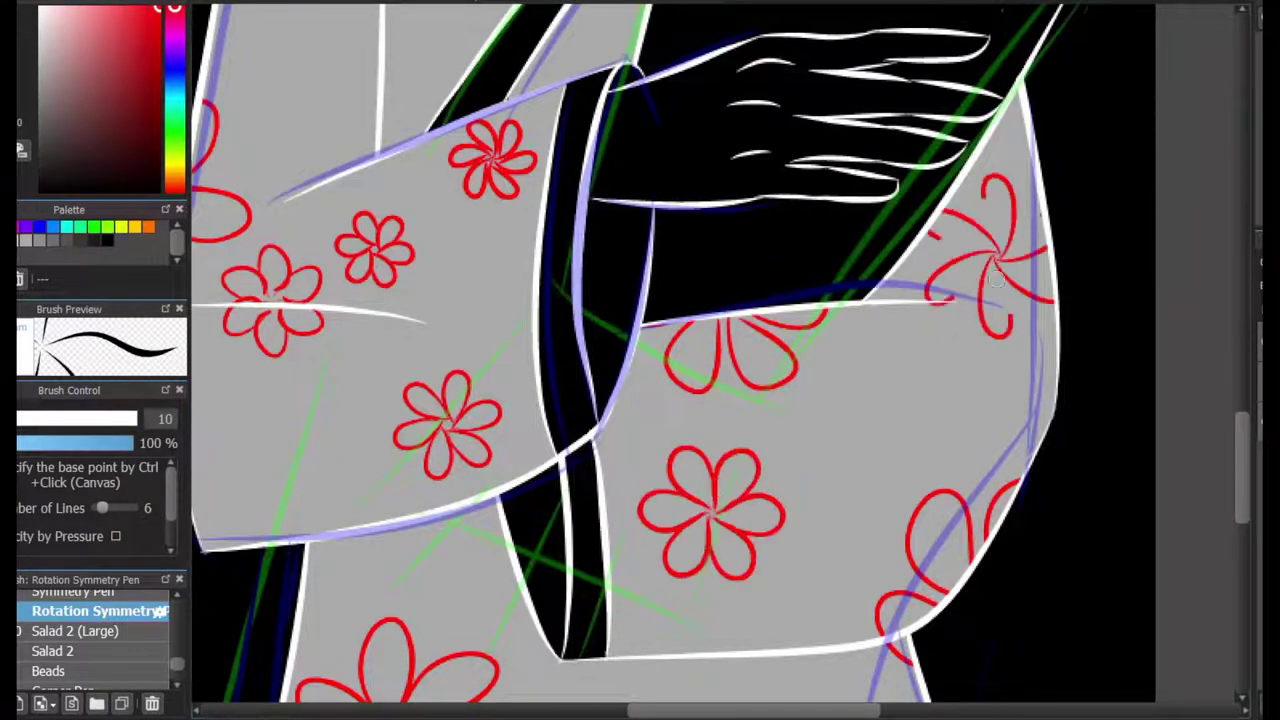
scroll(978, 268, "up", 5)
left_click_drag(418, 415, 412, 360)
scroll(1229, 459, "down", 5)
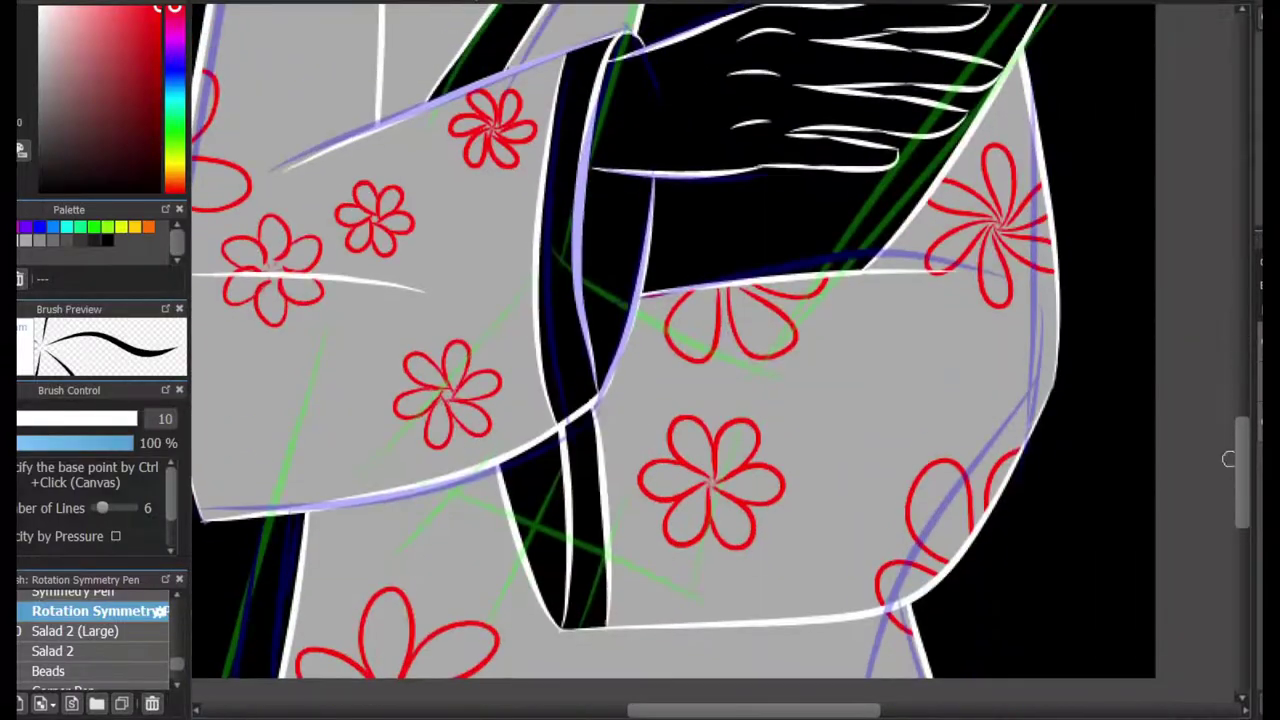
Draw a small red six-petal flower on the sleeve beneath the bouquet and a partly cut-off one on the robe front beside the wrapper.
key("ctrl+z")
left_click_drag(897, 368, 907, 378)
scroll(700, 362, "up", 4)
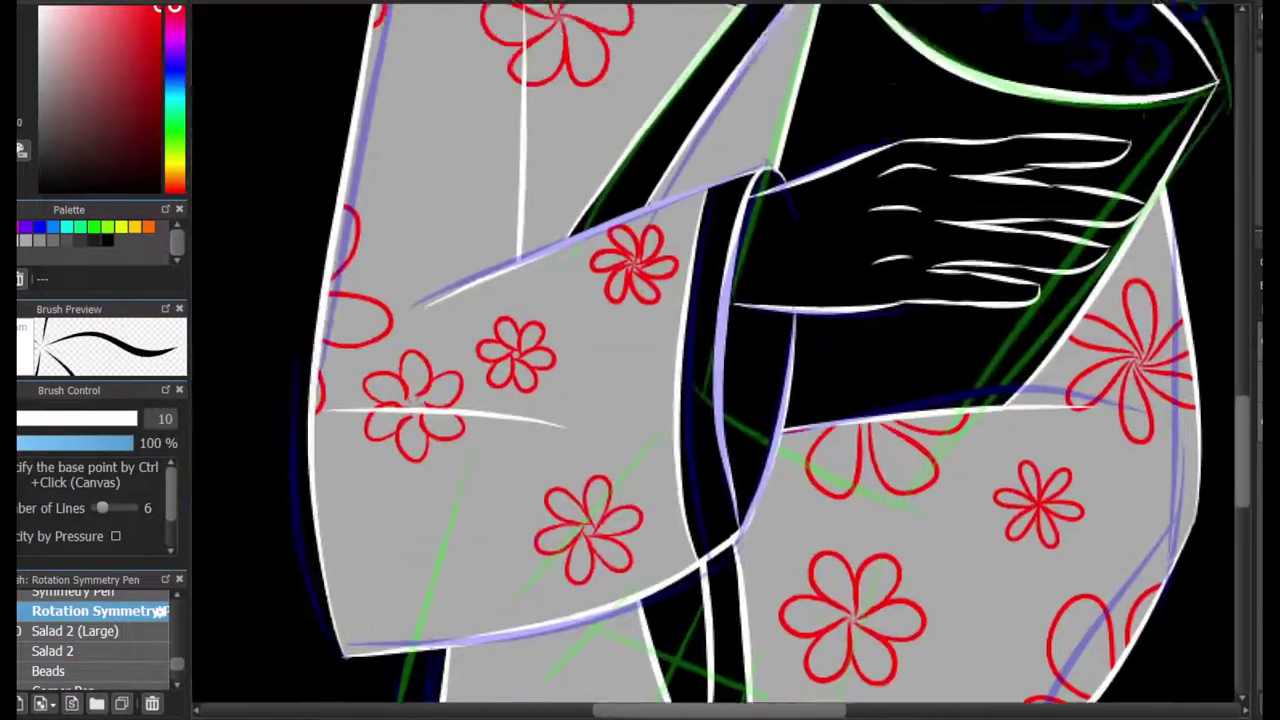
scroll(798, 430, "down", 3)
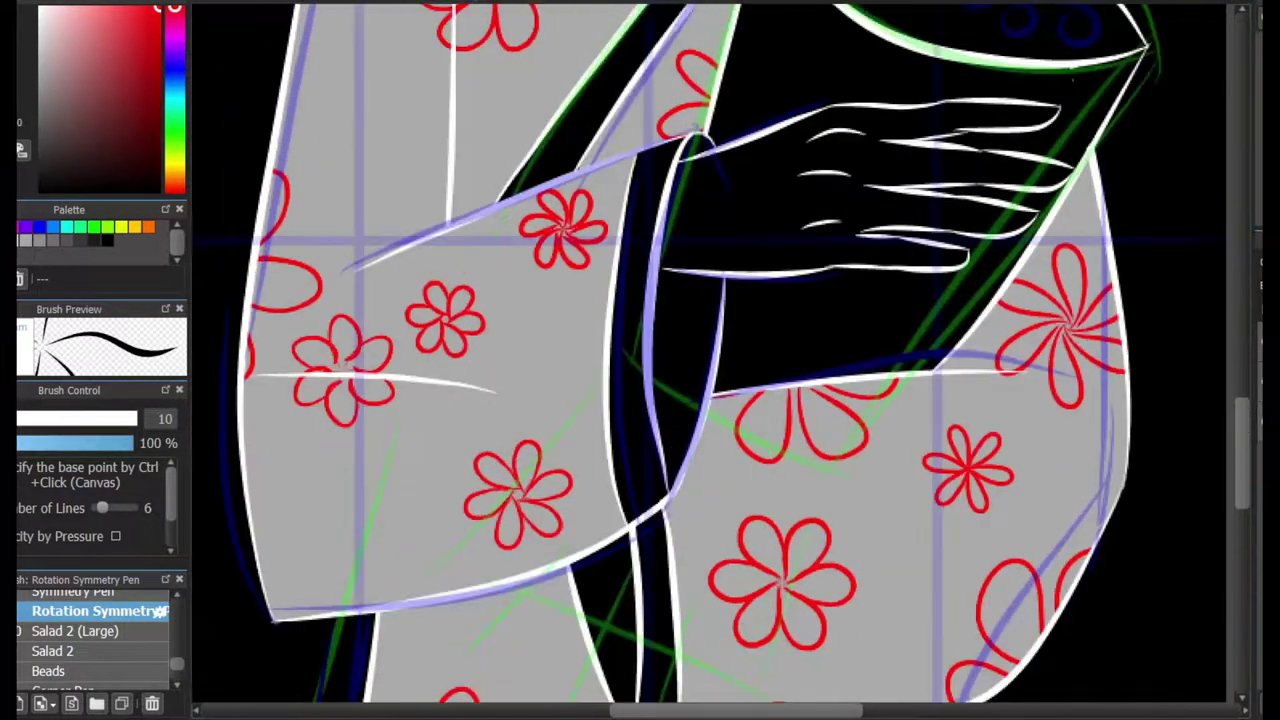
Draw a large red flower centred on the folded sleeve's lower outer corner and a small one at the other sleeve's bottom hem.
scroll(798, 430, "up", 6)
scroll(640, 400, "down", 5)
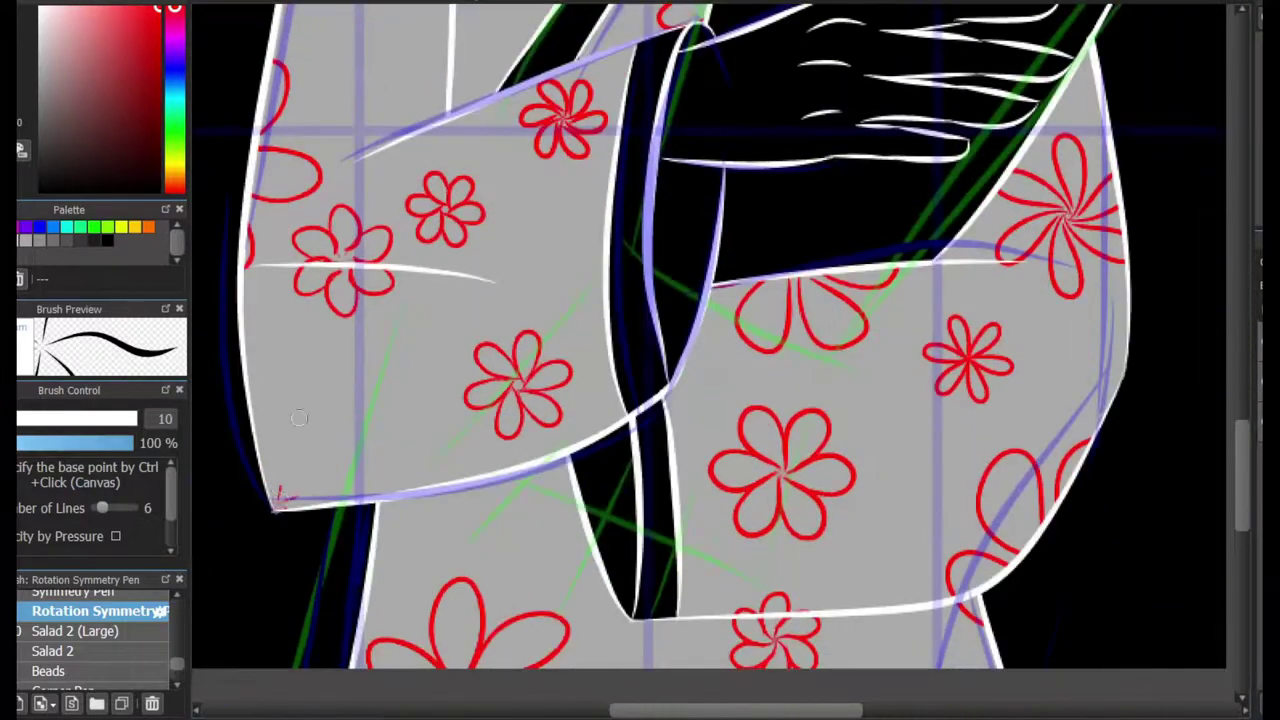
key("p")
scroll(349, 535, "up", 2)
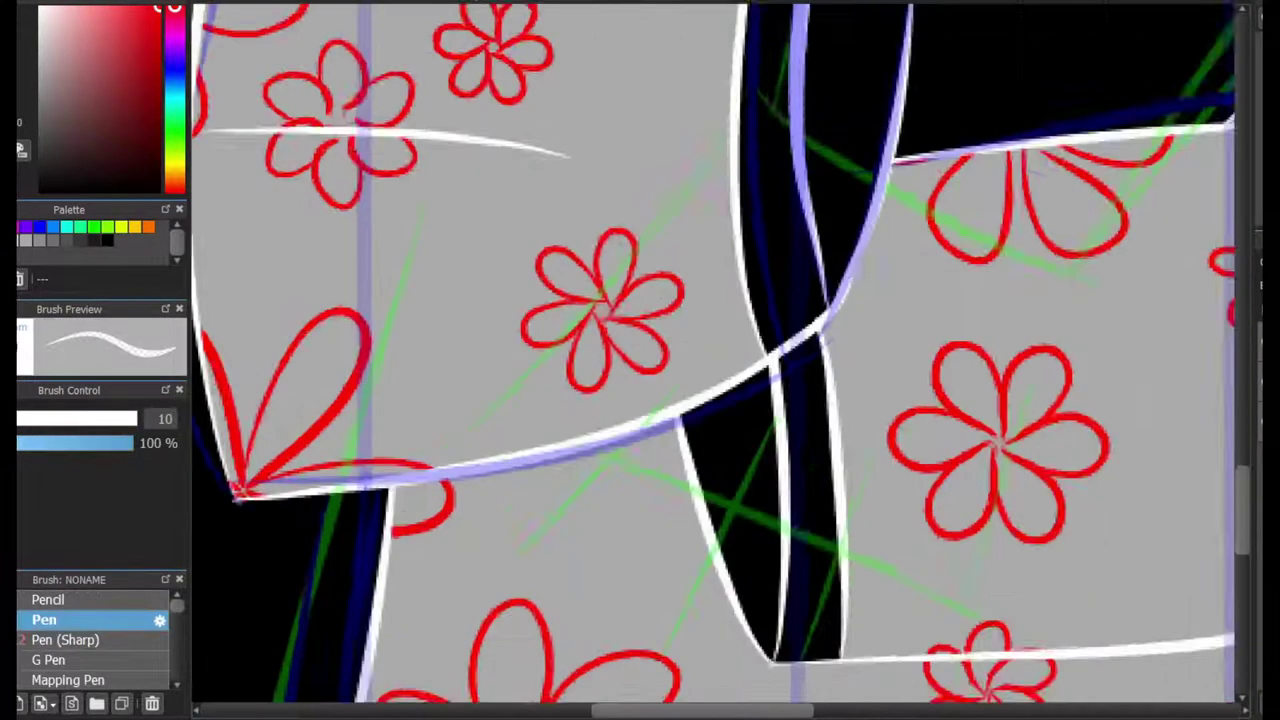
Erase the parts of the red flowers that extend past the sleeve hems and robe outlines.
key("p")
scroll(500, 528, "up", 2)
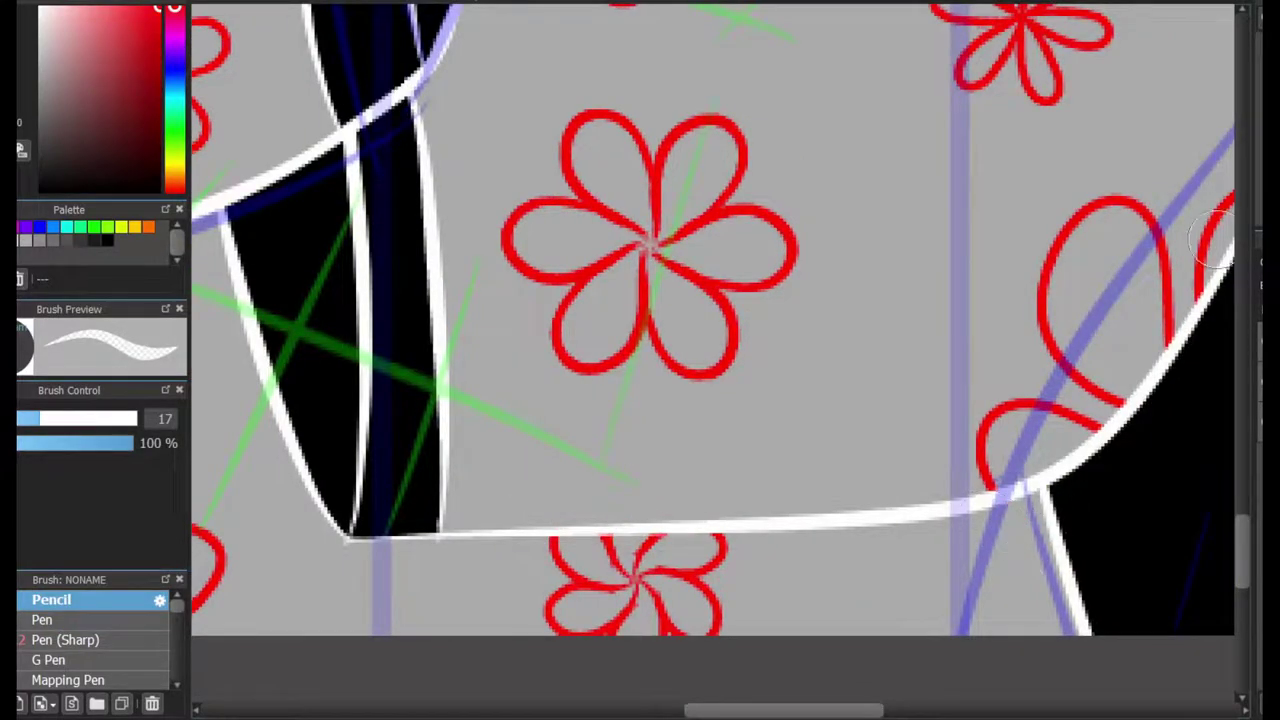
scroll(707, 505, "up", 3)
scroll(1012, 686, "down", 5)
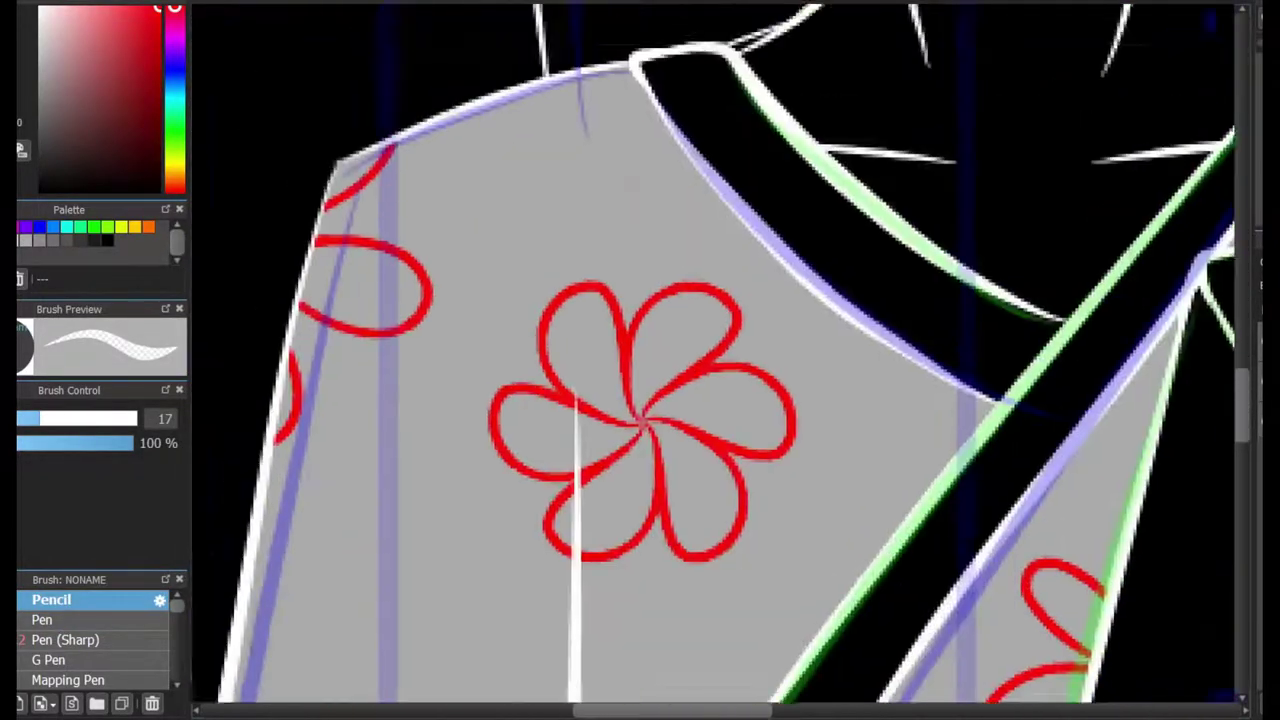
Hide the grey robe fill and the green and blue rough sketches, leaving the white and red line art.
scroll(1012, 686, "down", 4)
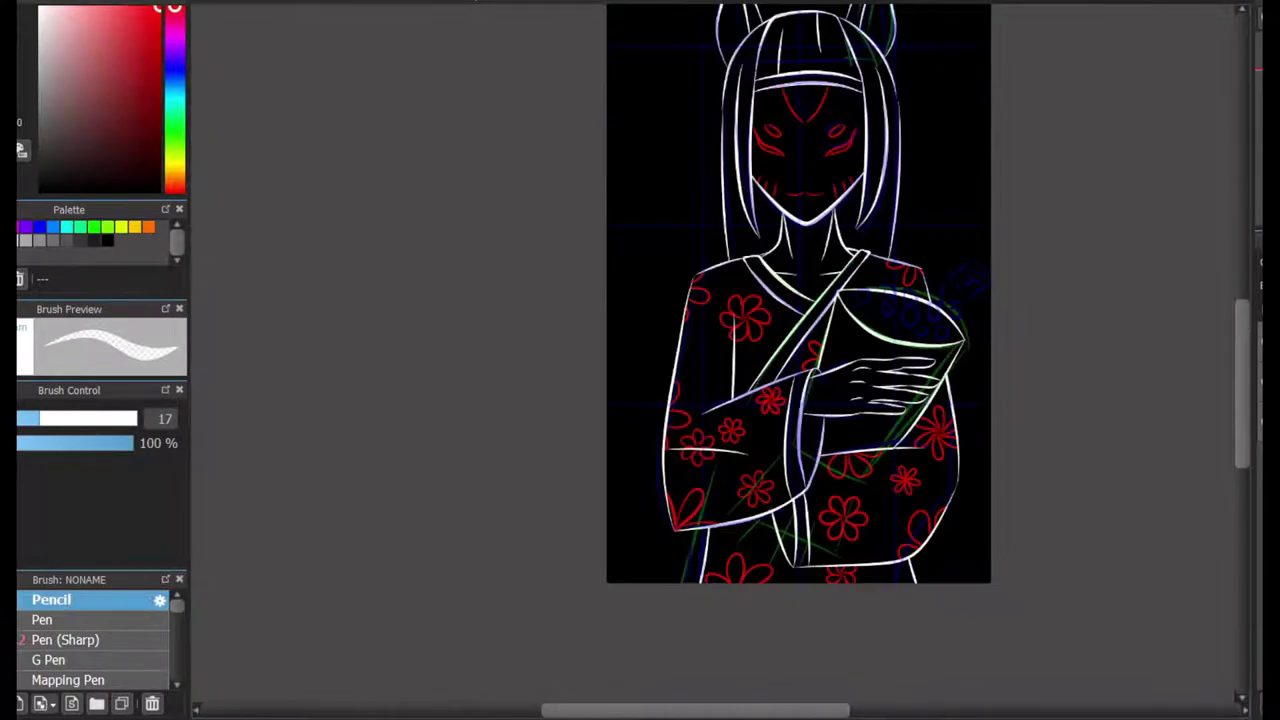
scroll(1012, 686, "up", 5)
scroll(845, 355, "up", 3)
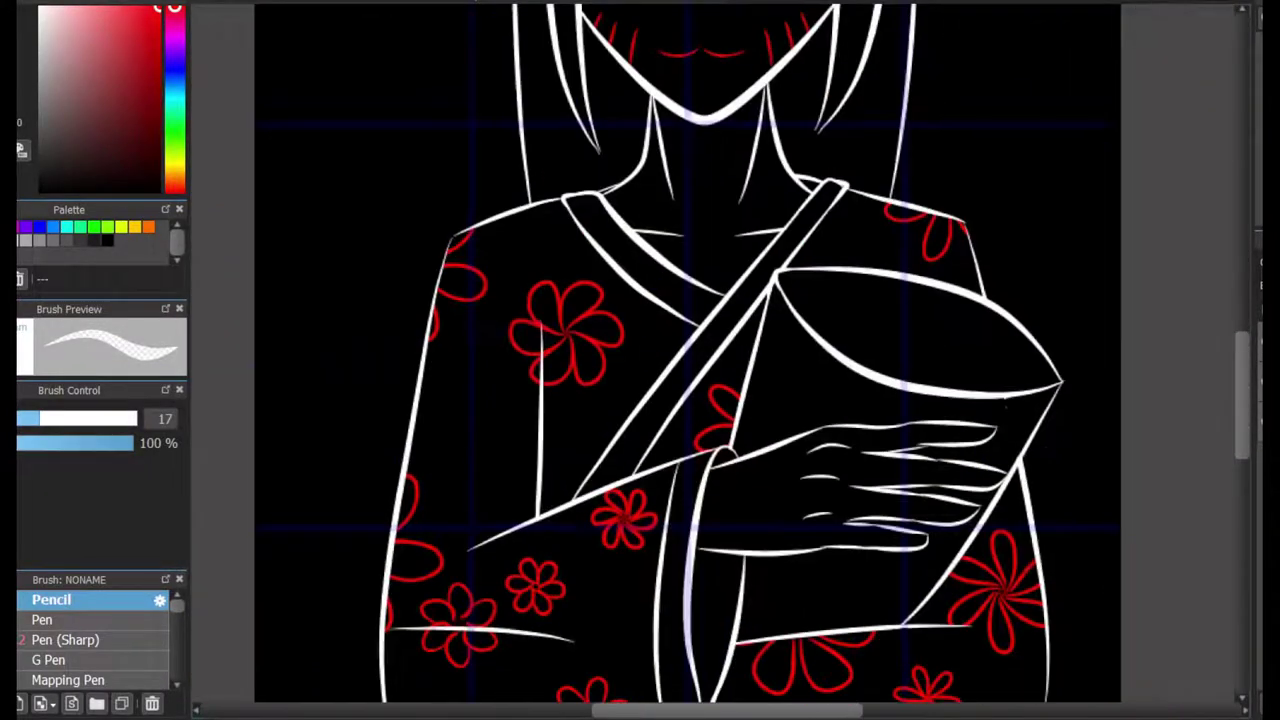
scroll(1037, 409, "down", 4)
scroll(1037, 409, "up", 5)
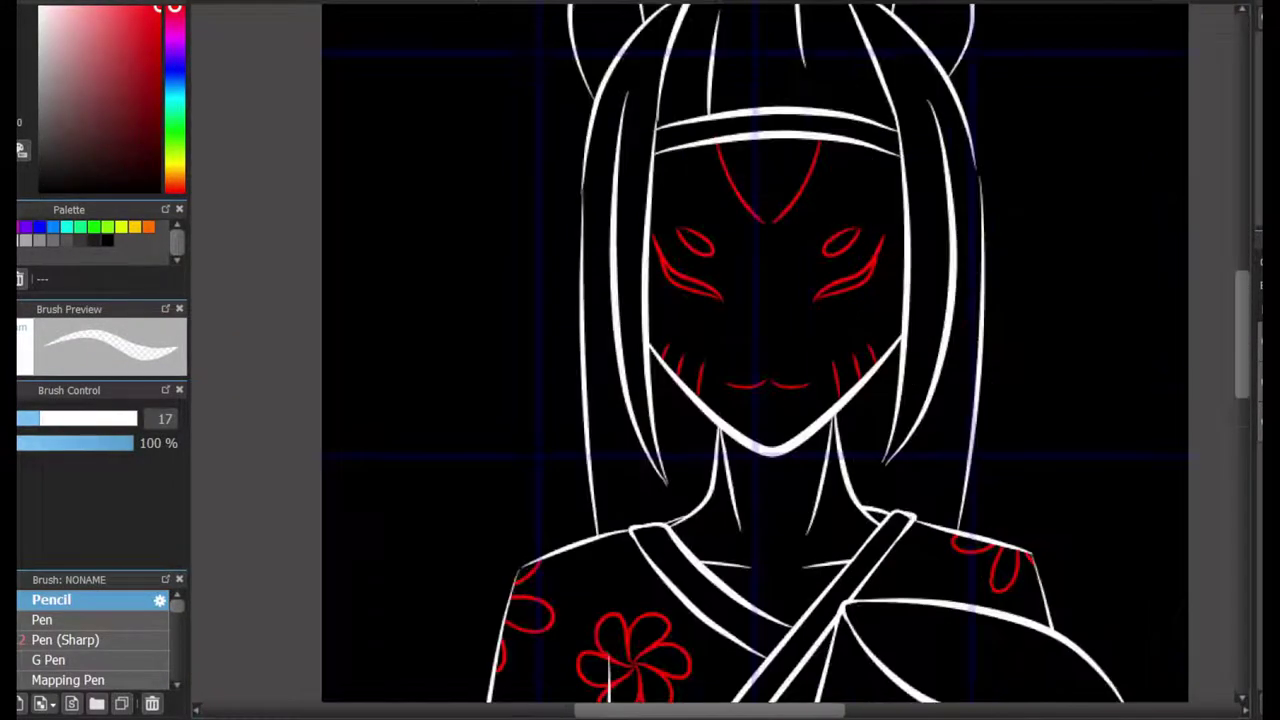
Draw a red six-petal flower at the inner end of the bouquet opening with the Rotation Symmetry Pen.
left_click(70, 640)
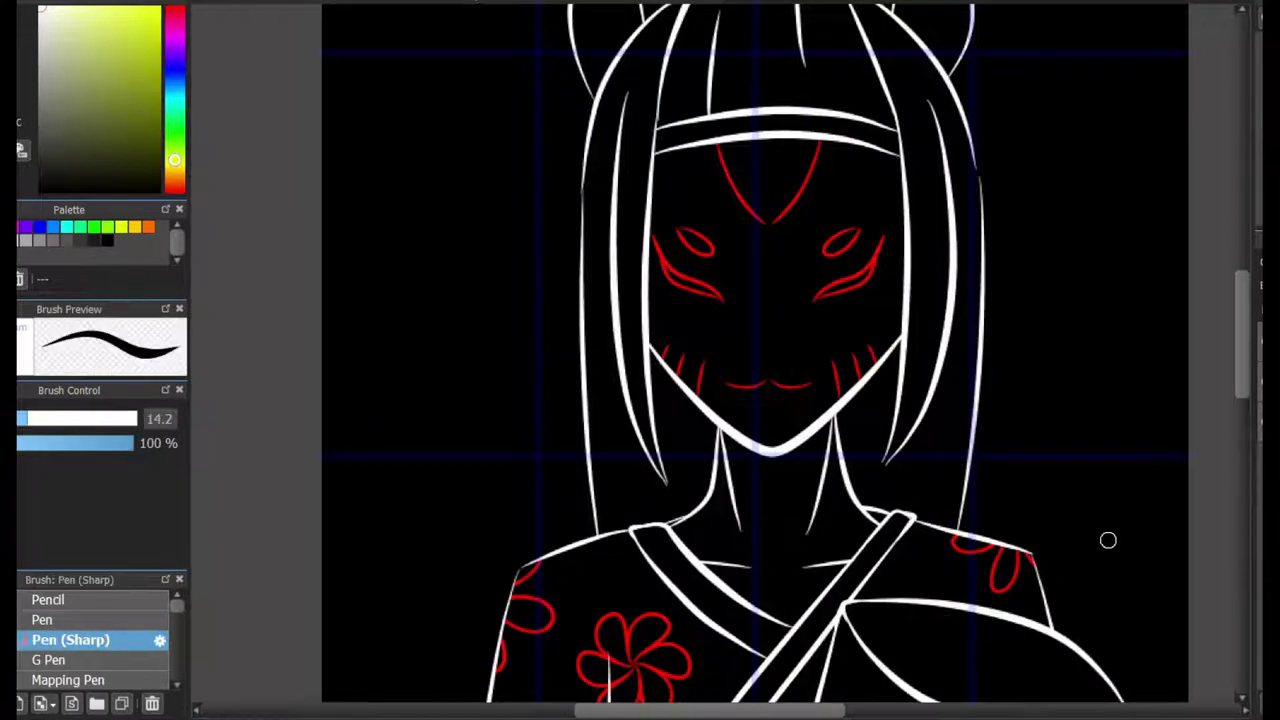
scroll(1108, 540, "up", 2)
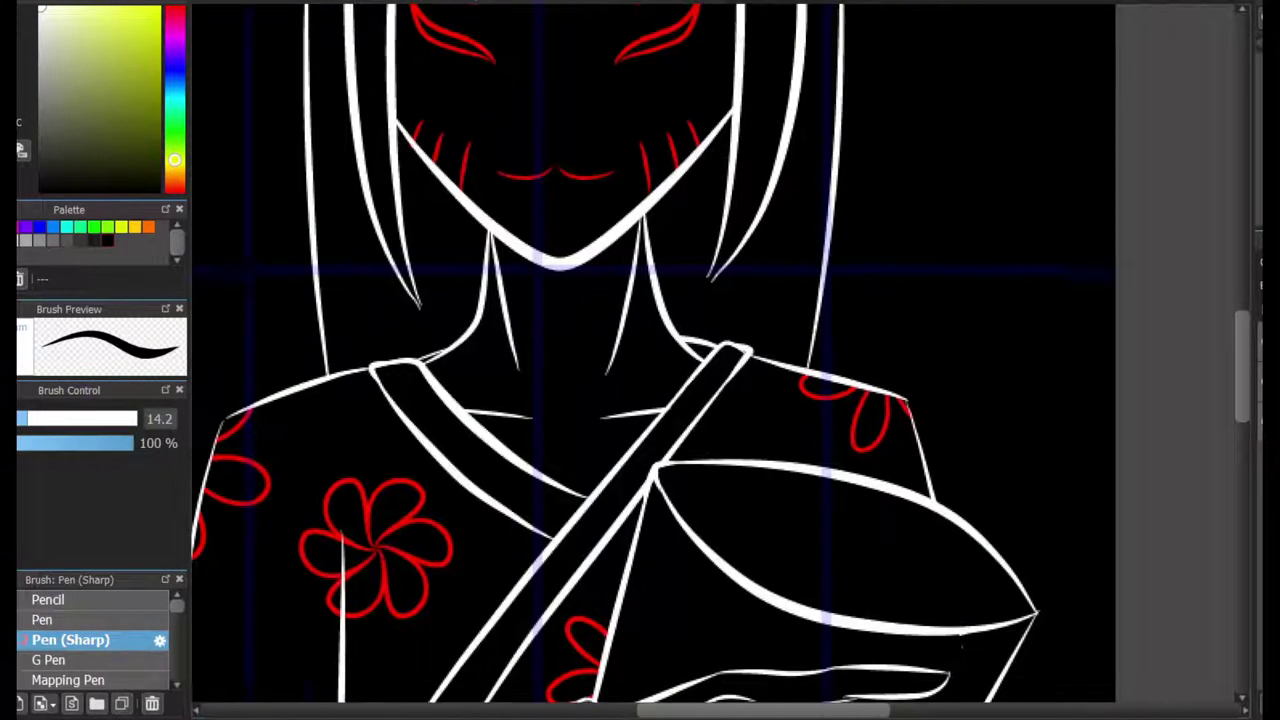
left_click(174, 8)
scroll(95, 640, "down", 4)
left_click(98, 652)
scroll(727, 554, "up", 2)
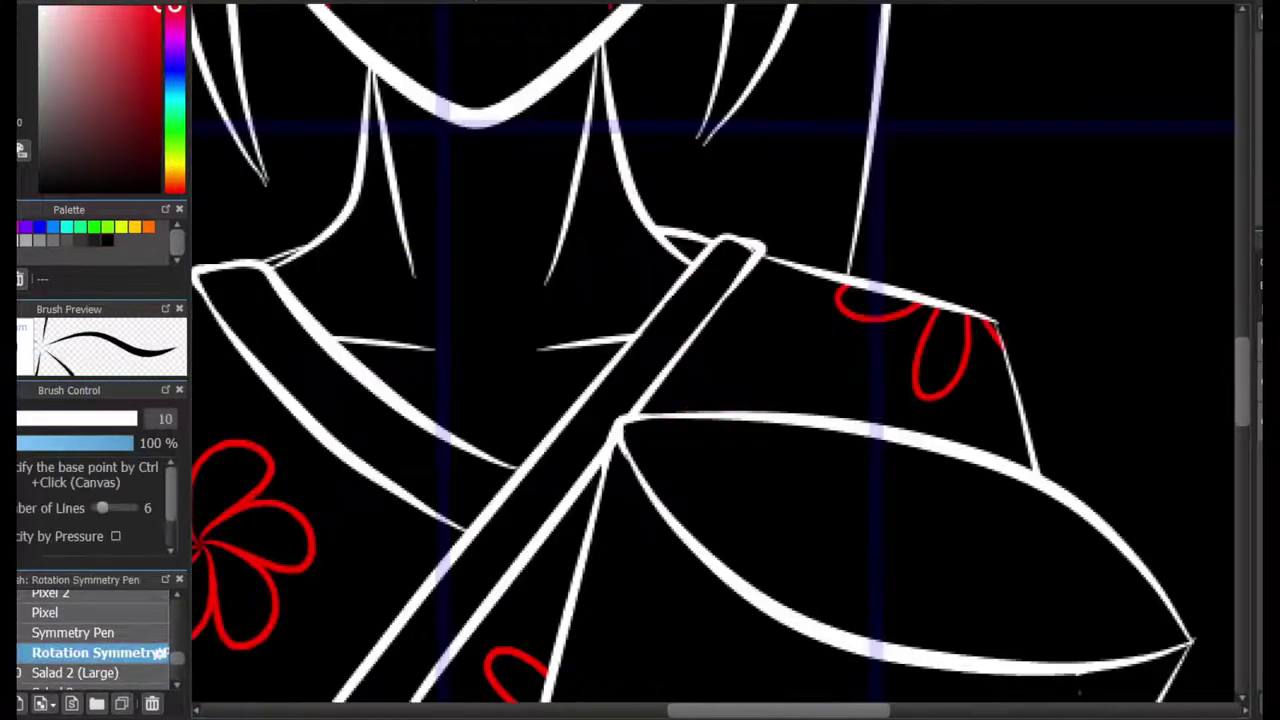
mouse_move(708, 462)
left_mouse_down()
mouse_move(731, 502)
mouse_move(708, 462)
left_mouse_up()
left_click_drag(857, 500, 851, 523)
key("ctrl+z")
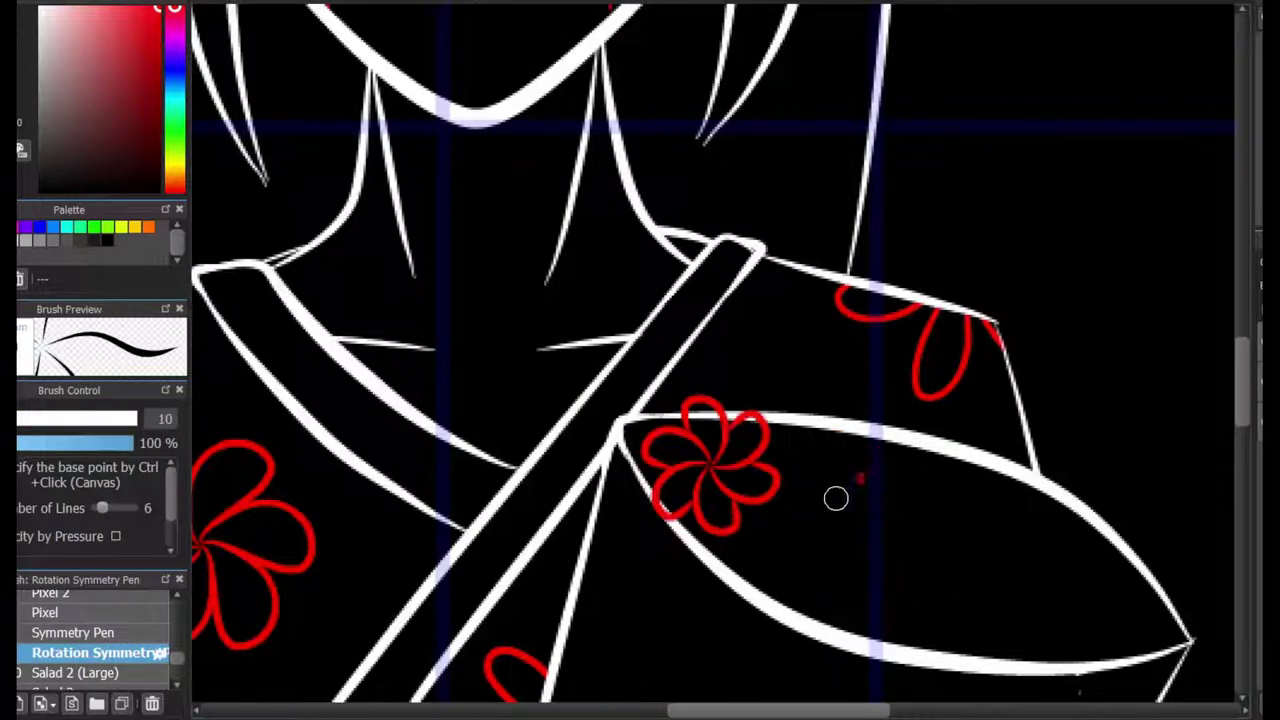
Fill the rest of the bouquet opening with five more red six-petal flowers in two staggered rows.
left_click_drag(860, 480, 860, 483)
left_click_drag(792, 576, 812, 600)
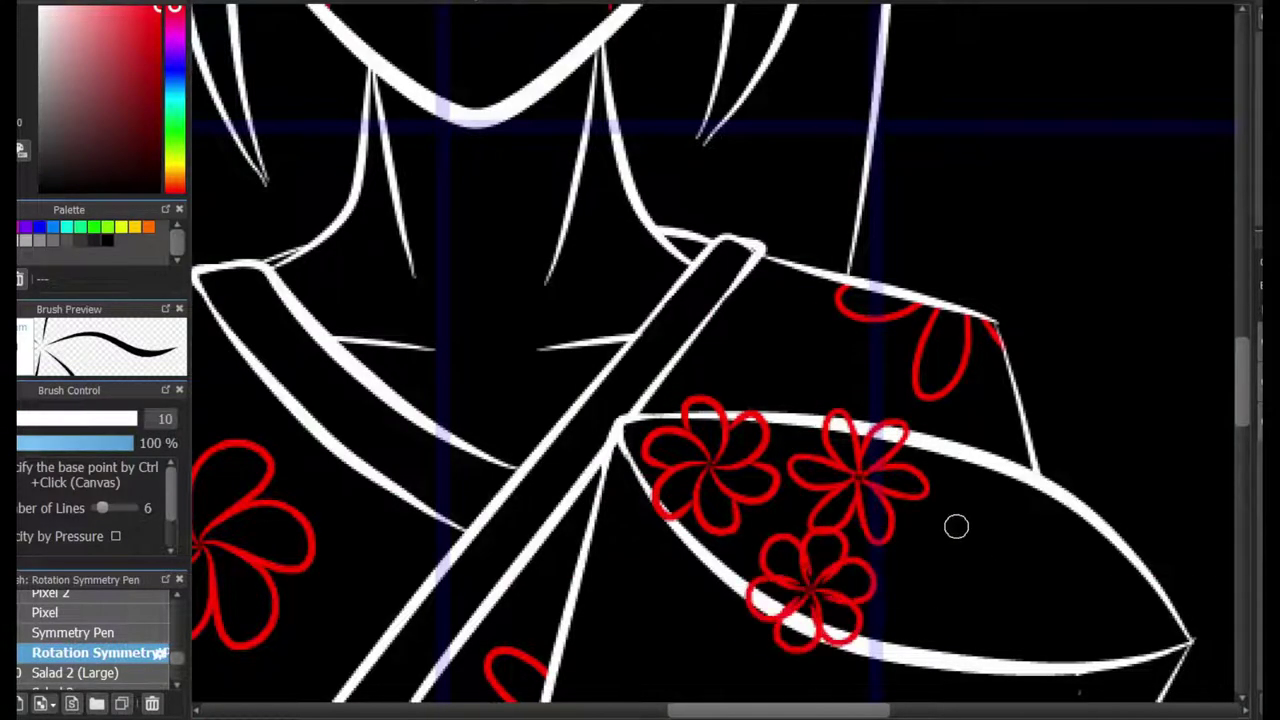
left_click_drag(1000, 521, 1001, 523)
left_click_drag(940, 610, 942, 612)
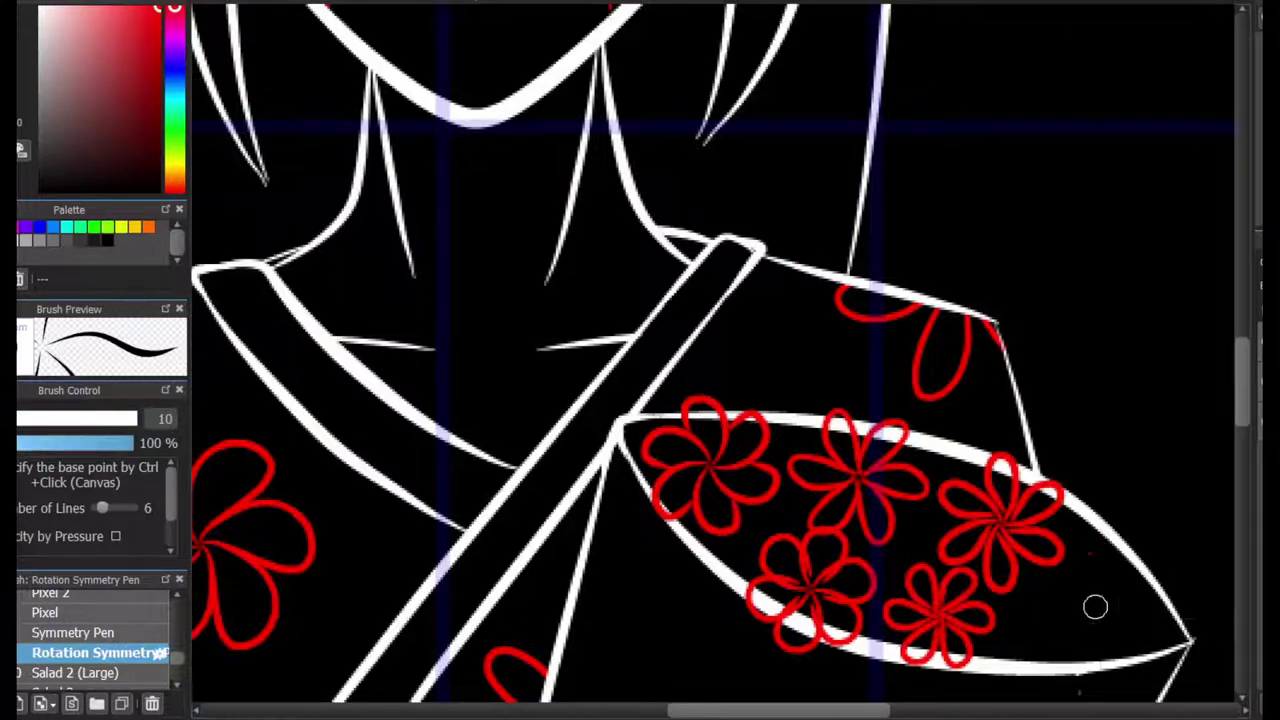
scroll(1075, 611, "down", 3)
scroll(926, 466, "up", 1)
mouse_move(926, 466)
left_mouse_down()
mouse_move(1069, 317)
mouse_move(1090, 380)
left_mouse_up()
key("ctrl+z")
scroll(1069, 317, "down", 3)
scroll(1020, 313, "up", 3)
key("ctrl+z")
scroll(1090, 380, "down", 3)
scroll(1090, 380, "up", 3)
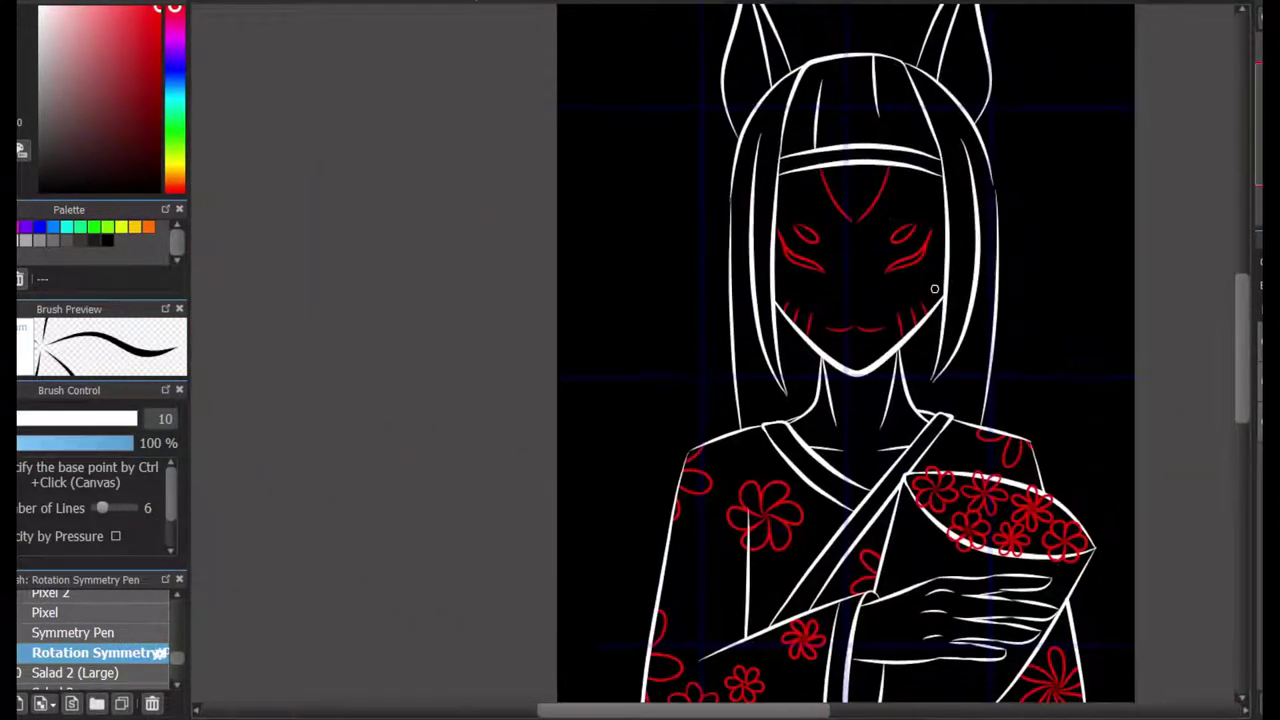
scroll(1219, 272, "up", 3)
left_click_drag(920, 303, 960, 260)
scroll(943, 194, "up", 2)
key("ctrl+z")
Draw a large red six-petal flower in the hair at the headband's end and erase the white lines running through its petals.
scroll(1011, 246, "up", 2)
mouse_move(1012, 335)
left_mouse_down()
mouse_move(1011, 246)
mouse_move(1085, 265)
left_mouse_up()
scroll(95, 640, "up", 5)
left_click(51, 599)
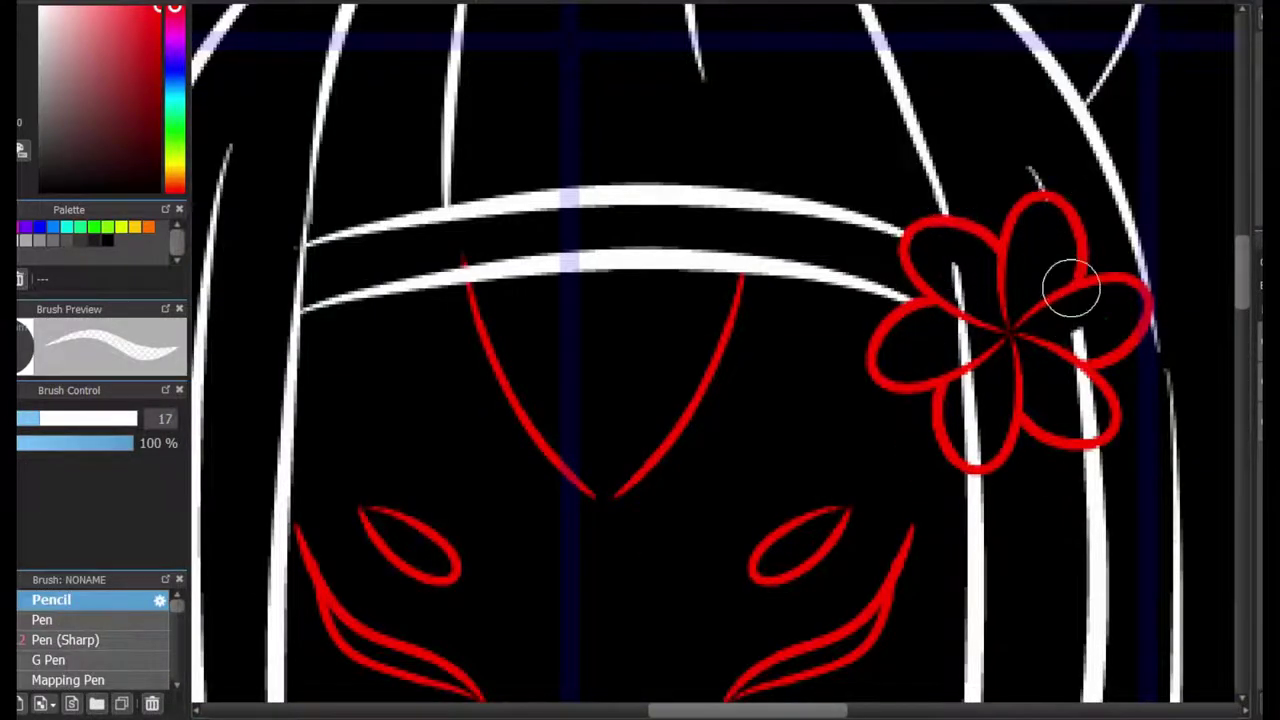
left_click_drag(958, 266, 978, 427)
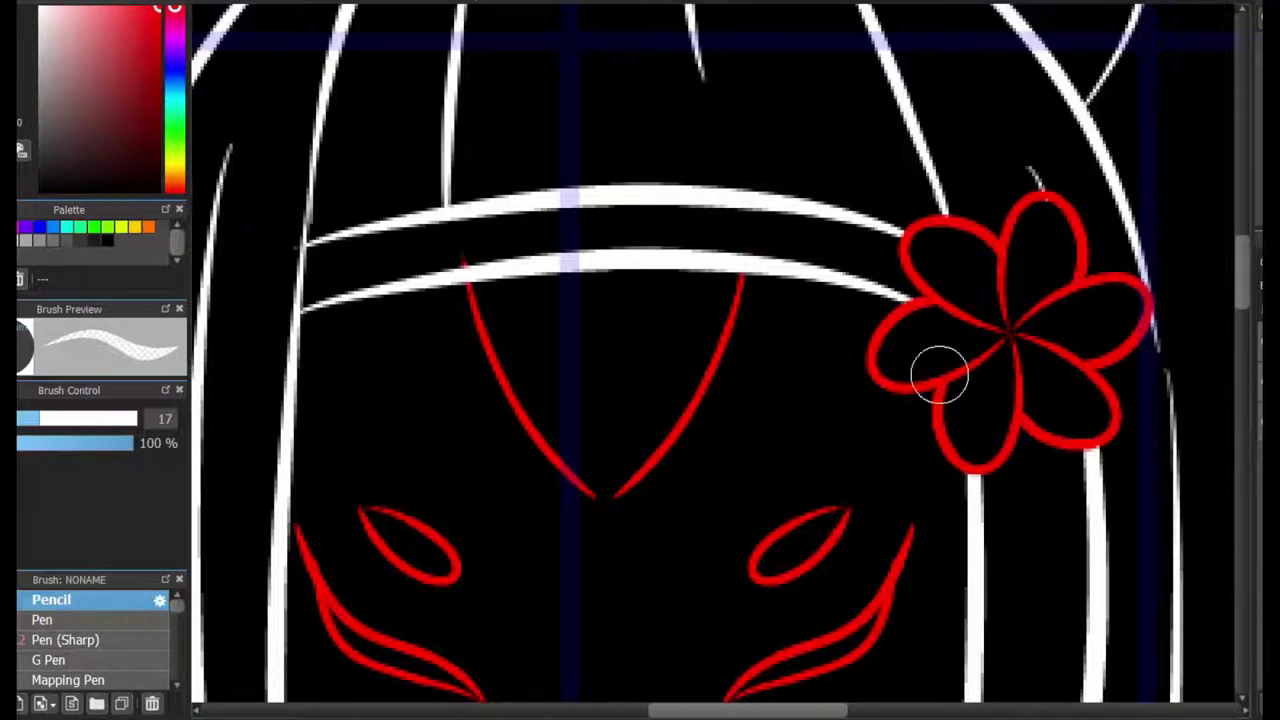
Erase the white bouquet rim where it runs through the red flowers.
scroll(940, 375, "down", 5)
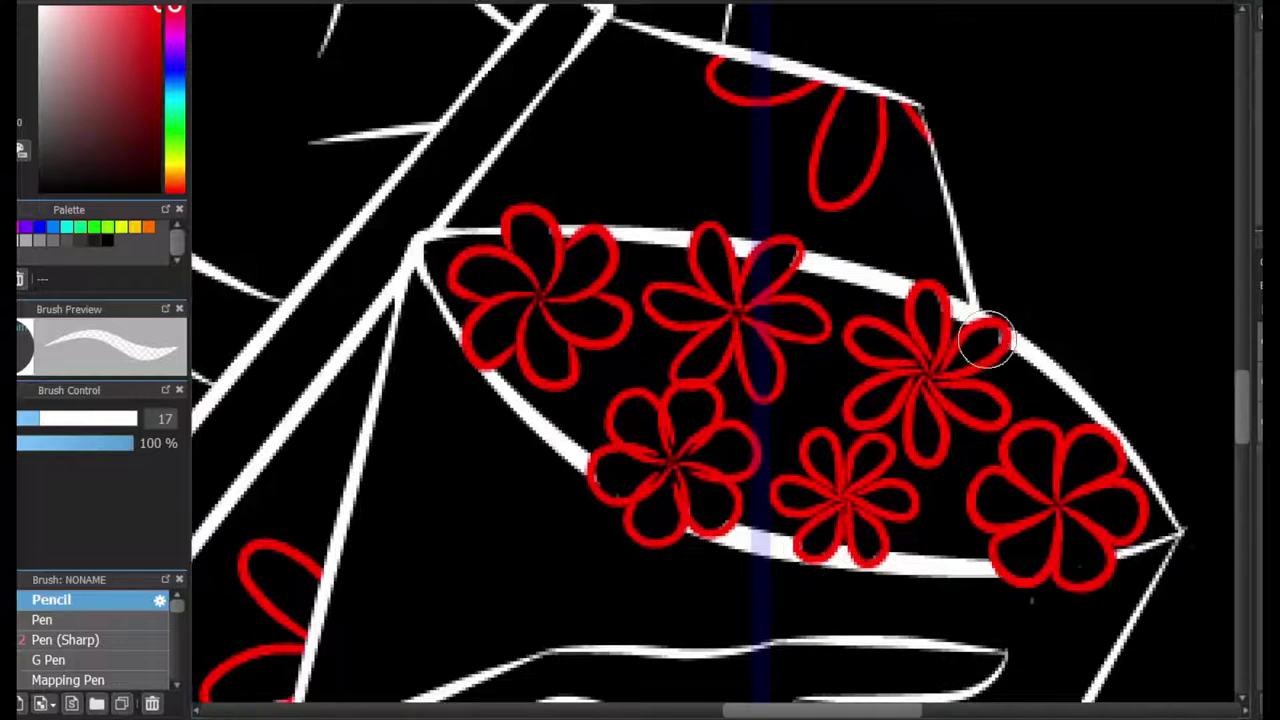
scroll(940, 366, "down", 3)
scroll(940, 366, "up", 5)
Fill the eye on the hair flower's side solid red with the Pen (Sharp).
scroll(940, 366, "up", 6)
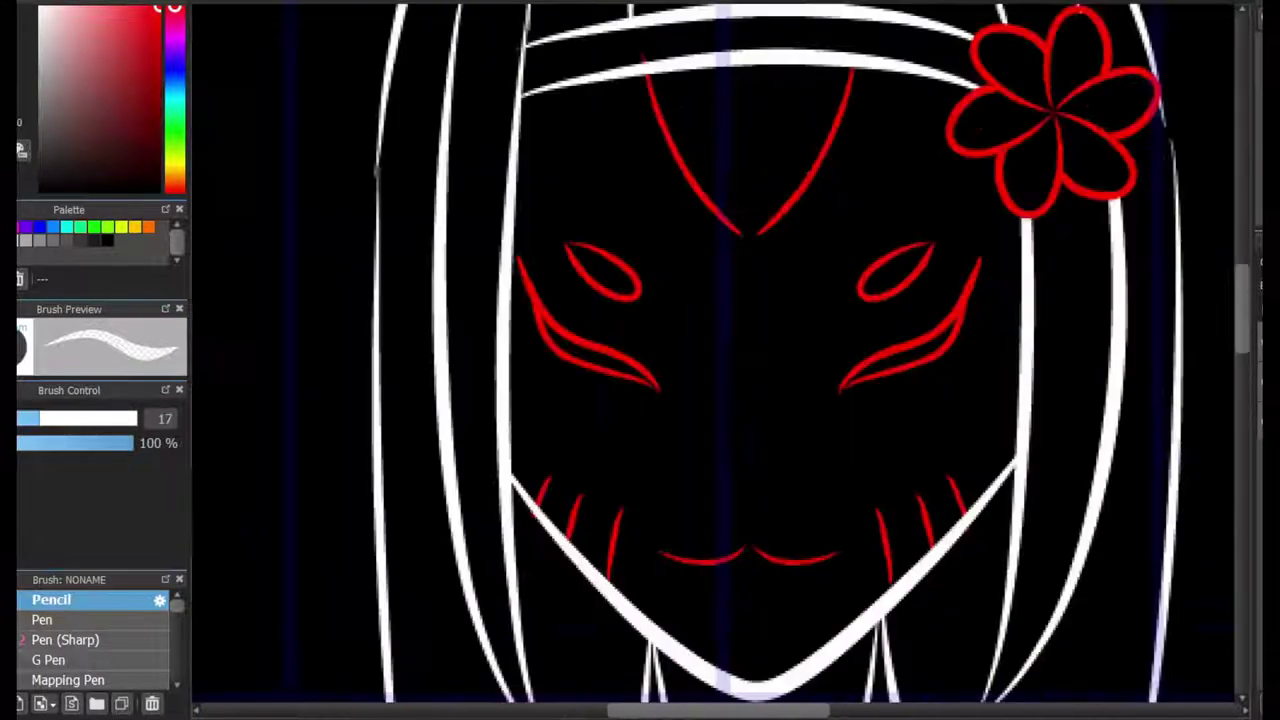
key("Down")
key("Down")
left_click_drag(908, 280, 905, 310)
key("ctrl+z")
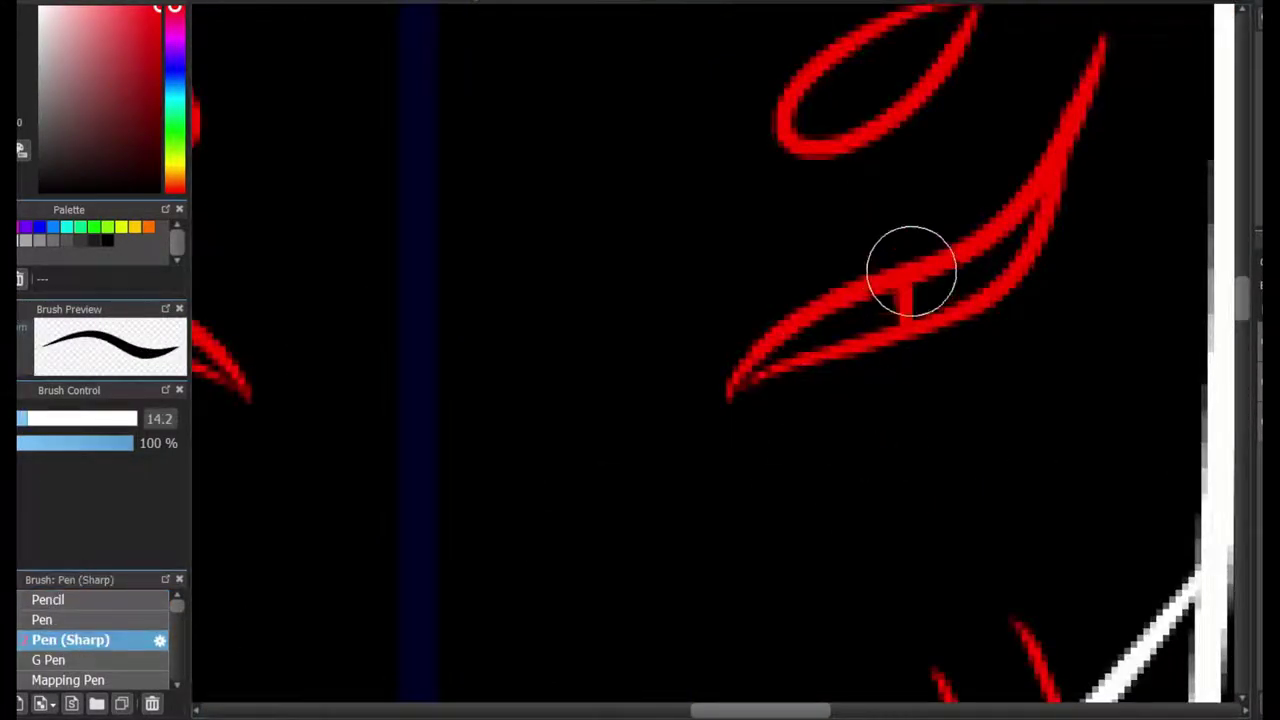
scroll(908, 269, "left", 5)
scroll(983, 349, "right", 5)
left_click_drag(851, 374, 904, 326)
Fill the opposite eye solid red to match.
scroll(900, 334, "left", 10)
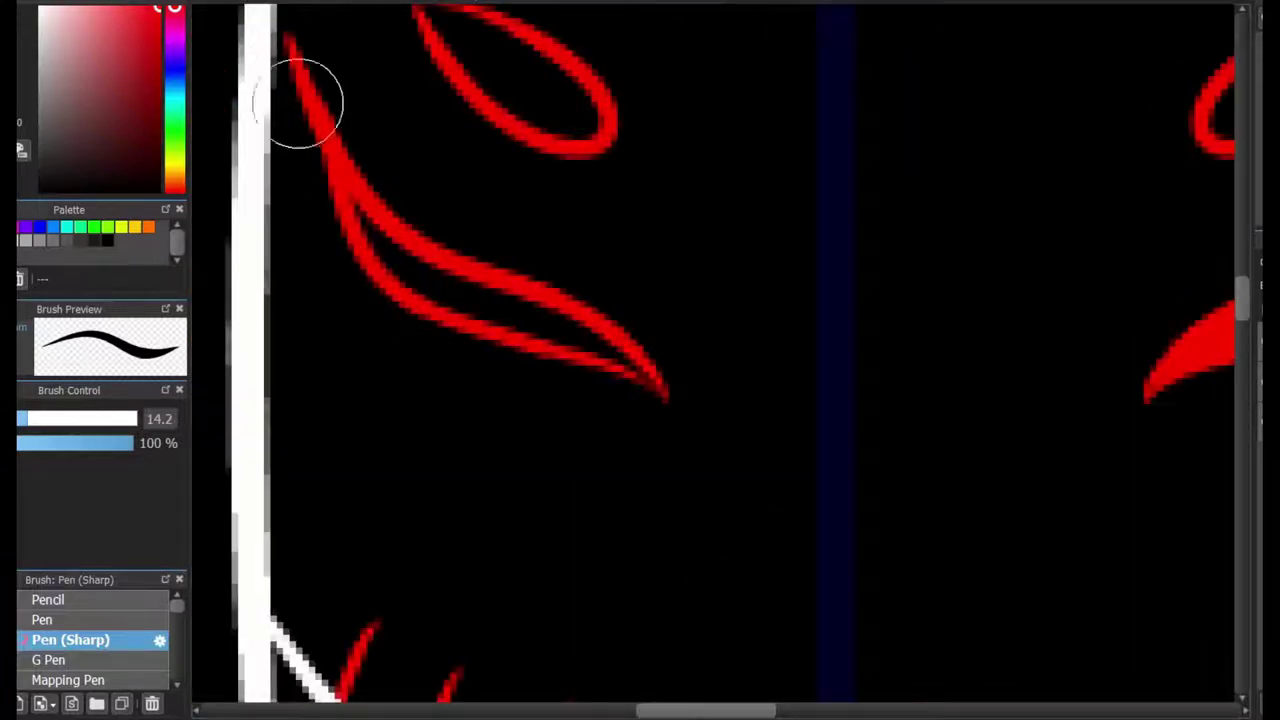
mouse_move(346, 205)
left_mouse_down()
mouse_move(595, 337)
mouse_move(643, 385)
mouse_move(464, 317)
mouse_move(584, 329)
mouse_move(531, 326)
left_mouse_up()
scroll(817, 417, "down", 8)
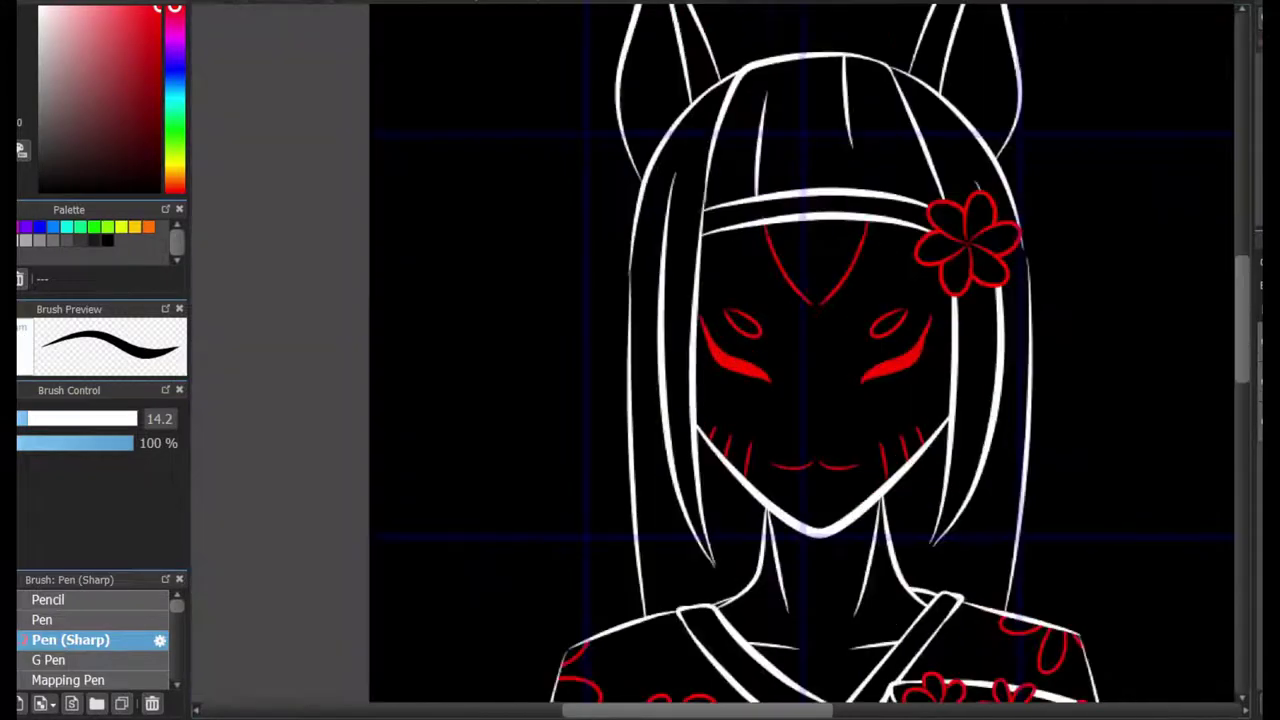
Check the whole illustration from the title and face down to the bouquet and robe pattern.
scroll(817, 417, "down", 5)
scroll(817, 417, "up", 2)
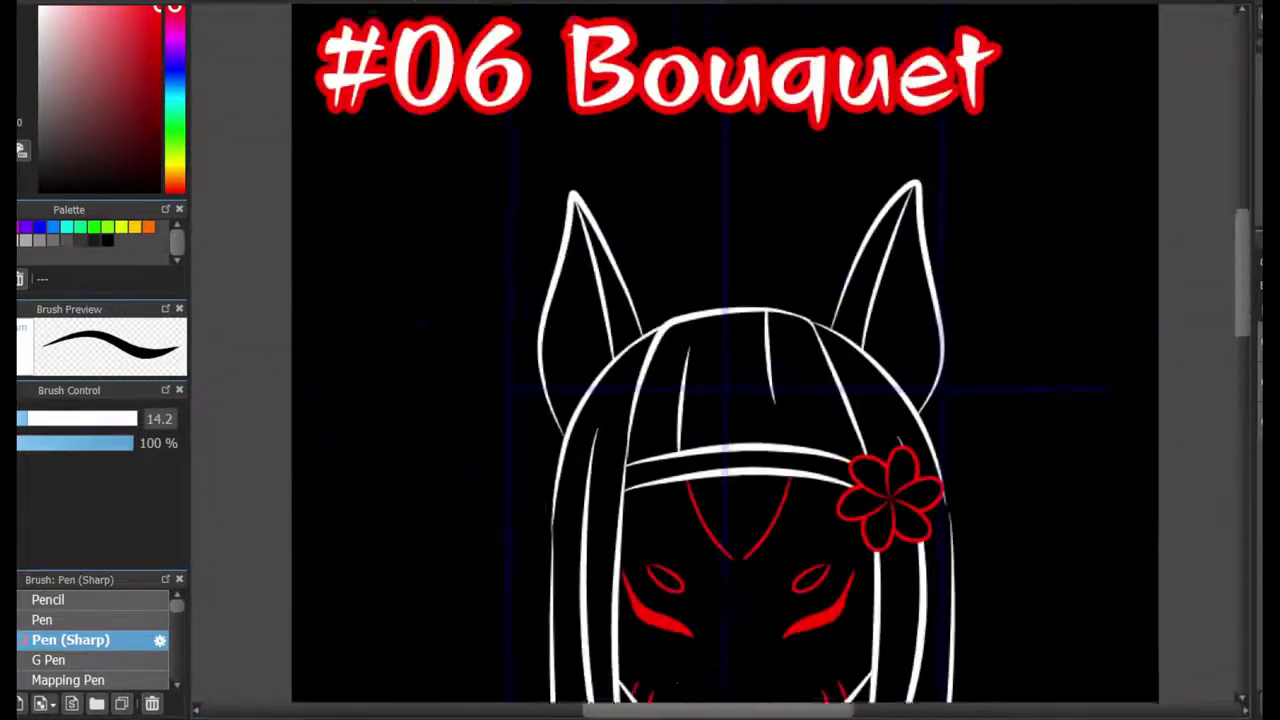
scroll(785, 360, "down", 2)
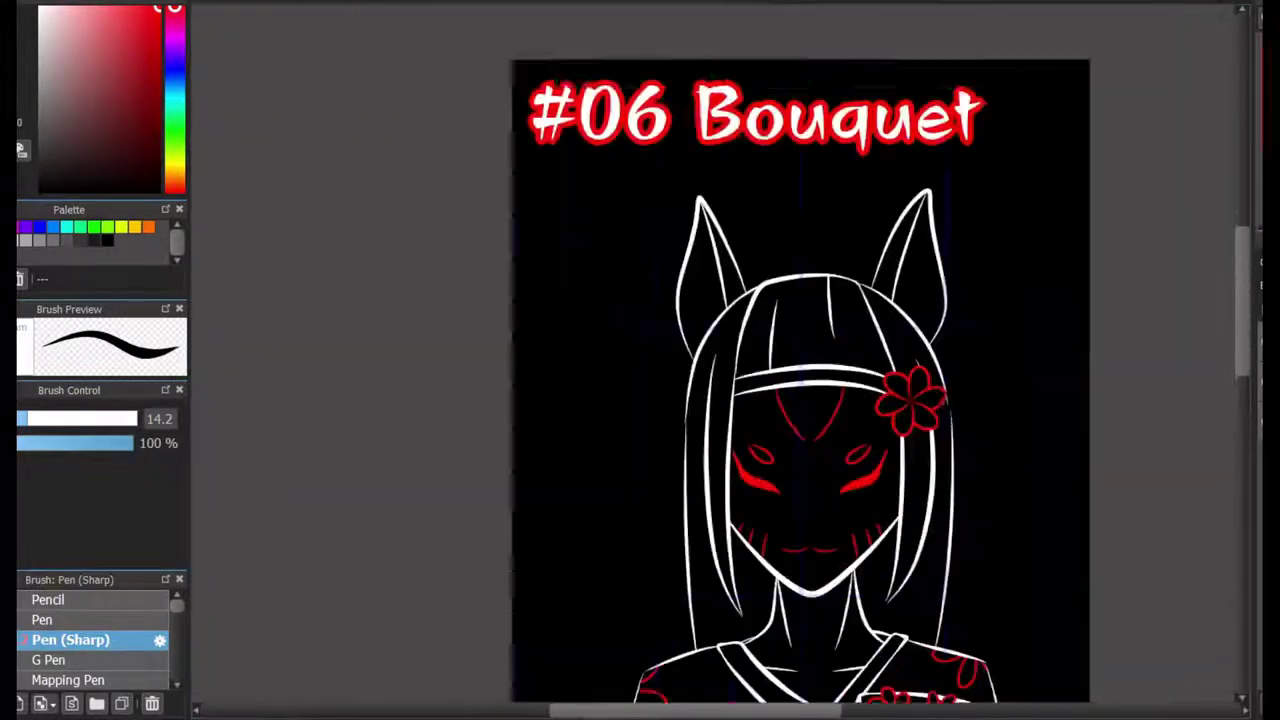
scroll(785, 360, "down", 10)
scroll(785, 360, "up", 3)
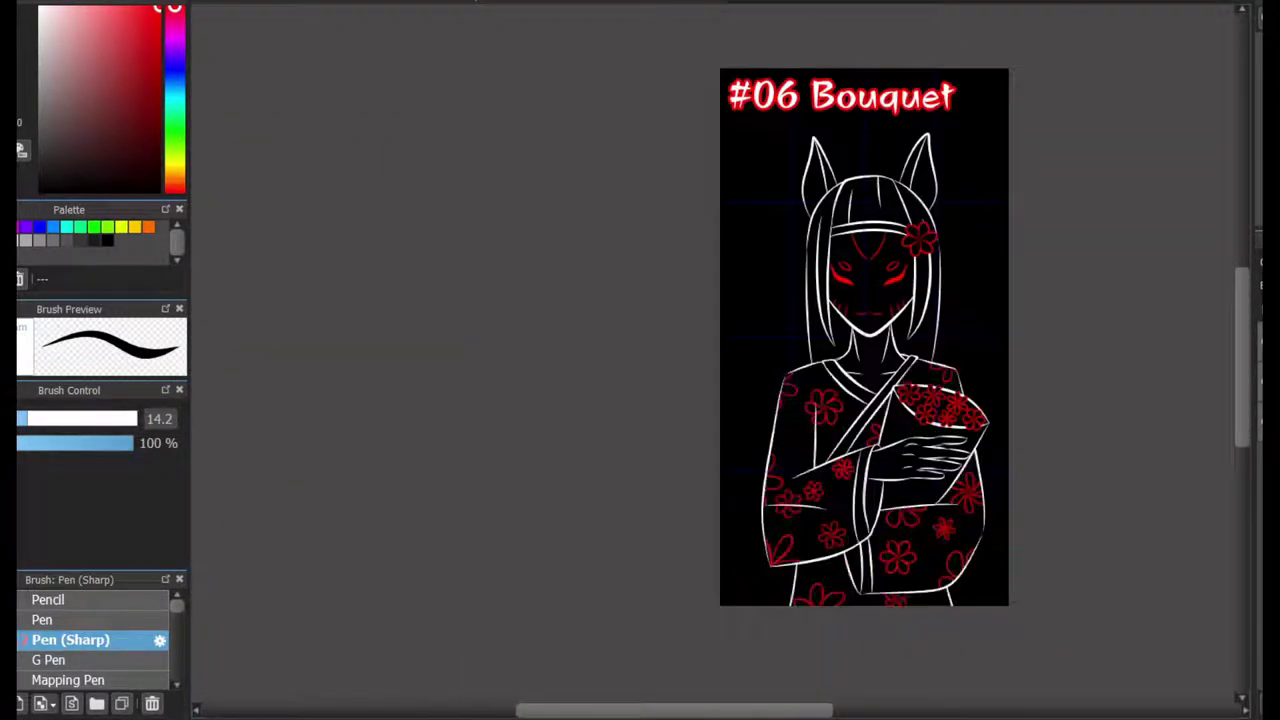
scroll(840, 360, "up", 5)
scroll(840, 360, "down", 5)
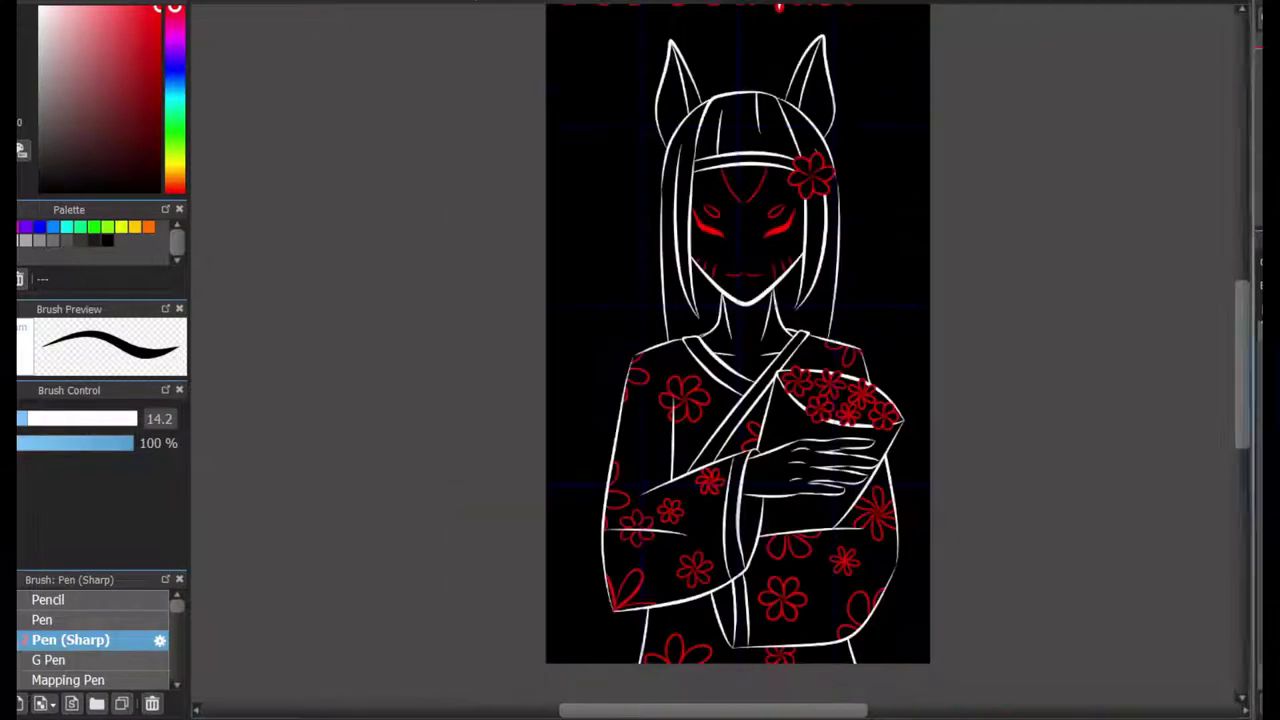